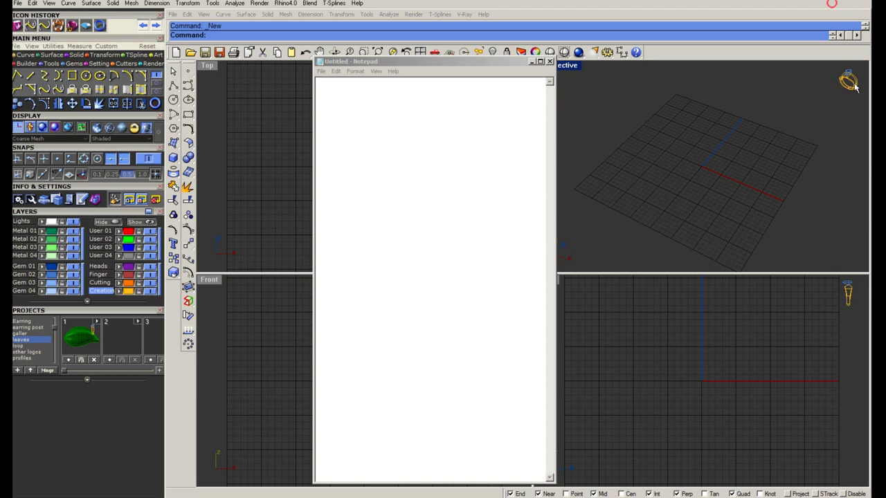
# Step: Write a Notepad intro about a simple single diamond ring with bypass shank, then minimize Notepad
pyautogui.click(467, 212)
pyautogui.write('od')
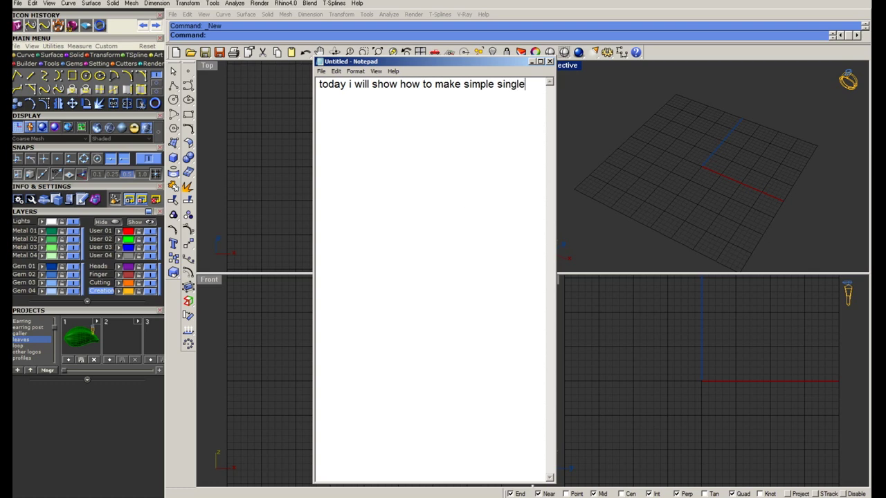
pyautogui.write('iamond ring with bypass shank')
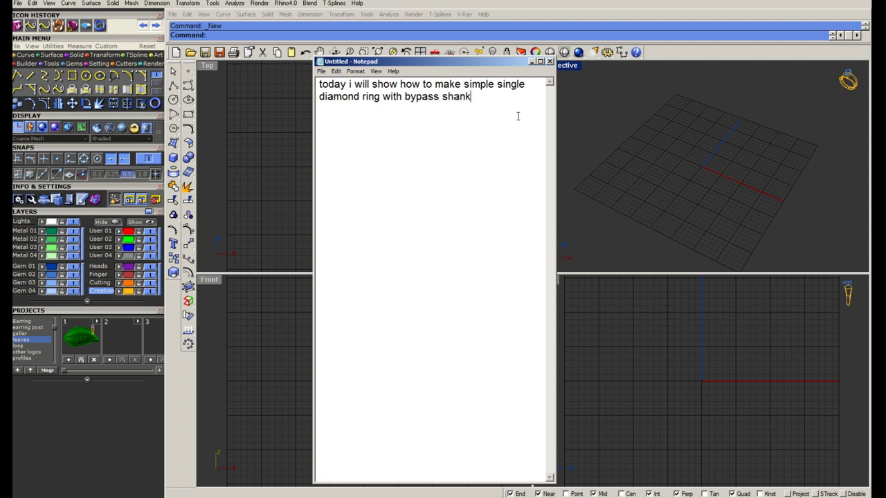
pyautogui.click(532, 62)
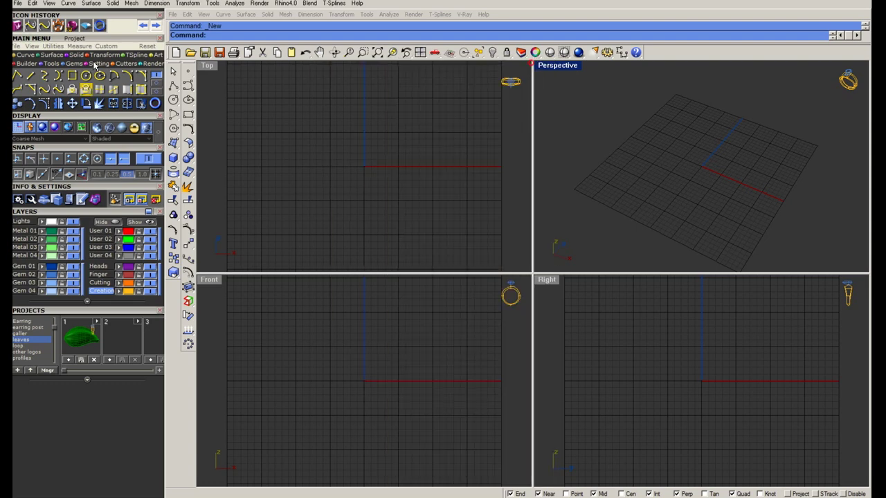
# Step: Create a USA size 6.5 ring rail circle with the Ring Rail builder
pyautogui.click(27, 63)
pyautogui.click(18, 76)
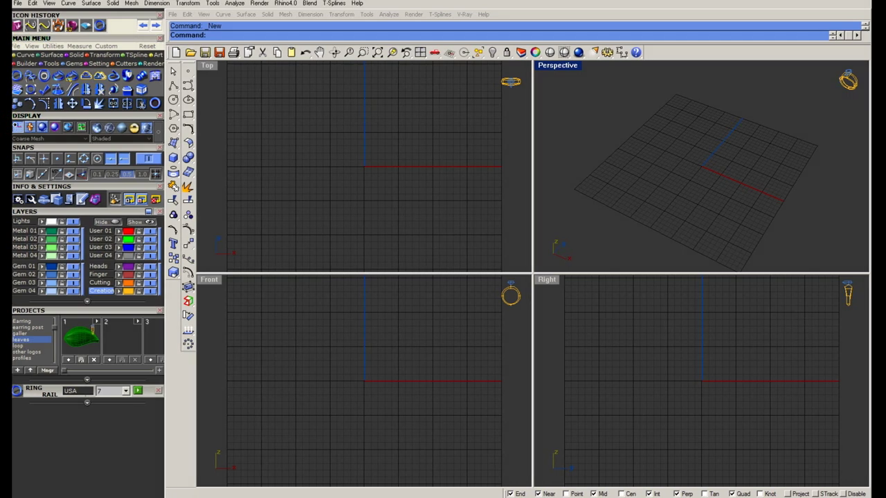
pyautogui.click(125, 391)
pyautogui.click(113, 406)
pyautogui.click(138, 391)
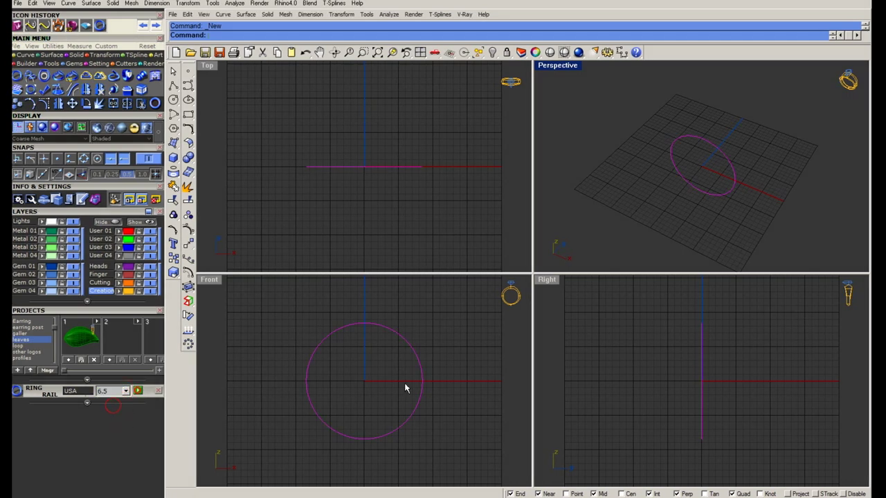
# Step: Load a 5.0 mm round diamond (0.47 ct) and place it above the rail's top
pyautogui.click(72, 64)
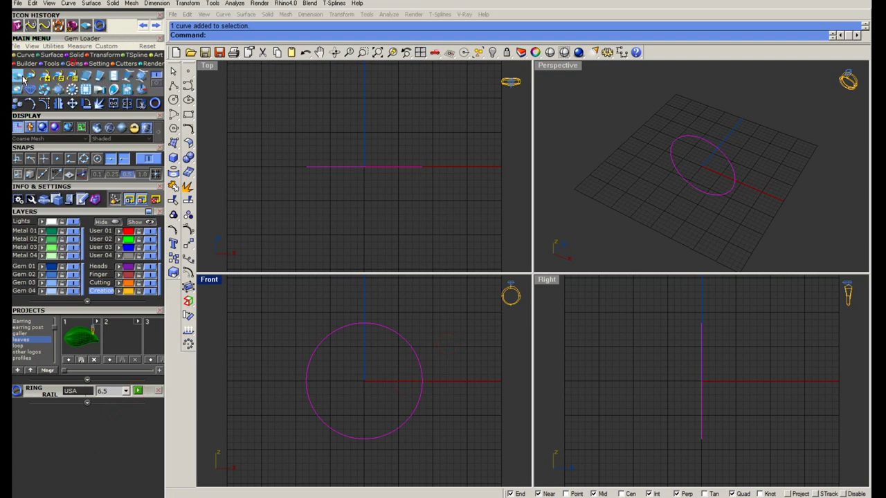
pyautogui.click(17, 76)
pyautogui.scroll(-3, 118, 393)
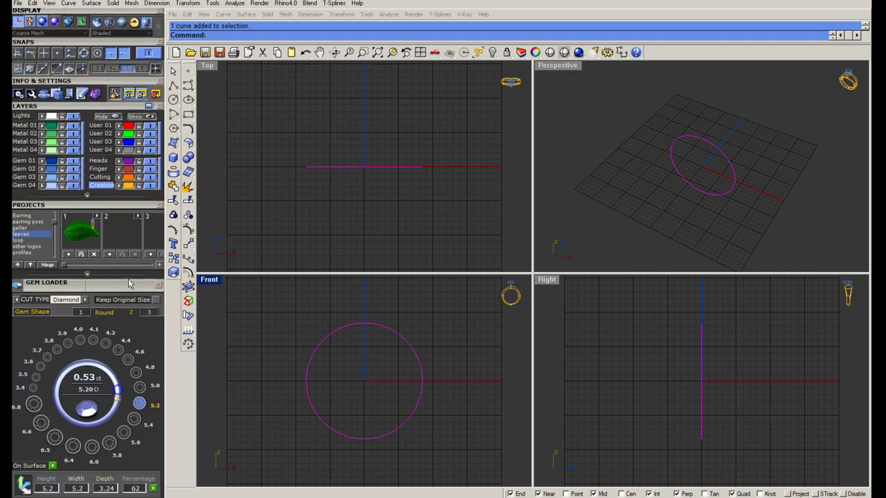
pyautogui.click(142, 384)
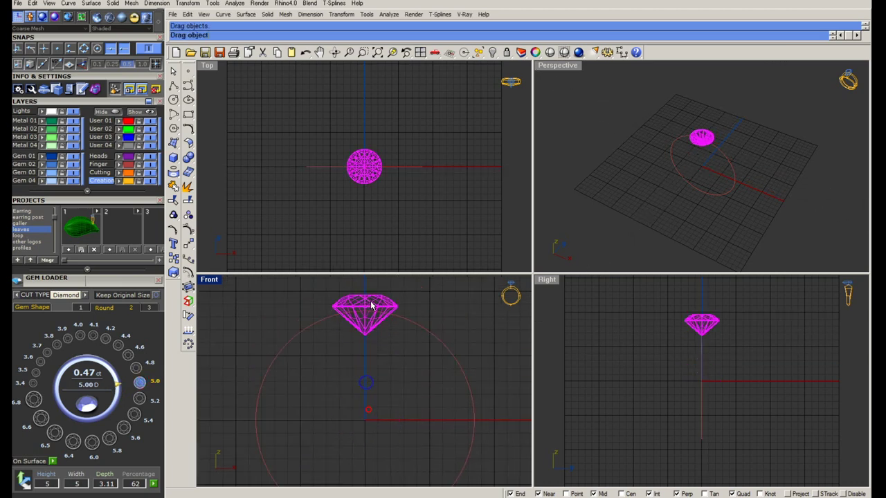
pyautogui.click(370, 333)
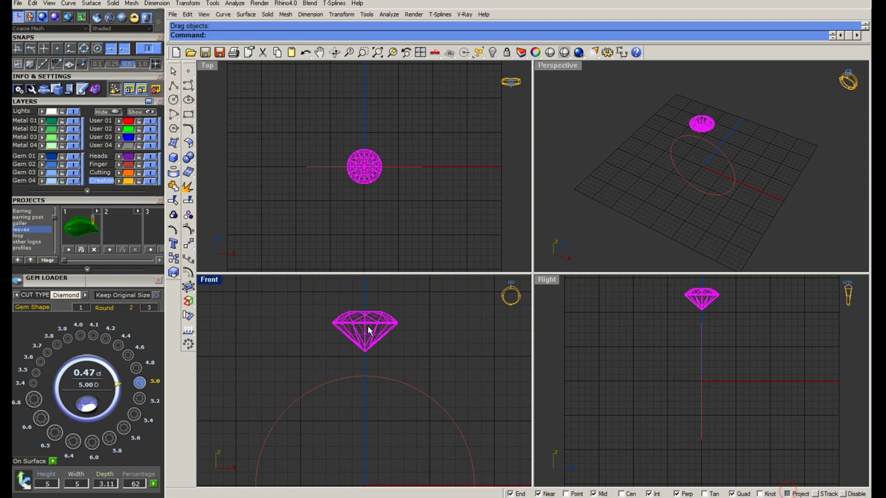
pyautogui.scroll(2, 369, 332)
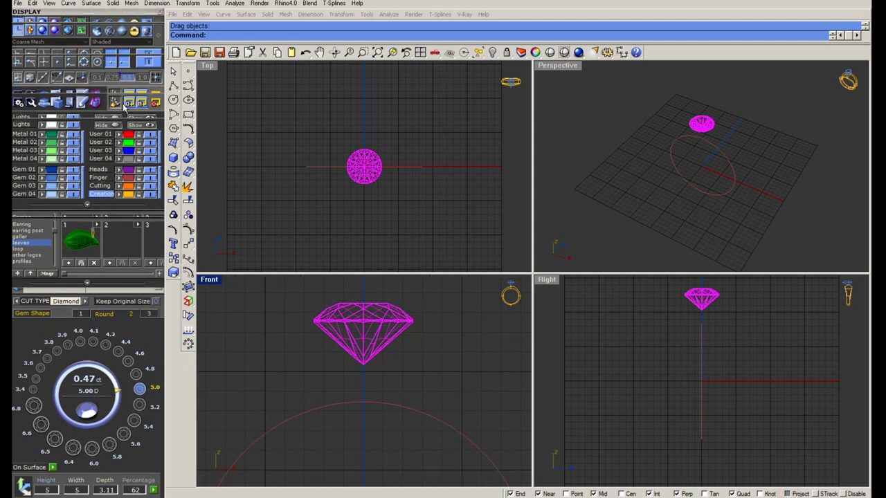
pyautogui.scroll(3, 121, 90)
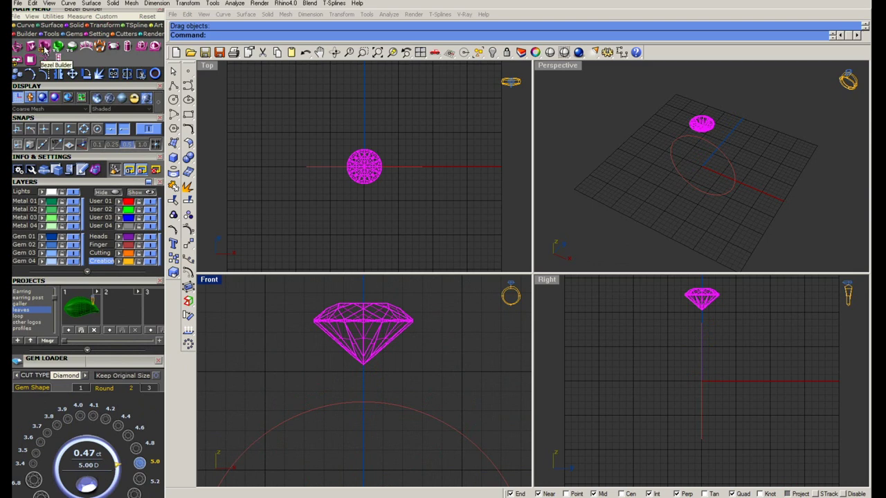
# Step: Start the Bezel Builder and build a bezel around the diamond
pyautogui.click(44, 50)
pyautogui.scroll(-3, 127, 276)
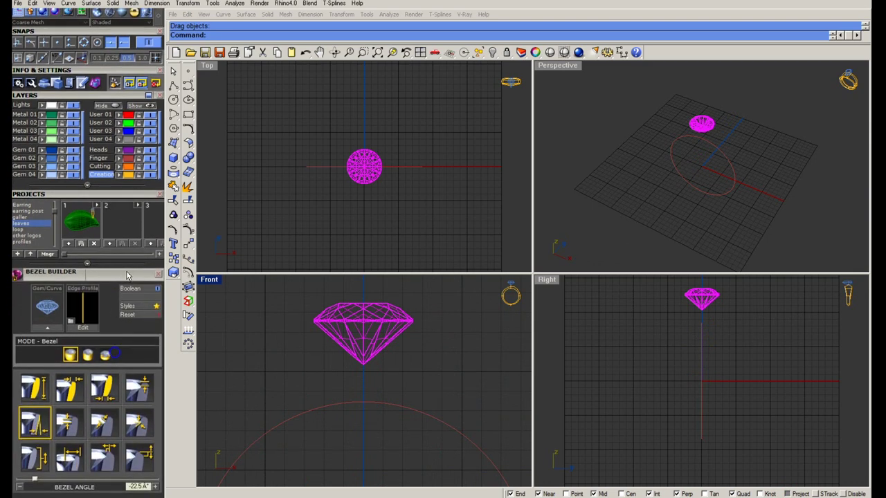
pyautogui.moveTo(127, 276); pyautogui.dragTo(130, 268)
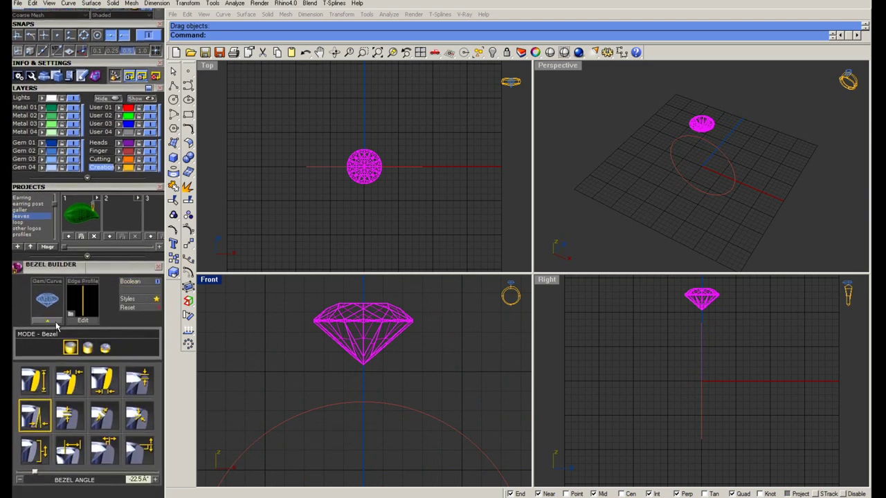
pyautogui.click(51, 321)
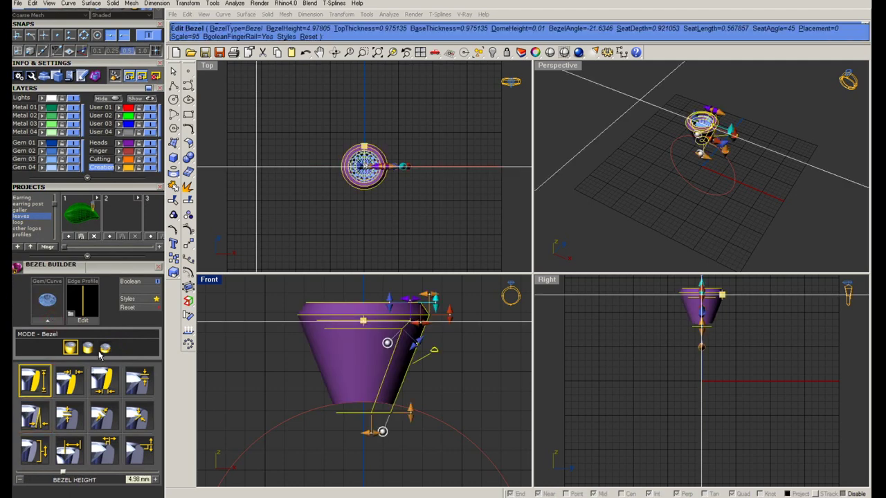
pyautogui.scroll(2, 413, 346)
pyautogui.scroll(3, 414, 346)
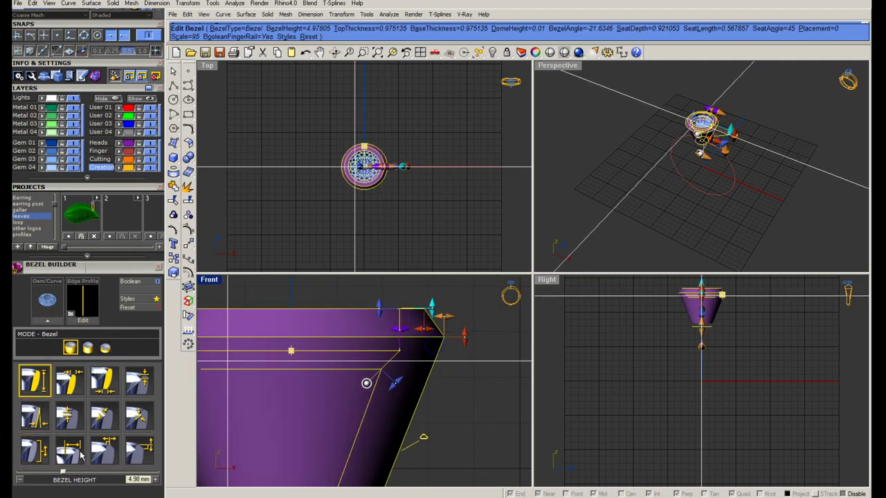
# Step: Adjust the bezel's scale into a cone shape and finish it
pyautogui.click(69, 450)
pyautogui.scroll(2, 431, 335)
pyautogui.scroll(2, 430, 334)
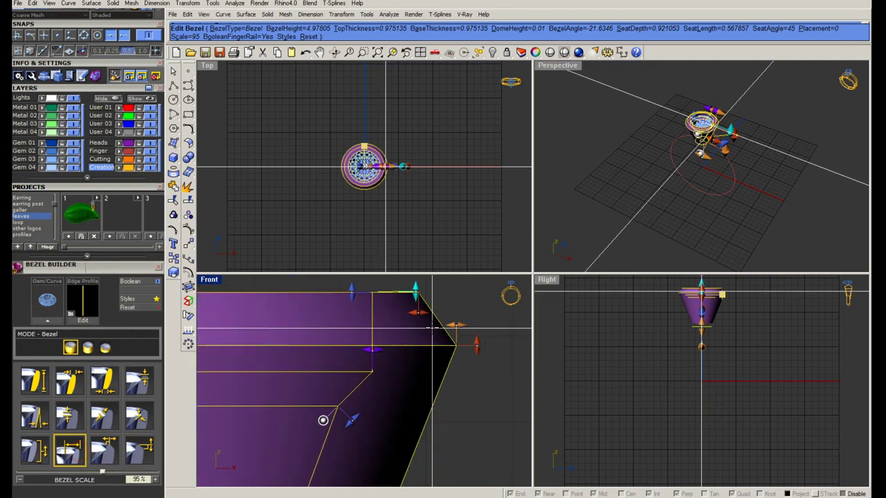
pyautogui.scroll(2, 370, 172)
pyautogui.scroll(2, 385, 166)
pyautogui.scroll(-2, 429, 361)
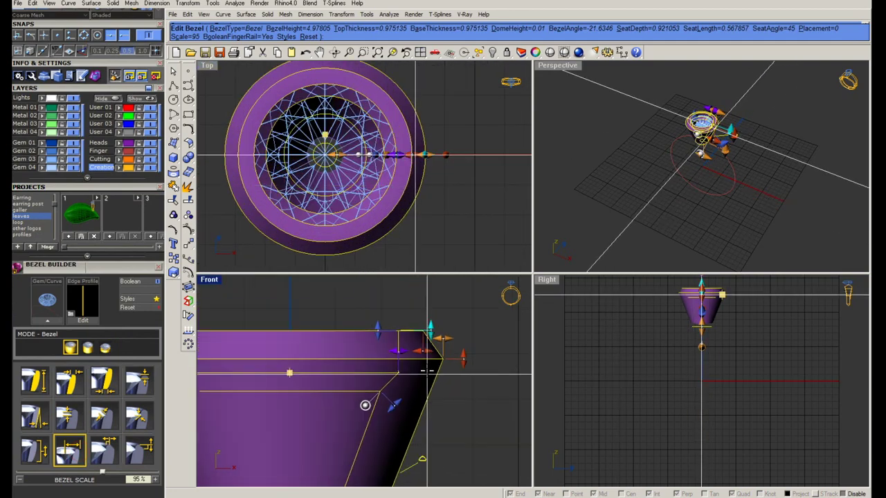
pyautogui.scroll(-2, 429, 361)
pyautogui.press('Return')
pyautogui.scroll(-2, 395, 346)
pyautogui.scroll(1, 402, 361)
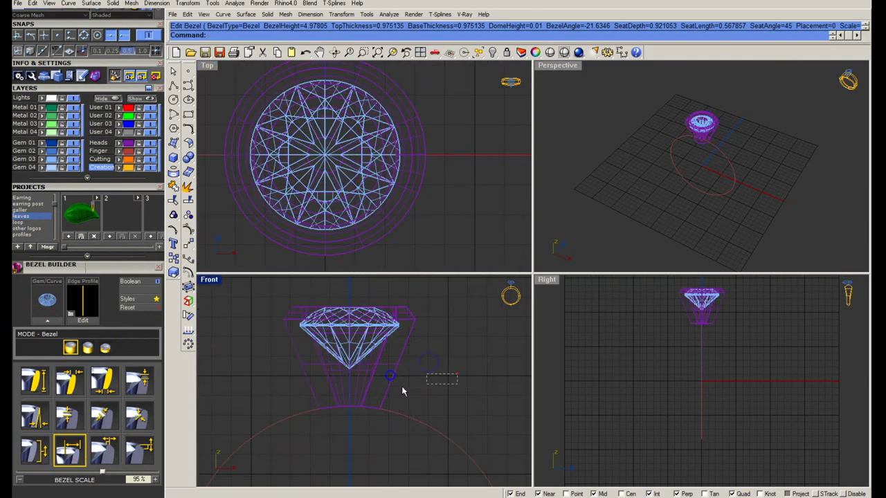
pyautogui.scroll(2, 405, 390)
pyautogui.press('Escape')
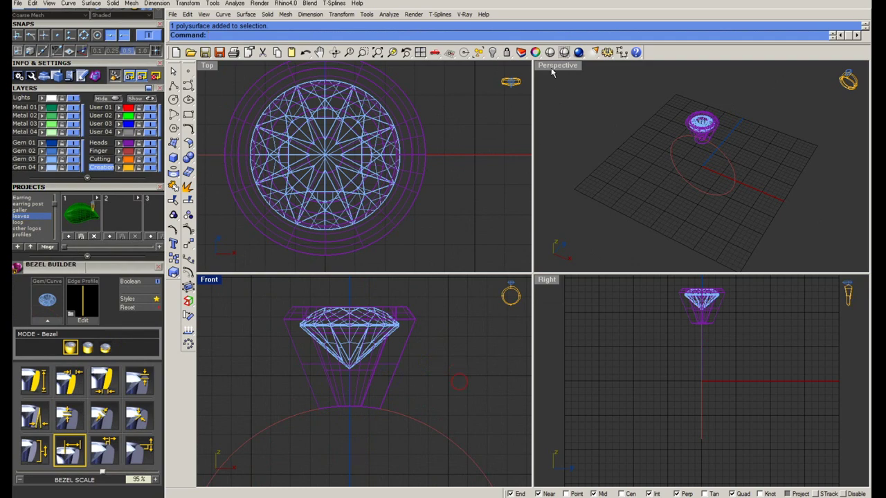
# Step: Maximize the Perspective view shaded and save the model as bypass ring.3dm
pyautogui.doubleClick(553, 66)
pyautogui.click(550, 51)
pyautogui.scroll(3, 572, 201)
pyautogui.scroll(2, 546, 237)
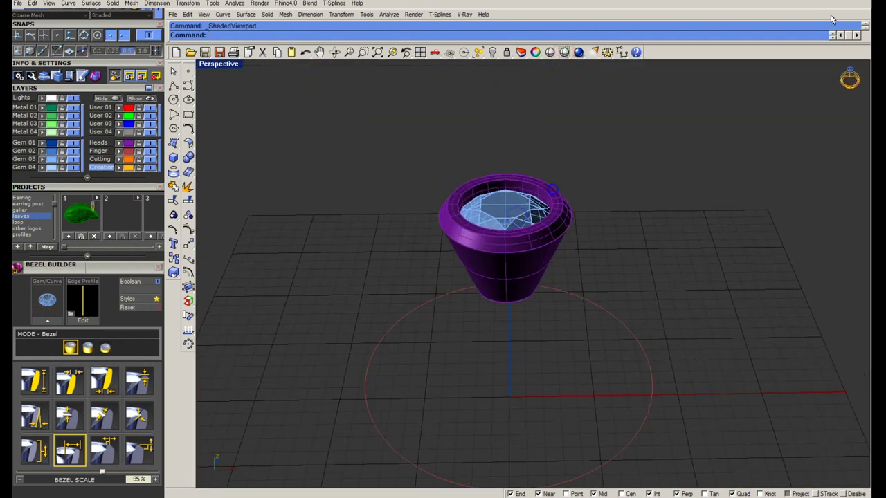
pyautogui.scroll(2, 550, 216)
pyautogui.click(494, 203)
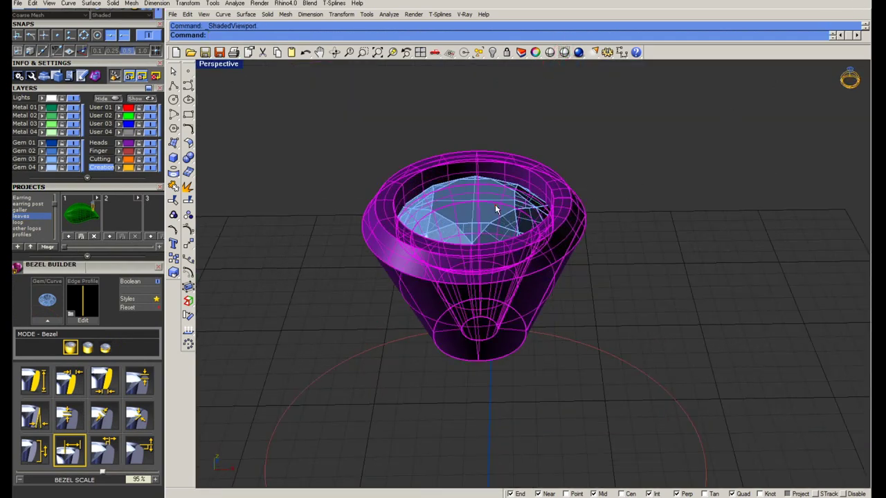
pyautogui.click(492, 204)
pyautogui.scroll(-2, 507, 233)
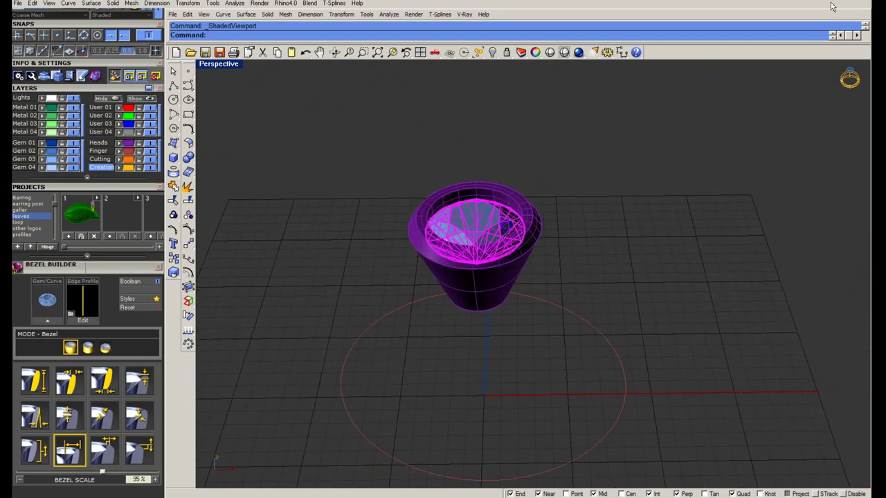
pyautogui.hotkey('ctrl', 's')
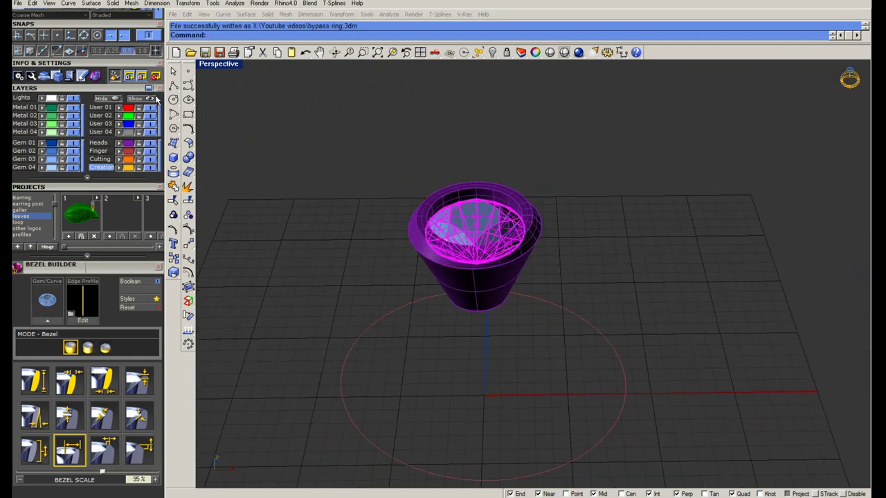
pyautogui.scroll(2, 129, 66)
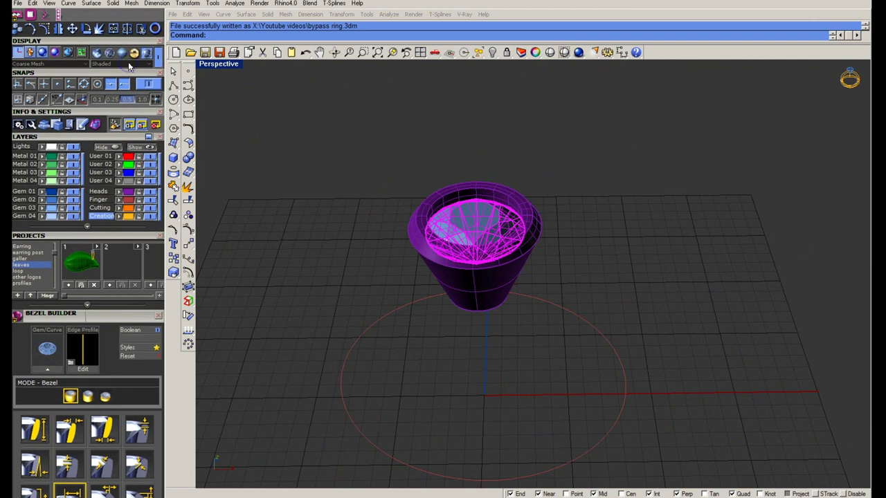
pyautogui.scroll(2, 93, 44)
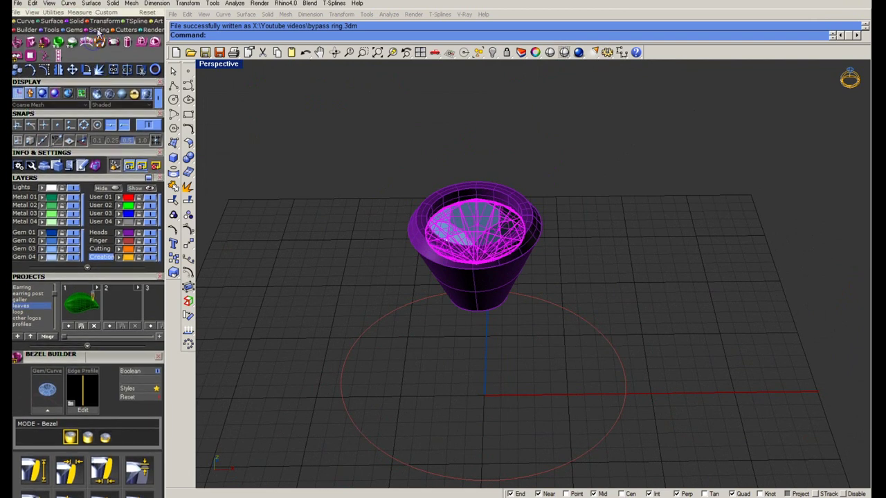
# Step: Select the diamond and start a four-prong bezel cutter with Boolean set to Yes
pyautogui.click(174, 73)
pyautogui.click(493, 226)
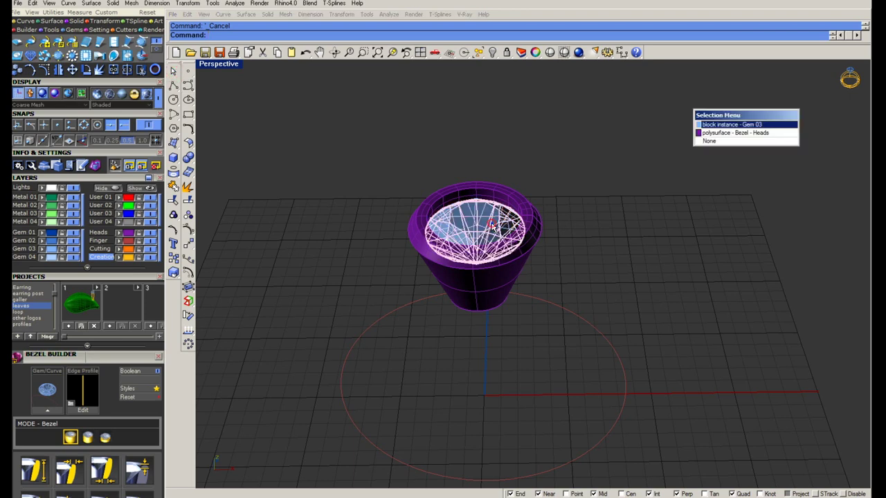
pyautogui.press('Return')
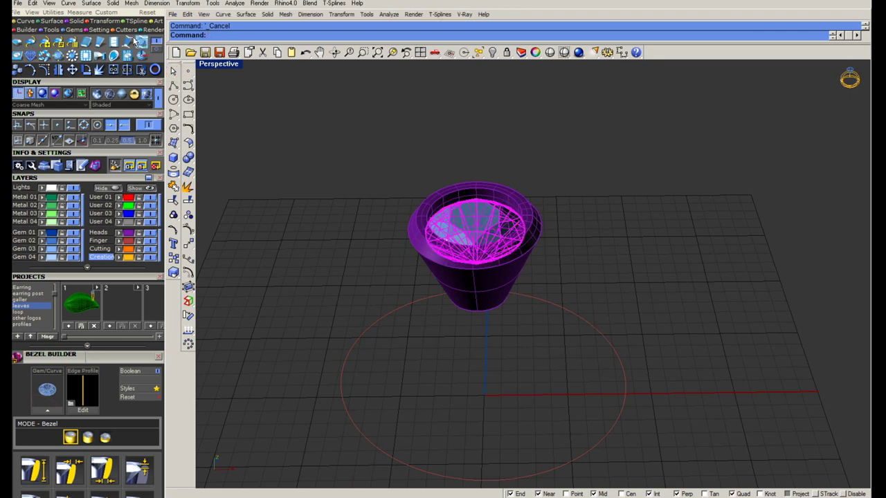
pyautogui.click(99, 56)
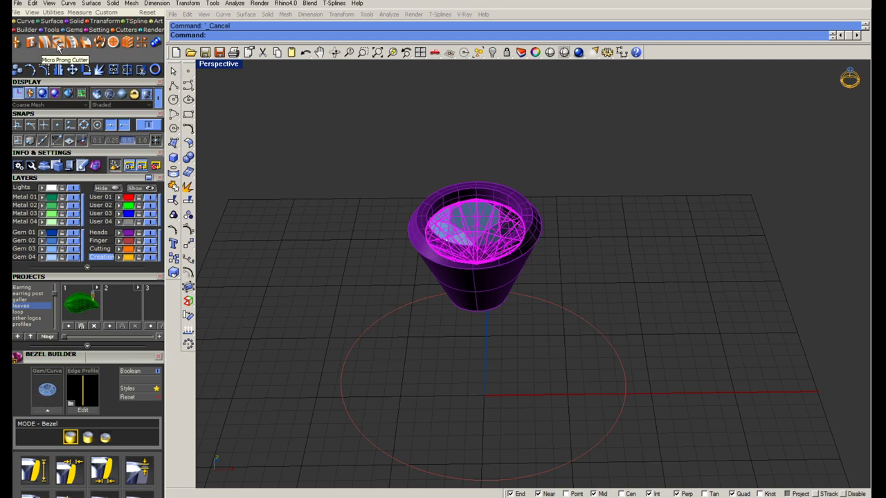
pyautogui.click(99, 43)
pyautogui.scroll(-3, 128, 360)
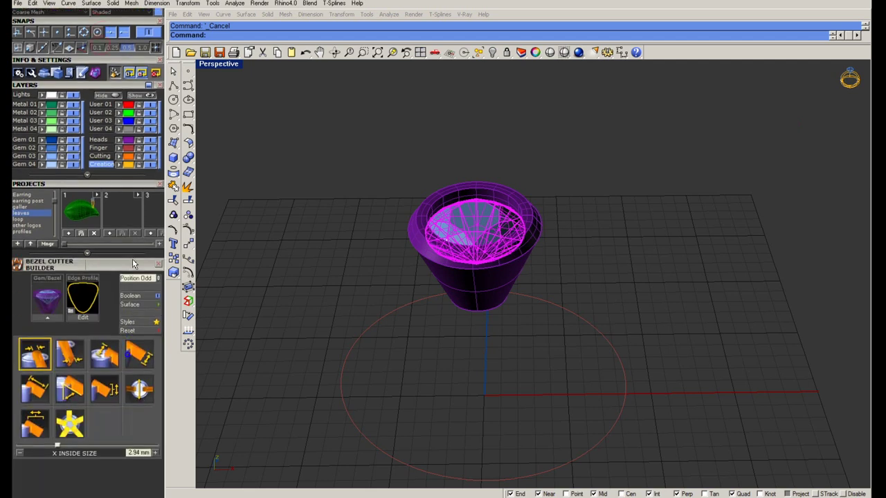
pyautogui.click(47, 296)
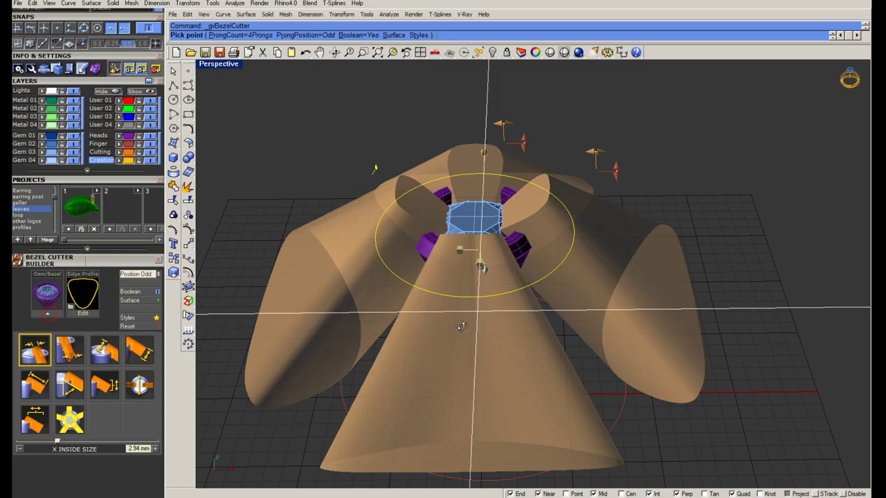
# Step: Place the bezel cutter at about 2.88 mm inside size and finish it
pyautogui.moveTo(468, 320); pyautogui.dragTo(318, 291, button='right')
pyautogui.scroll(2, 520, 227)
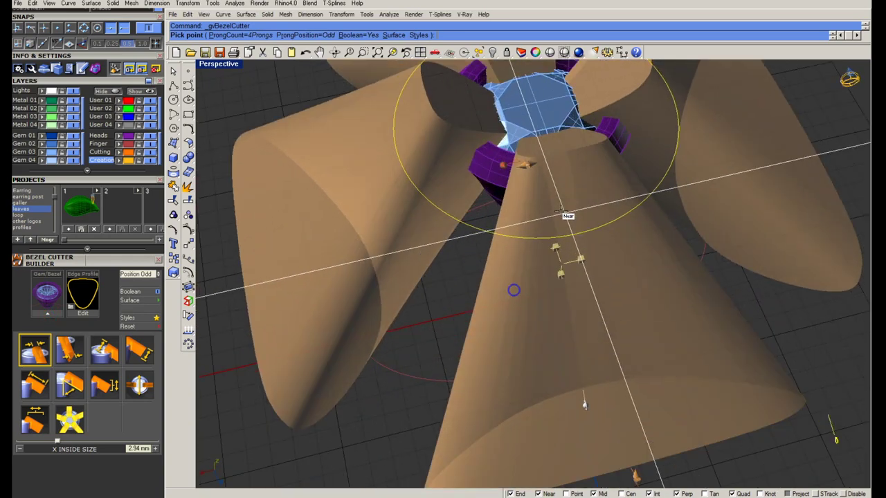
pyautogui.scroll(2, 520, 227)
pyautogui.scroll(2, 520, 227)
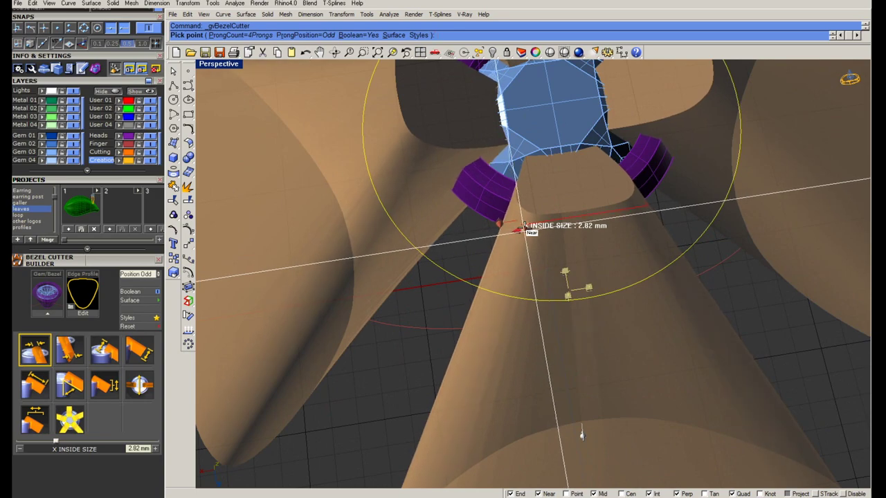
pyautogui.click(522, 226)
pyautogui.press('Return')
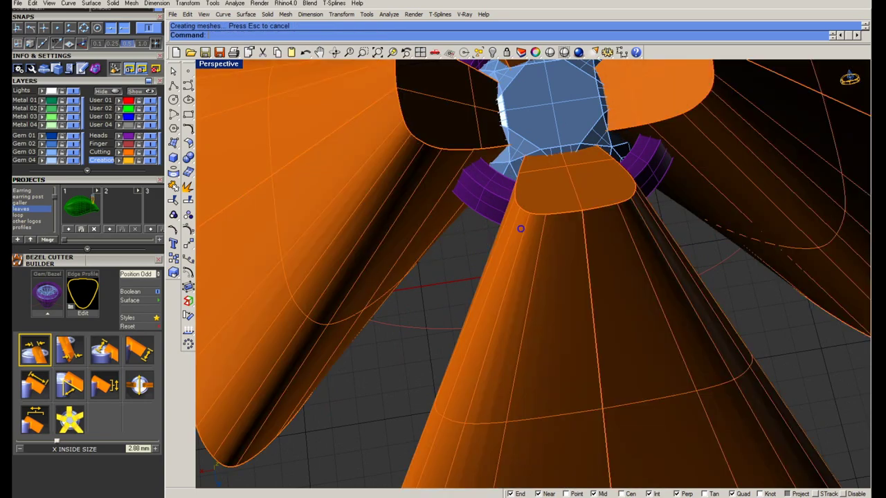
# Step: Select and hide the four cutter cones
pyautogui.moveTo(640, 282); pyautogui.dragTo(603, 257, button='right')
pyautogui.scroll(-5, 641, 311)
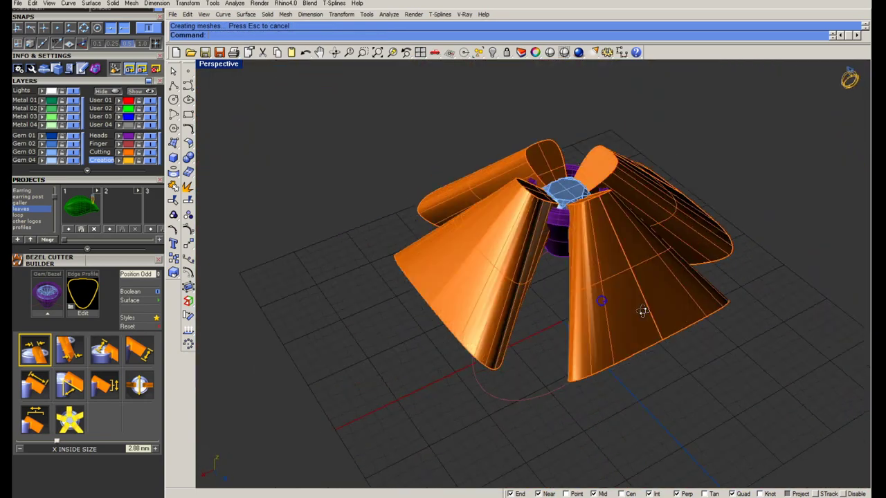
pyautogui.scroll(3, 559, 245)
pyautogui.scroll(3, 544, 253)
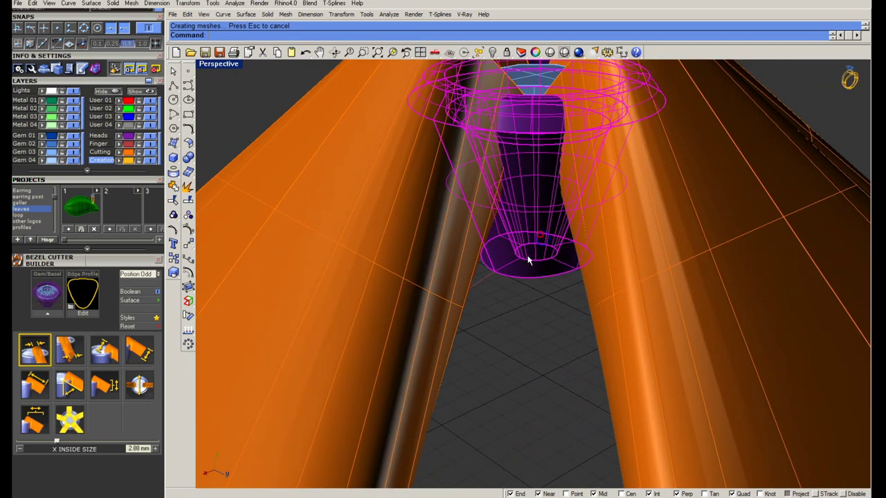
pyautogui.scroll(-5, 530, 257)
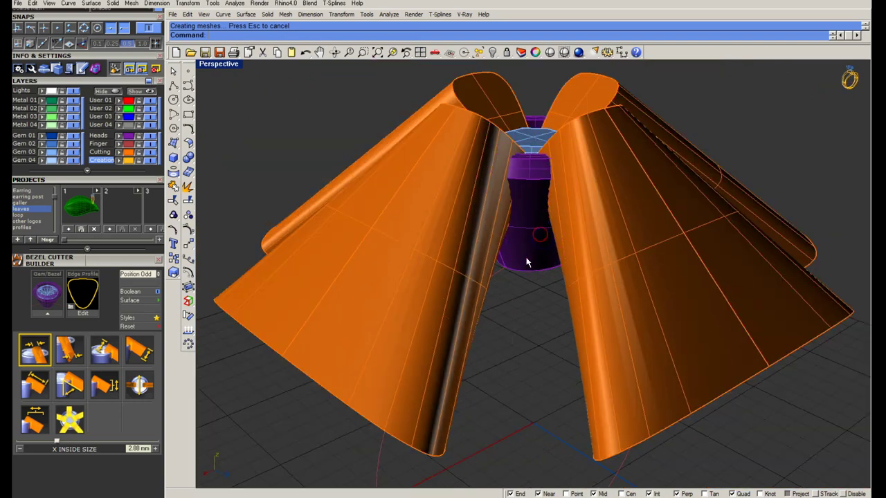
pyautogui.click(632, 274)
pyautogui.click(491, 52)
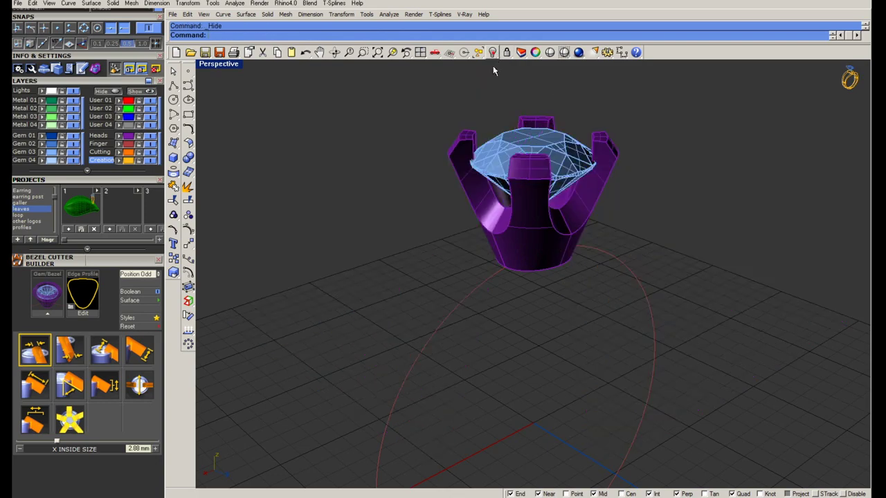
pyautogui.moveTo(492, 69)
pyautogui.mouseDown(button='right')
pyautogui.moveTo(583, 240)
pyautogui.moveTo(591, 310)
pyautogui.moveTo(515, 173)
pyautogui.moveTo(565, 168)
pyautogui.moveTo(681, 190)
pyautogui.moveTo(611, 241)
pyautogui.moveTo(618, 367)
pyautogui.moveTo(533, 256)
pyautogui.mouseUp(button='right')
# Step: Start Add Profiles on the ring circle and open the Edge Profile shank library
pyautogui.click(618, 368)
pyautogui.scroll(3, 536, 277)
pyautogui.middleClick(542, 292)
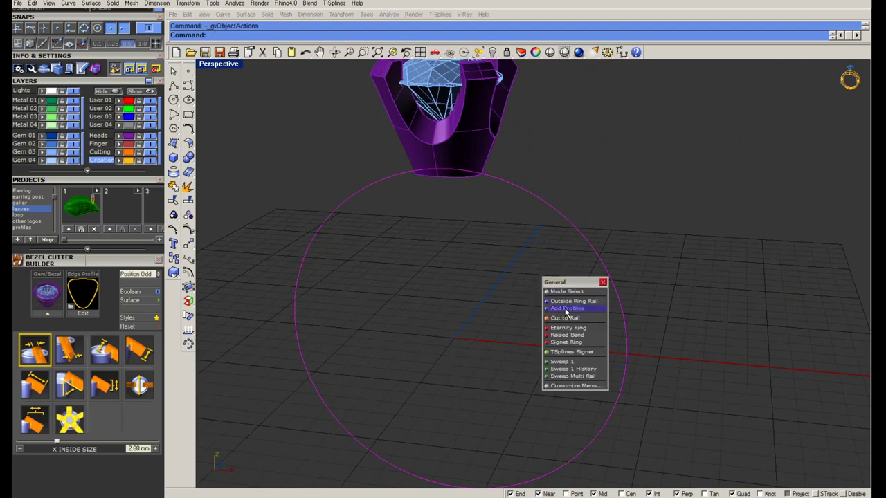
pyautogui.click(566, 309)
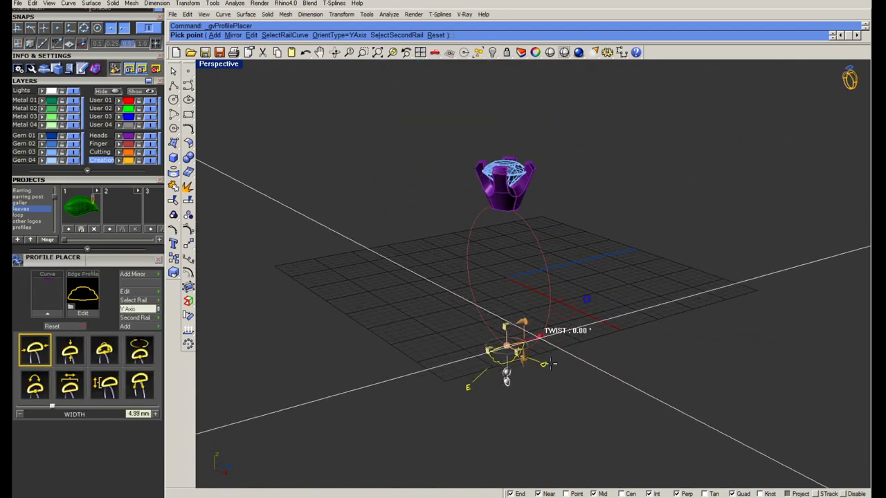
pyautogui.click(88, 298)
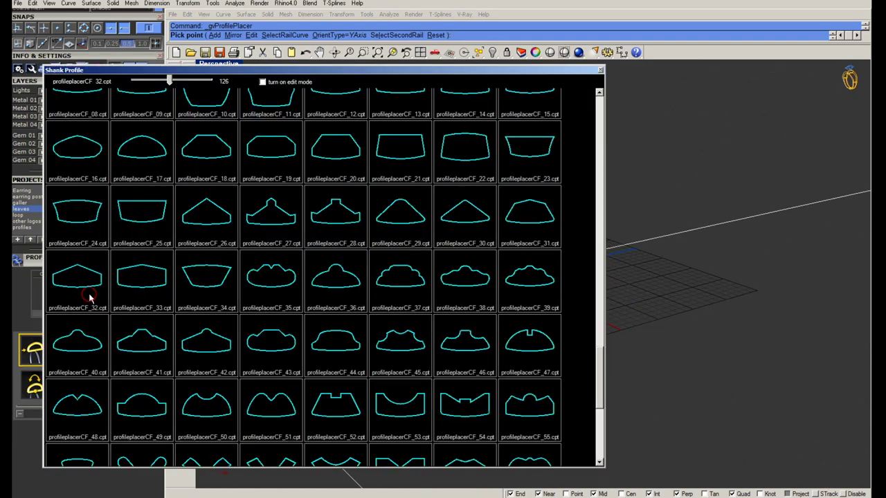
pyautogui.moveTo(599, 360)
pyautogui.mouseDown()
pyautogui.moveTo(601, 113)
pyautogui.moveTo(605, 164)
pyautogui.moveTo(605, 154)
pyautogui.mouseUp()
# Step: Load a shank profile and size it 2.2 mm wide by 1.61 mm high
pyautogui.click(232, 277)
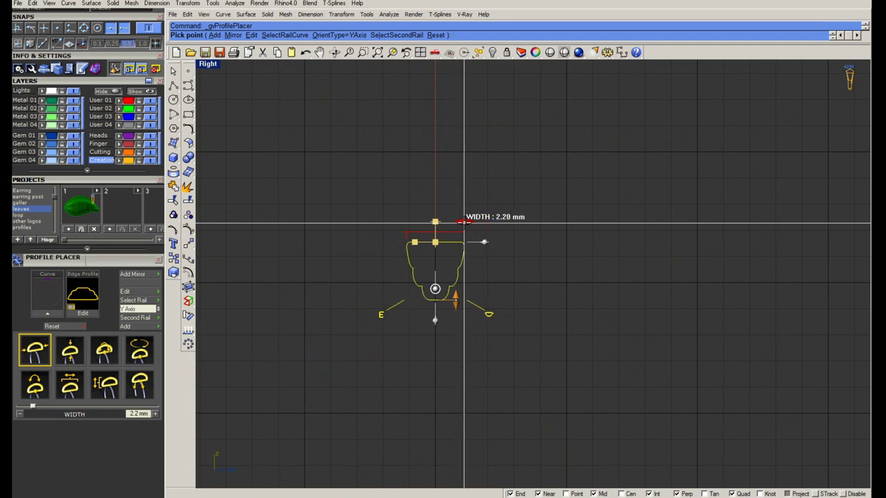
pyautogui.click(462, 221)
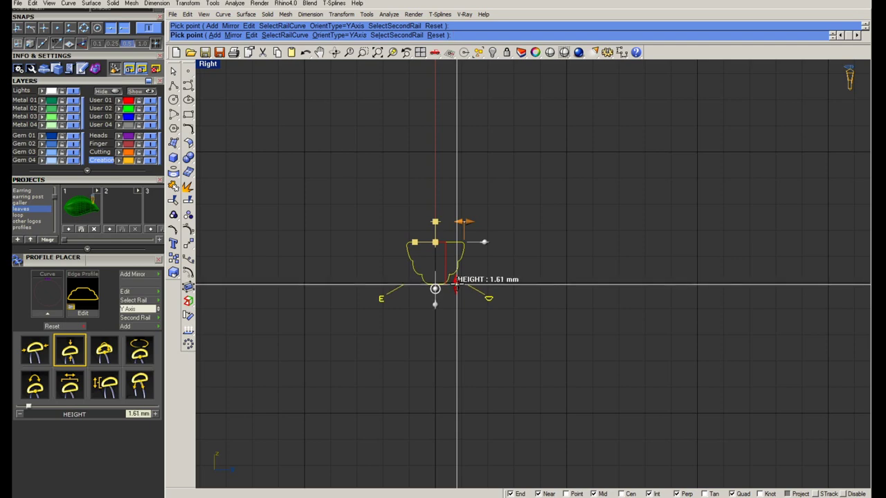
pyautogui.click(456, 282)
# Step: Move the shank profile to 75.1% around the ring circle
pyautogui.doubleClick(208, 65)
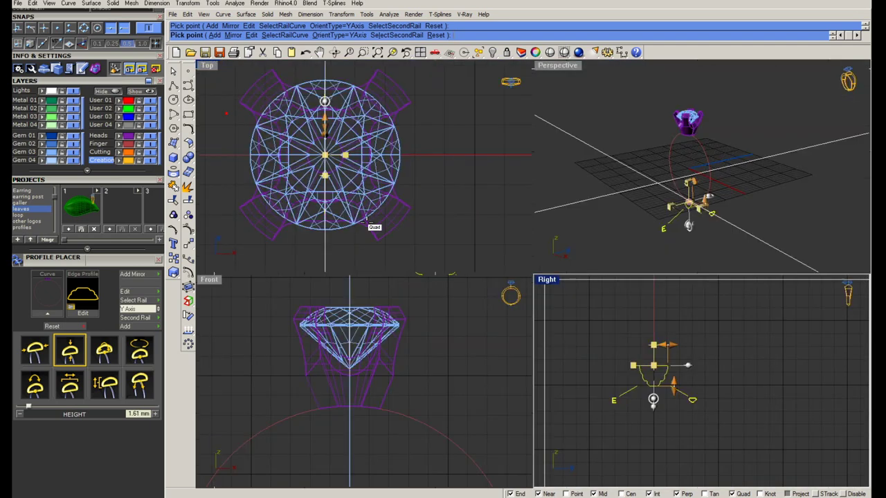
pyautogui.scroll(-3, 395, 400)
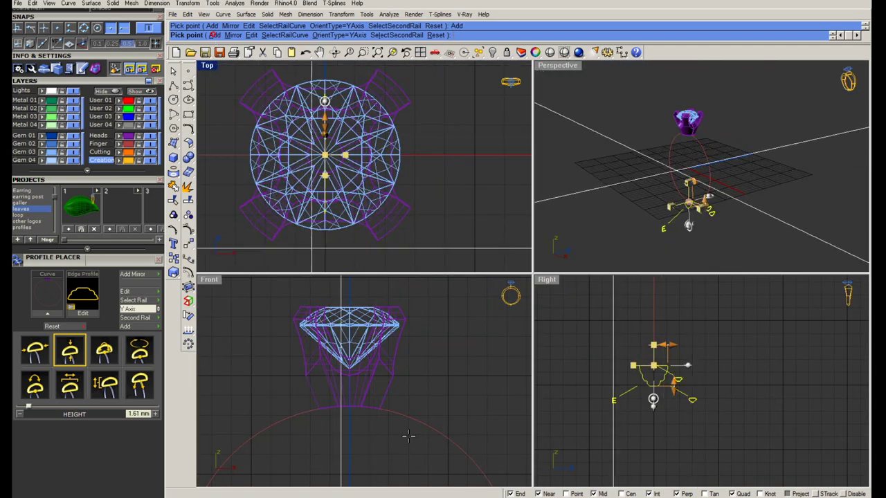
pyautogui.scroll(5, 395, 400)
pyautogui.click(136, 390)
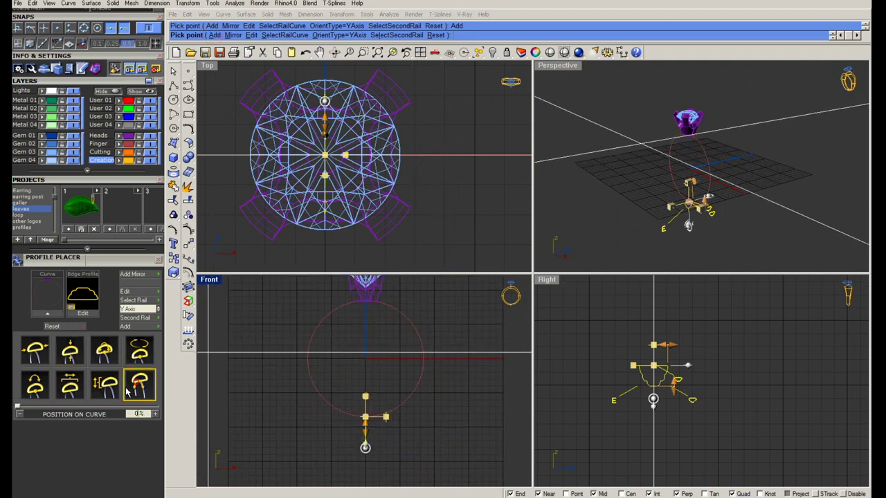
pyautogui.moveTo(18, 408); pyautogui.dragTo(124, 415)
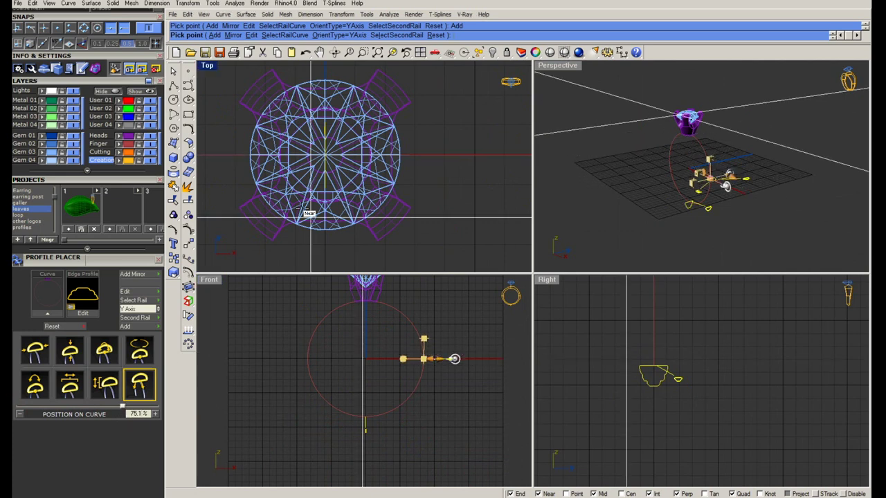
pyautogui.scroll(-2, 306, 213)
pyautogui.moveTo(326, 71); pyautogui.dragTo(256, 80, button='right')
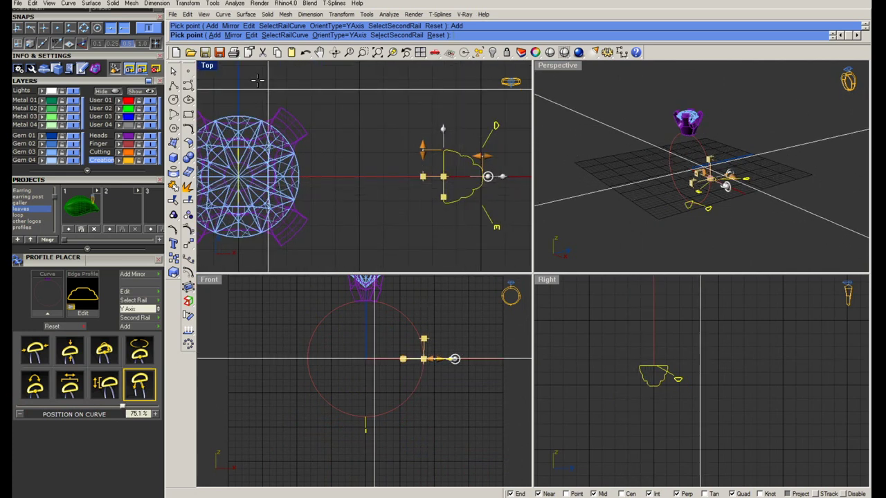
# Step: Resize the profile to 2.96 mm wide and 1.7 mm high, then finish placement
pyautogui.doubleClick(206, 67)
pyautogui.scroll(2, 574, 256)
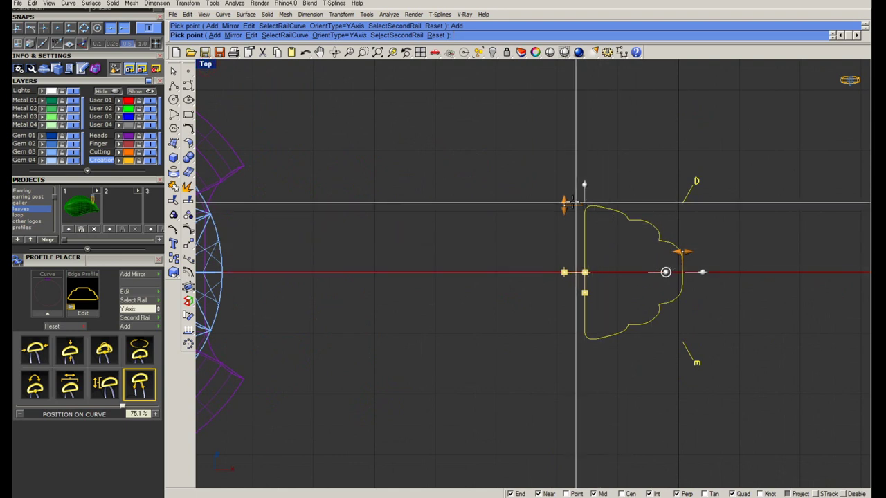
pyautogui.moveTo(566, 202); pyautogui.dragTo(563, 157)
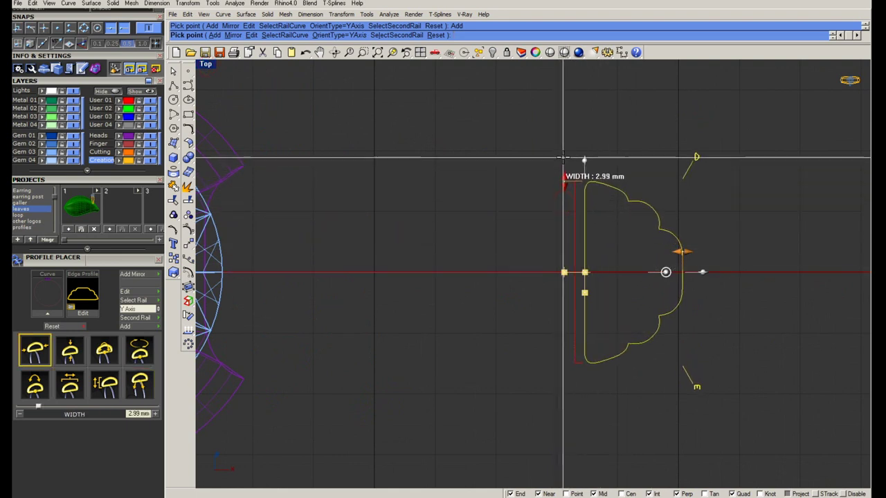
pyautogui.moveTo(563, 157); pyautogui.dragTo(565, 154)
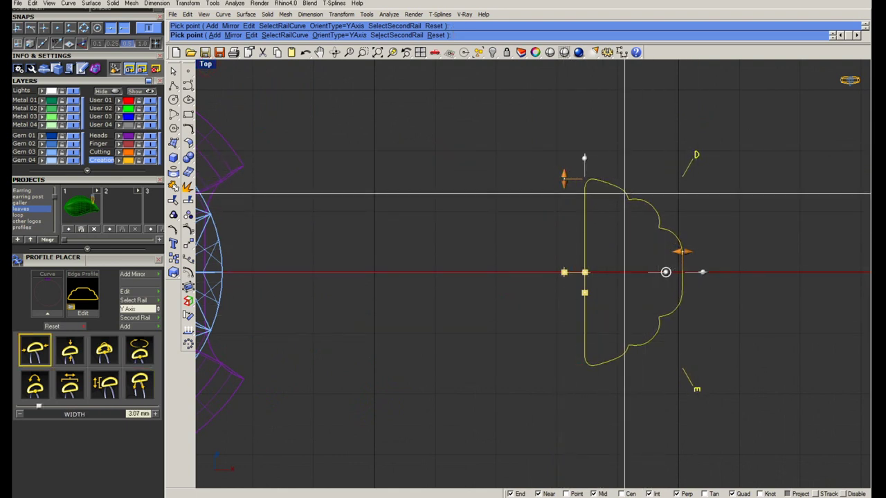
pyautogui.moveTo(681, 251); pyautogui.dragTo(688, 250)
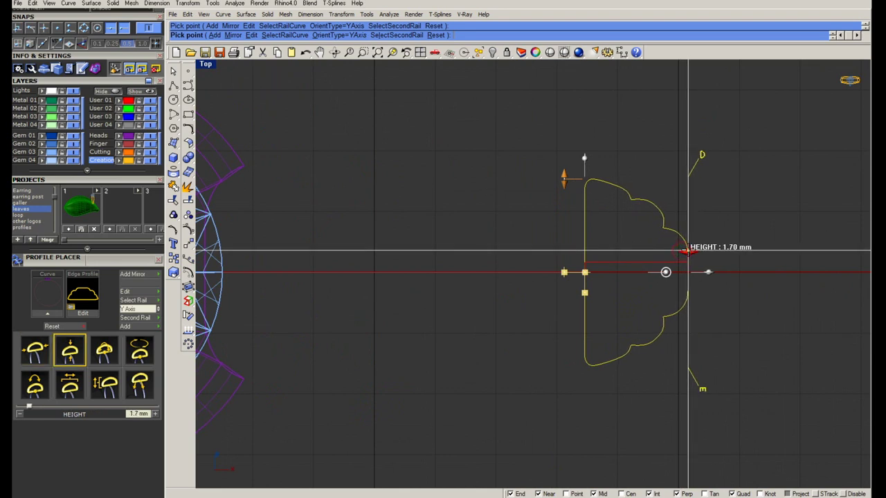
pyautogui.moveTo(564, 177); pyautogui.dragTo(564, 186)
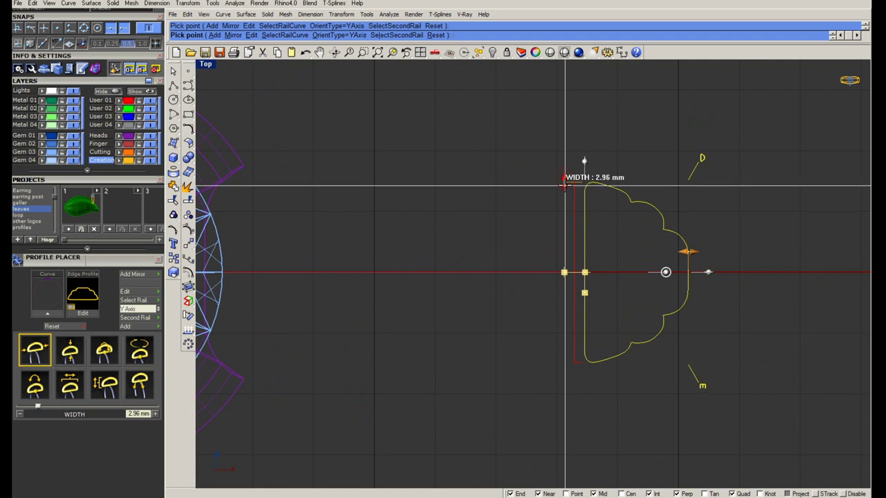
pyautogui.scroll(-3, 564, 185)
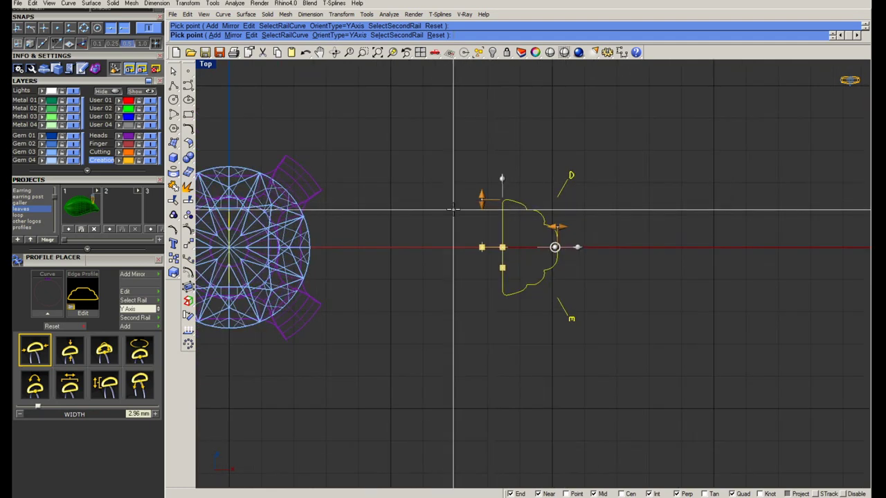
pyautogui.doubleClick(206, 64)
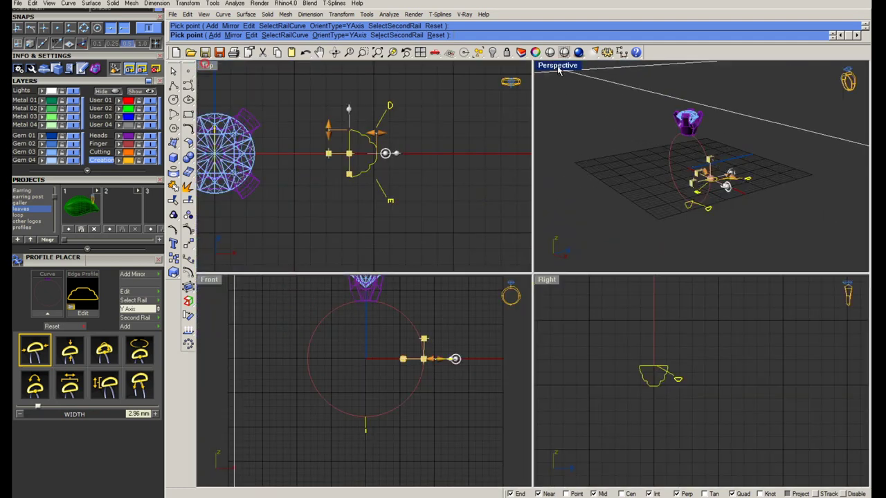
pyautogui.doubleClick(559, 64)
pyautogui.press('Return')
pyautogui.moveTo(618, 317)
pyautogui.mouseDown(button='right')
pyautogui.moveTo(555, 323)
pyautogui.moveTo(506, 249)
pyautogui.mouseUp(button='right')
# Step: Save the model as bypass ring.3dm
pyautogui.moveTo(450, 179); pyautogui.dragTo(476, 220, button='right')
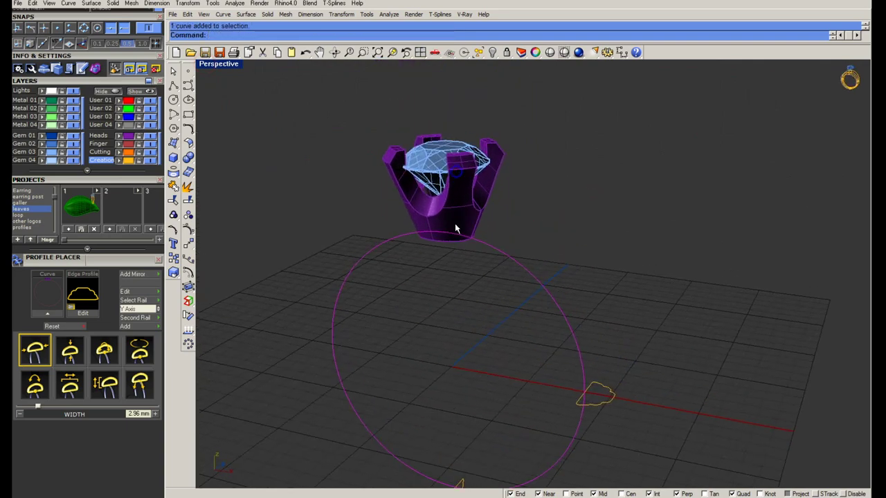
pyautogui.click(420, 55)
pyautogui.click(419, 52)
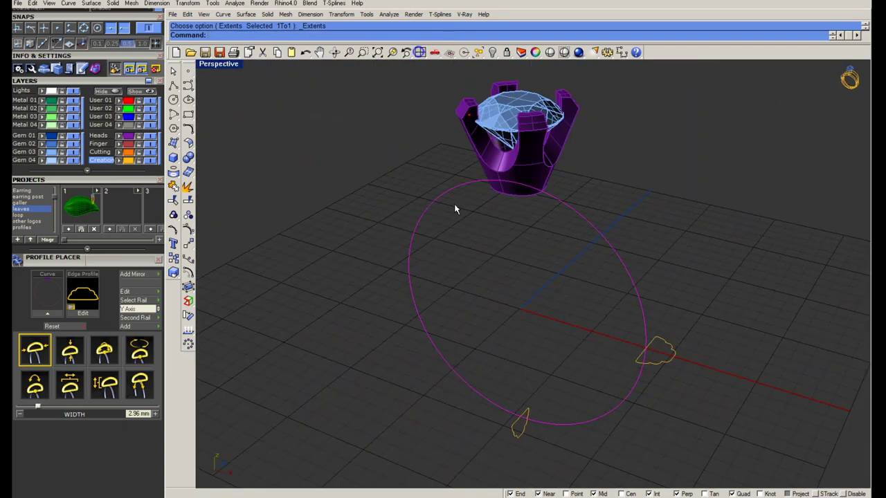
pyautogui.click(187, 186)
pyautogui.scroll(2, 523, 187)
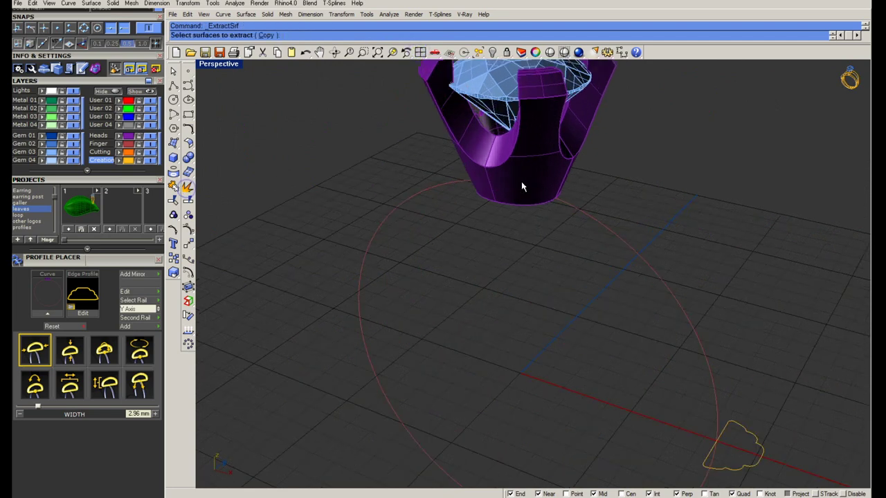
pyautogui.hotkey('ctrl', 's')
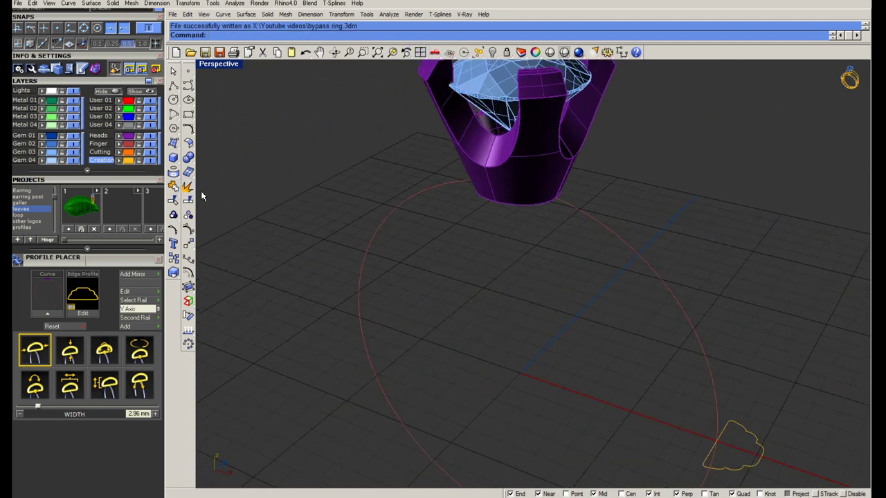
# Step: Extract the prong head's bottom face as a separate surface with ExtractSrf
pyautogui.press('Return')
pyautogui.click(519, 175)
pyautogui.moveTo(524, 233); pyautogui.dragTo(534, 178, button='right')
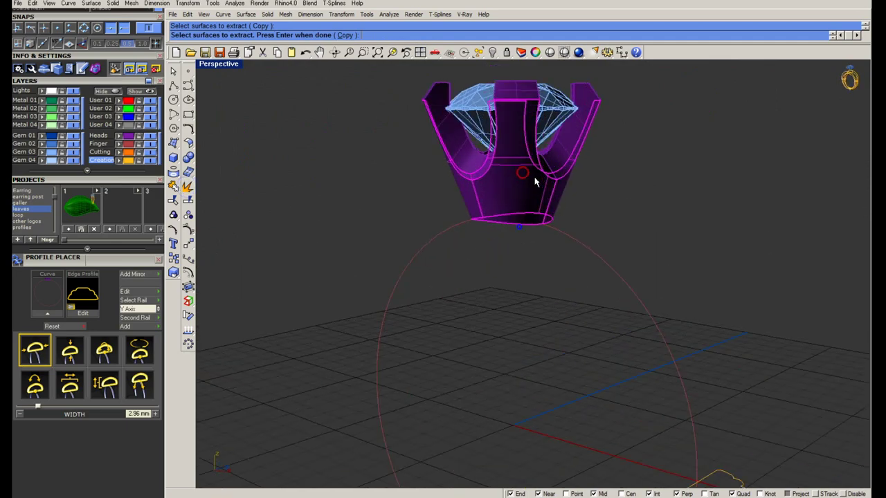
pyautogui.press('Return')
pyautogui.moveTo(519, 216); pyautogui.dragTo(513, 218, button='right')
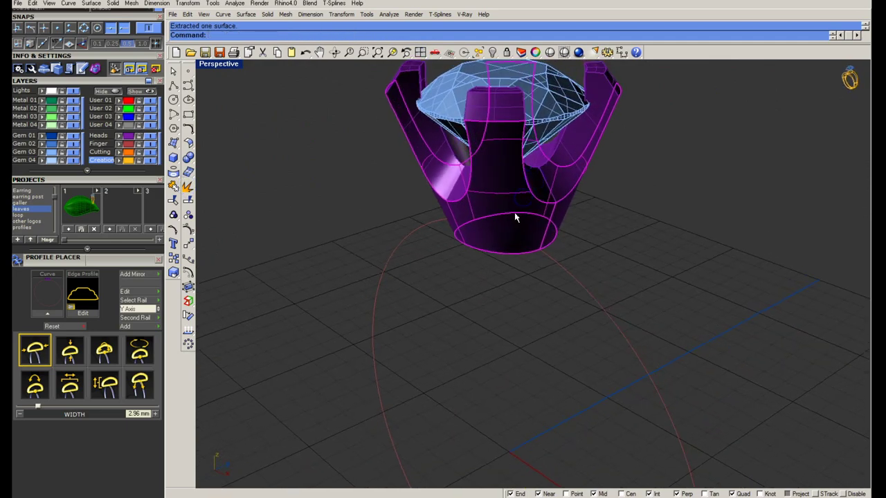
pyautogui.press('Escape')
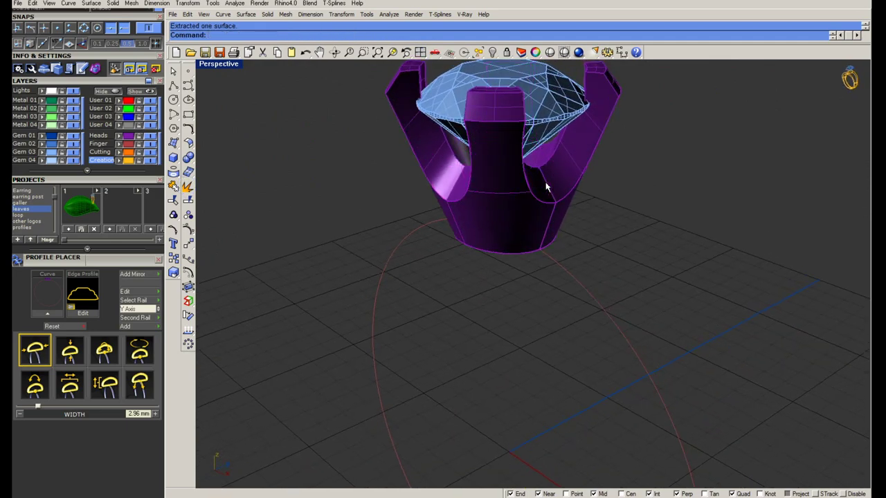
pyautogui.click(541, 110)
# Step: Lock the diamond with the Lock command and select the prong head
pyautogui.write('lock')
pyautogui.press('Return')
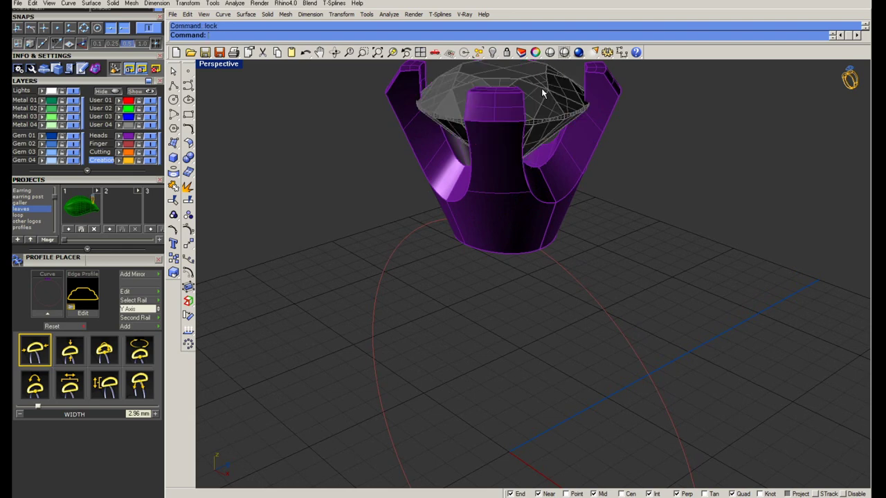
pyautogui.click(580, 139)
pyautogui.scroll(3, 518, 233)
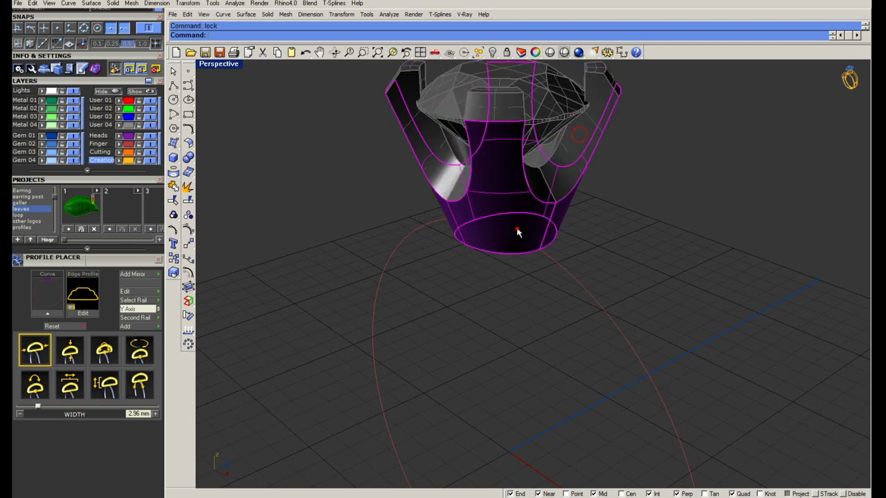
pyautogui.moveTo(518, 231); pyautogui.dragTo(536, 200, button='right')
pyautogui.scroll(-3, 275, 192)
# Step: Split the head along isocurves at the prongs and delete the unwanted piece
pyautogui.click(188, 200)
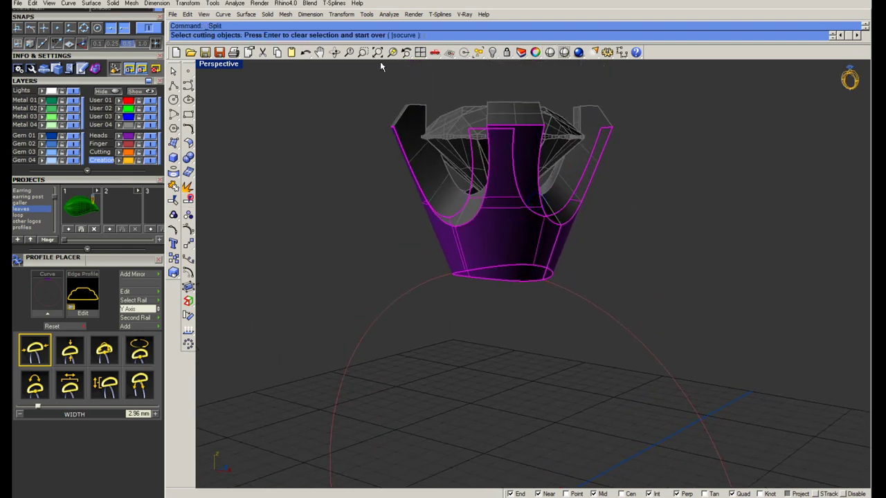
pyautogui.click(404, 34)
pyautogui.scroll(2, 503, 144)
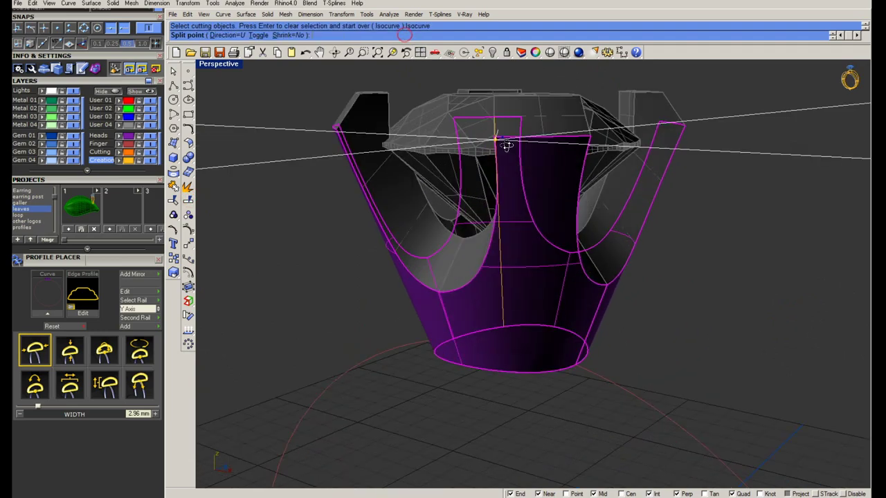
pyautogui.scroll(1, 499, 147)
pyautogui.click(499, 148)
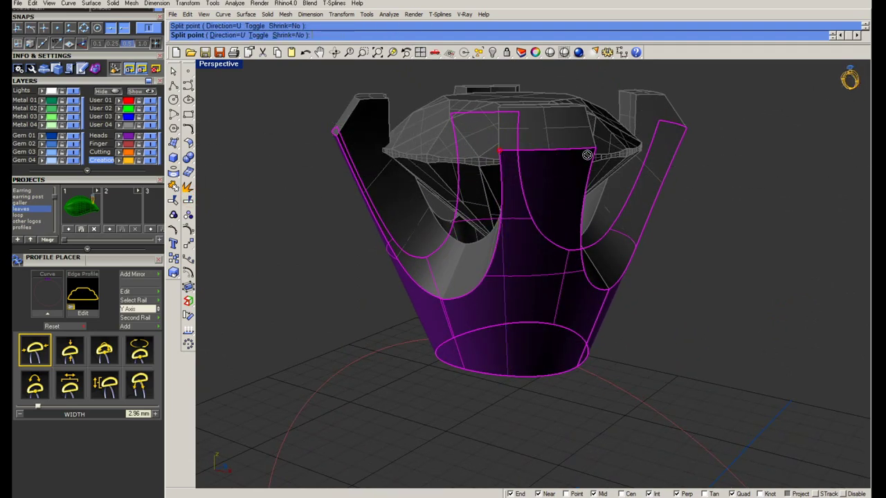
pyautogui.scroll(-3, 590, 150)
pyautogui.moveTo(591, 150)
pyautogui.mouseDown(button='right')
pyautogui.moveTo(547, 167)
pyautogui.moveTo(581, 161)
pyautogui.moveTo(562, 143)
pyautogui.moveTo(599, 144)
pyautogui.mouseUp(button='right')
pyautogui.scroll(3, 553, 168)
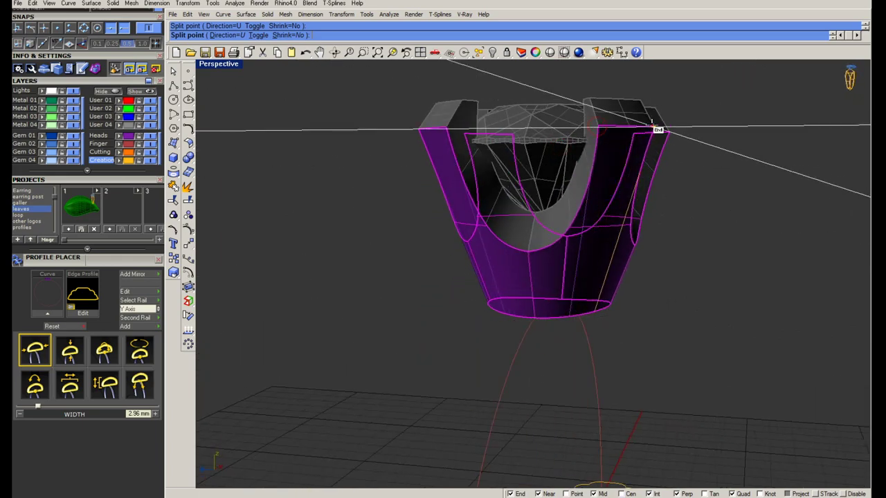
pyautogui.click(652, 128)
pyautogui.moveTo(652, 128)
pyautogui.mouseDown(button='right')
pyautogui.moveTo(637, 219)
pyautogui.moveTo(534, 233)
pyautogui.moveTo(627, 253)
pyautogui.moveTo(512, 265)
pyautogui.moveTo(505, 245)
pyautogui.moveTo(619, 247)
pyautogui.moveTo(509, 246)
pyautogui.moveTo(492, 259)
pyautogui.moveTo(409, 260)
pyautogui.moveTo(486, 245)
pyautogui.moveTo(420, 239)
pyautogui.moveTo(484, 245)
pyautogui.mouseUp(button='right')
pyautogui.press('Delete')
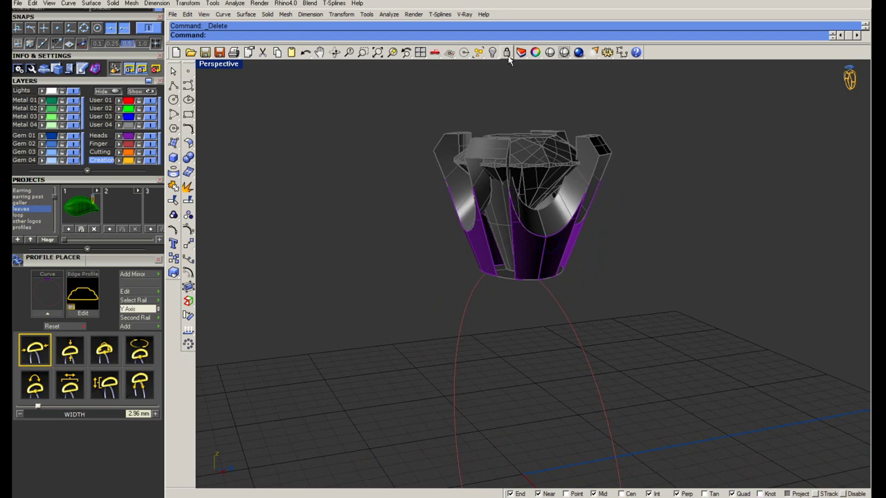
# Step: Bring back the head parts and lock the diamond against selection
pyautogui.rightClick(508, 60)
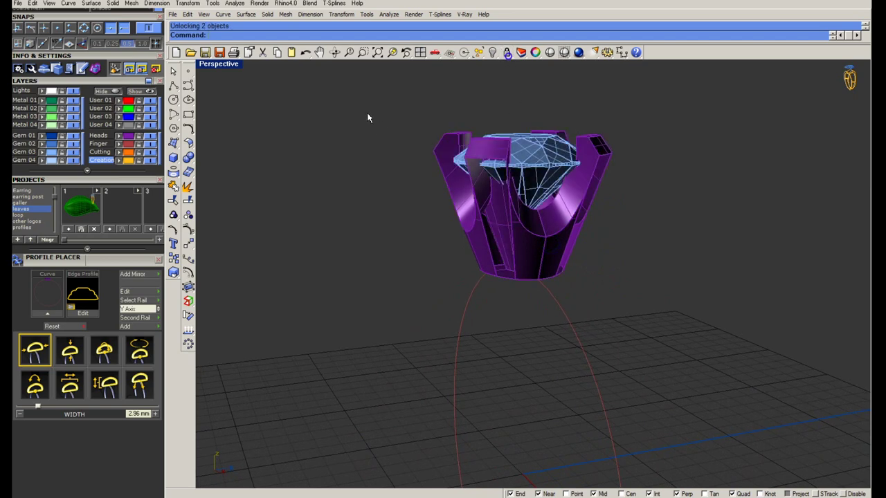
pyautogui.click(546, 156)
pyautogui.write('lock')
pyautogui.press('Return')
pyautogui.scroll(2, 504, 218)
pyautogui.click(538, 256)
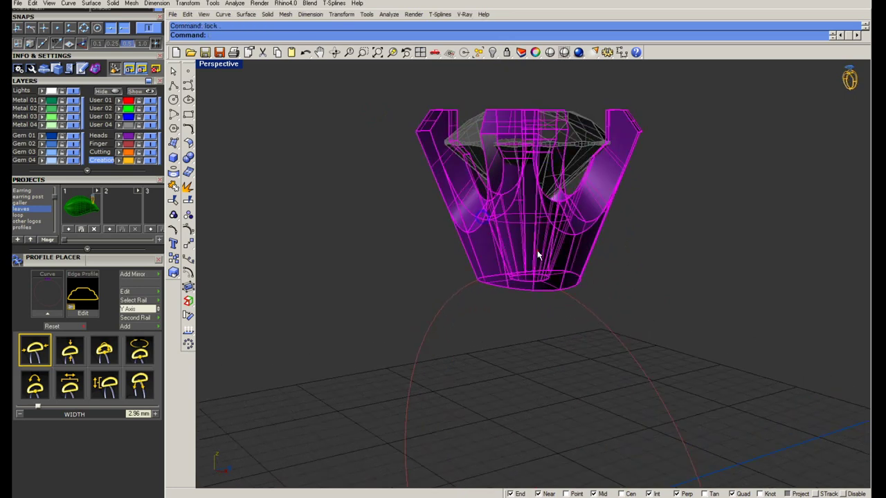
pyautogui.moveTo(537, 239); pyautogui.dragTo(539, 270, button='right')
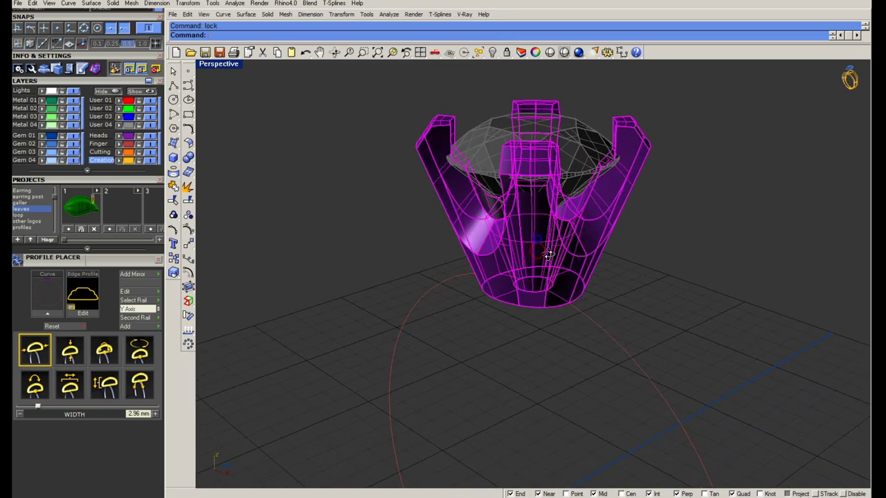
# Step: Make Metal 01 the current layer
pyautogui.click(101, 101)
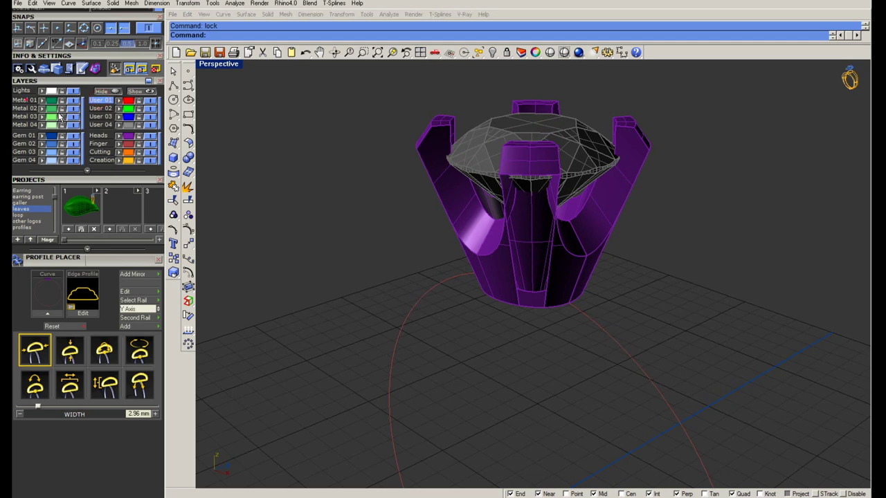
pyautogui.click(25, 100)
pyautogui.scroll(-4, 440, 251)
pyautogui.scroll(2, 226, 204)
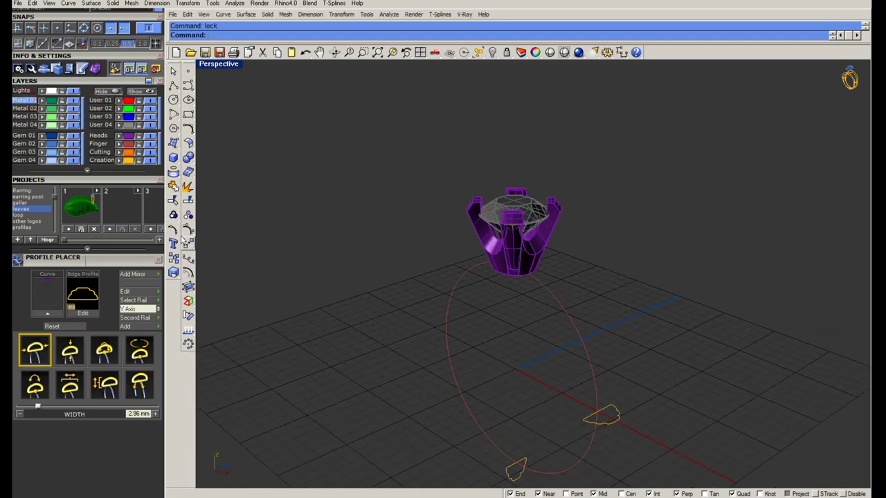
# Step: Pick the front prong surface for isocurve extraction
pyautogui.click(175, 177)
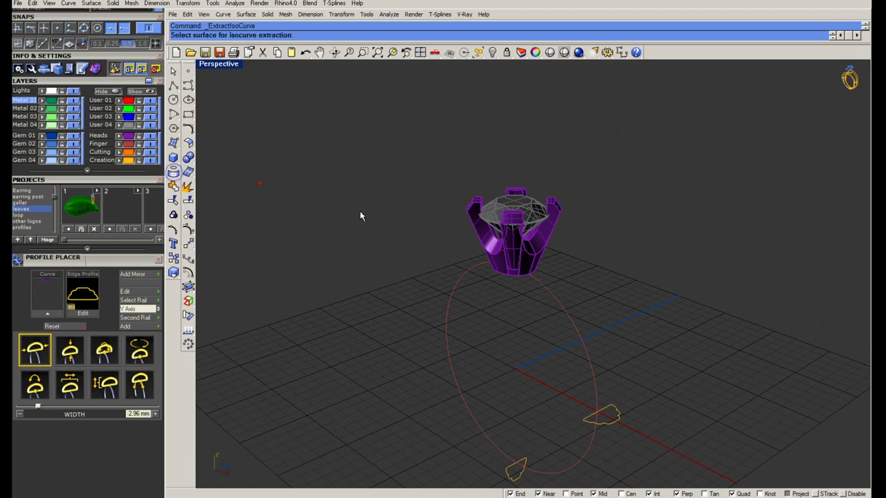
pyautogui.click(263, 191)
pyautogui.scroll(4, 526, 232)
pyautogui.scroll(3, 533, 232)
pyautogui.click(534, 243)
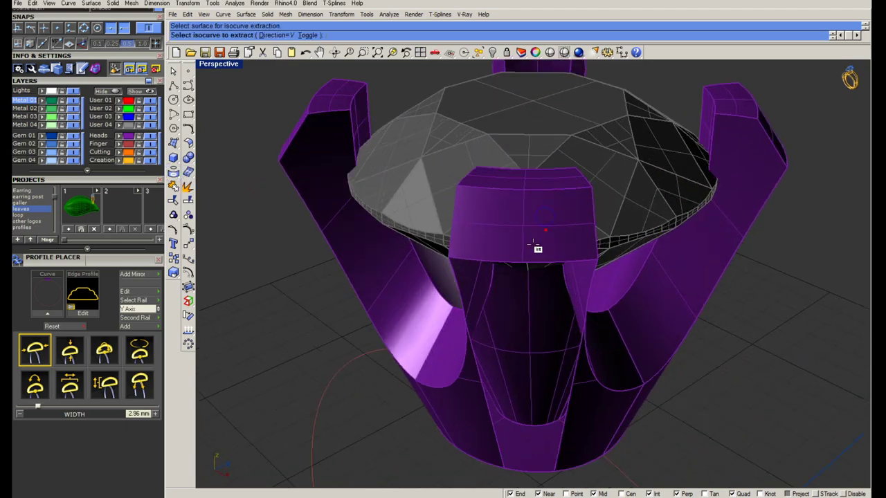
pyautogui.scroll(-2, 530, 265)
pyautogui.scroll(3, 525, 340)
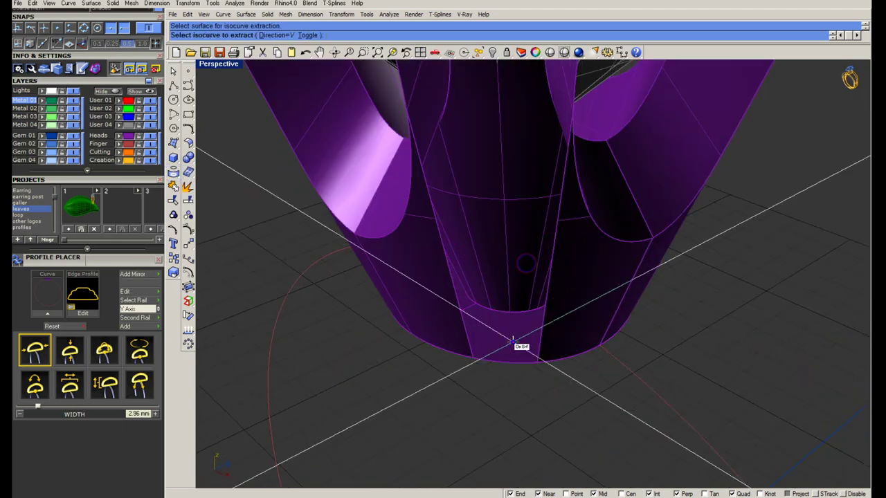
# Step: Draw a short straight polyline down the base of the front prong
pyautogui.click(174, 85)
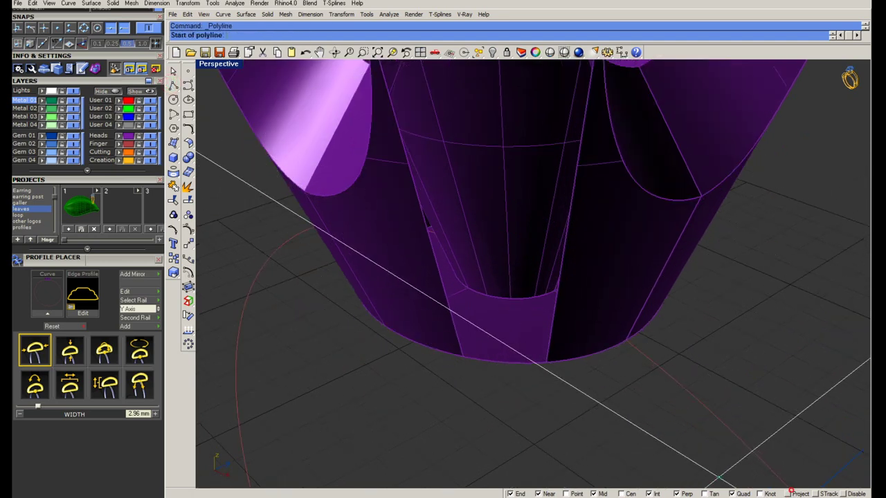
pyautogui.click(505, 361)
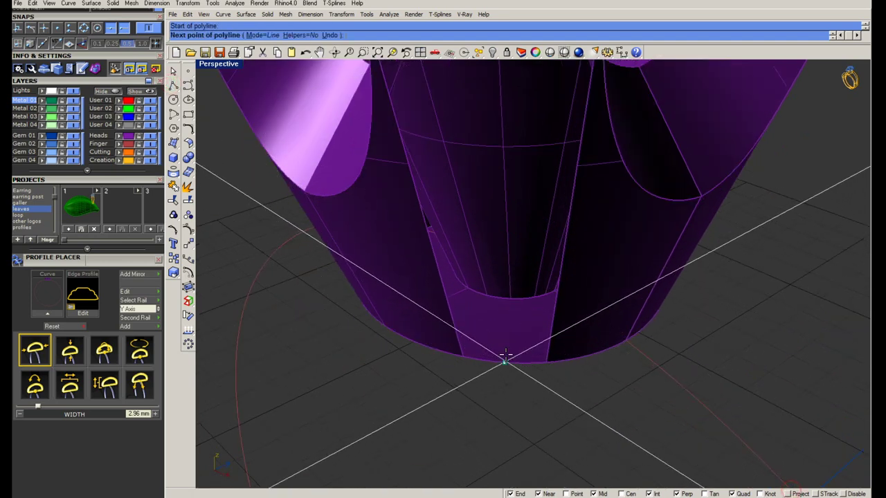
pyautogui.click(514, 303)
pyautogui.scroll(-5, 544, 325)
pyautogui.scroll(-3, 542, 323)
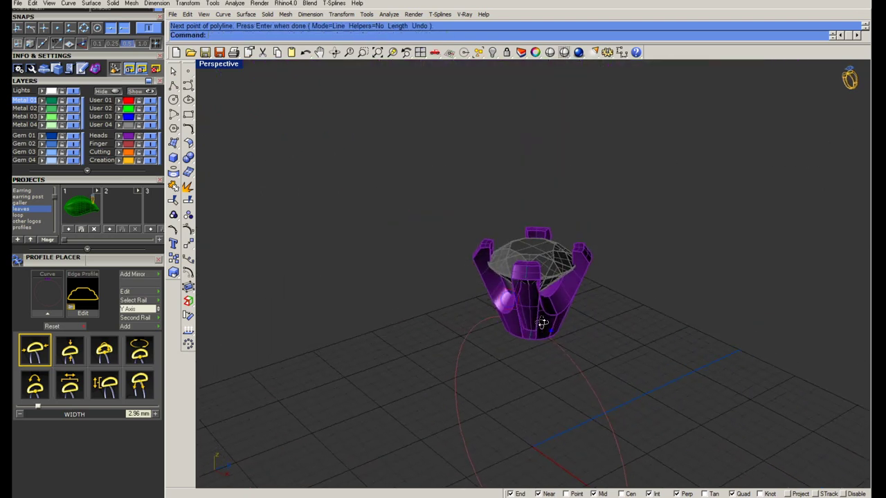
pyautogui.moveTo(542, 323)
pyautogui.keyDown('shift'); pyautogui.mouseDown(button='right')
pyautogui.moveTo(525, 279)
pyautogui.moveTo(544, 278)
pyautogui.moveTo(578, 302)
pyautogui.mouseUp(button='right'); pyautogui.keyUp('shift')
pyautogui.moveTo(551, 247); pyautogui.dragTo(523, 233, button='right')
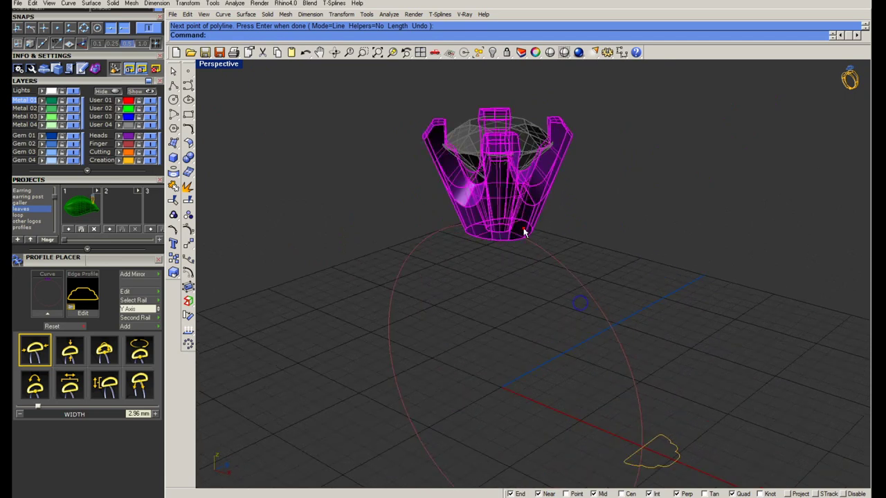
# Step: Duplicate the head's surface borders, delete the copies, then duplicate the borders again
pyautogui.rightClick(524, 232)
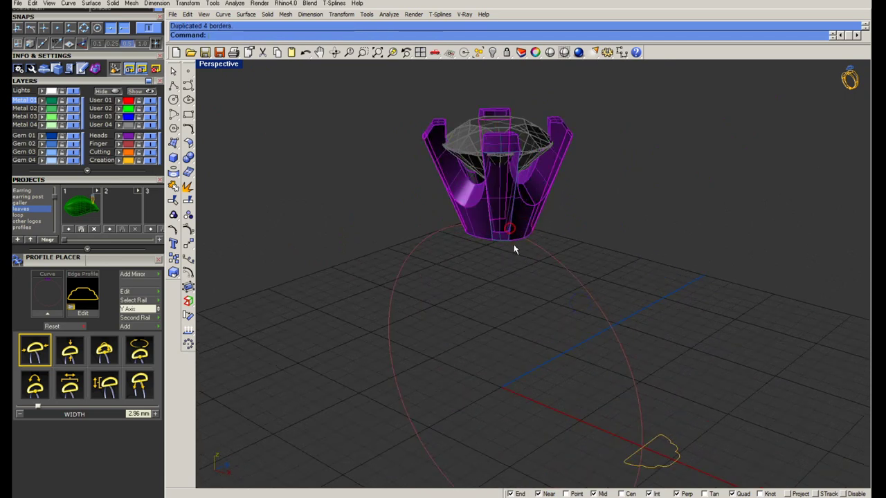
pyautogui.press('Delete')
pyautogui.moveTo(533, 271)
pyautogui.mouseDown(button='right')
pyautogui.moveTo(587, 336)
pyautogui.moveTo(565, 284)
pyautogui.mouseUp(button='right')
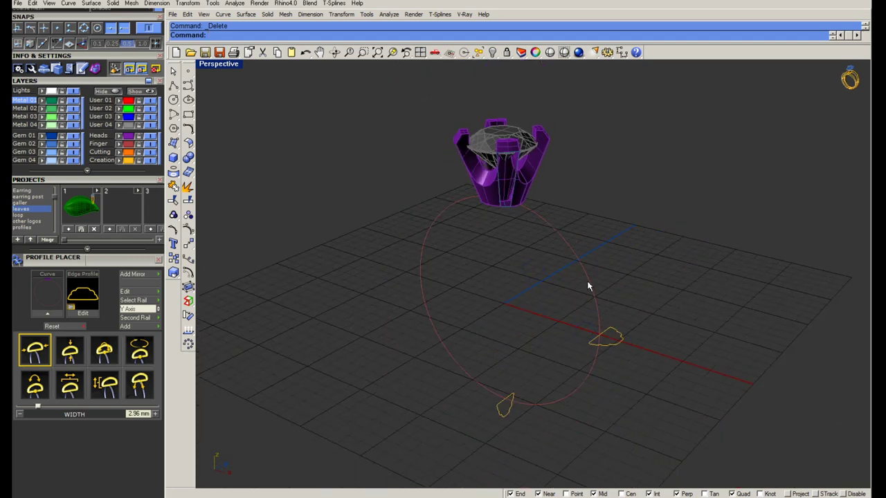
pyautogui.press('Escape')
pyautogui.rightClick(580, 386)
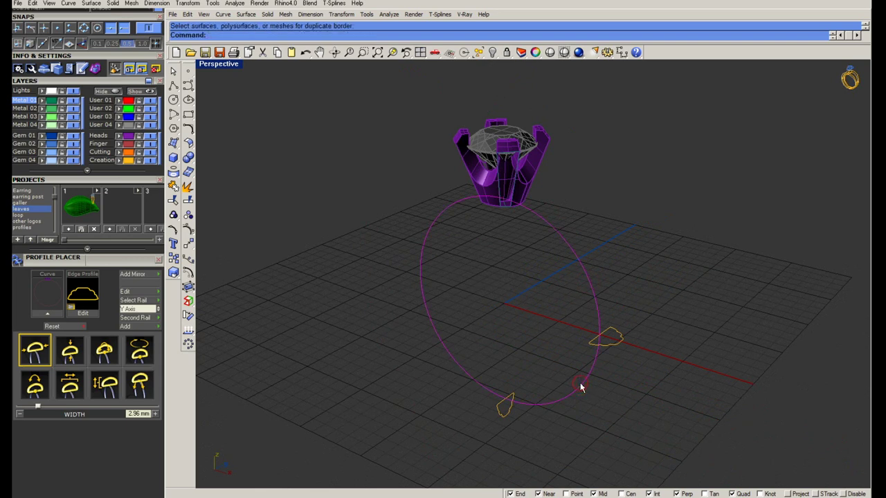
pyautogui.middleClick(579, 387)
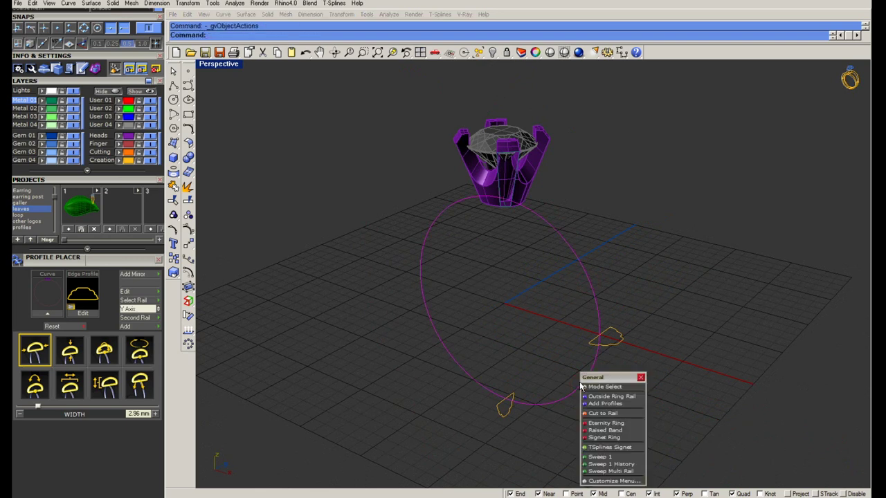
# Step: Sweep both yellow profiles along the lower ring rail with Global shape blending on
pyautogui.click(604, 458)
pyautogui.click(509, 415)
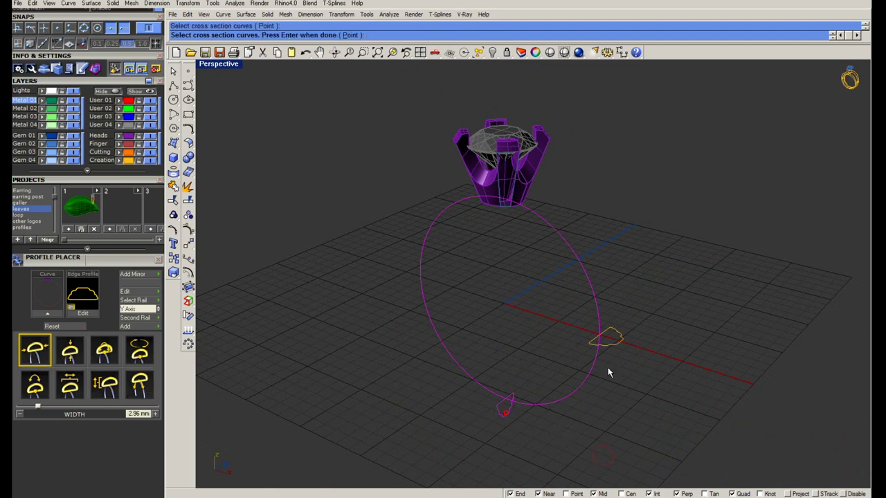
pyautogui.scroll(2, 607, 371)
pyautogui.click(608, 339)
pyautogui.press('Return')
pyautogui.moveTo(631, 358)
pyautogui.mouseDown(button='right')
pyautogui.moveTo(634, 370)
pyautogui.moveTo(657, 283)
pyautogui.moveTo(646, 316)
pyautogui.mouseUp(button='right')
pyautogui.press('Return')
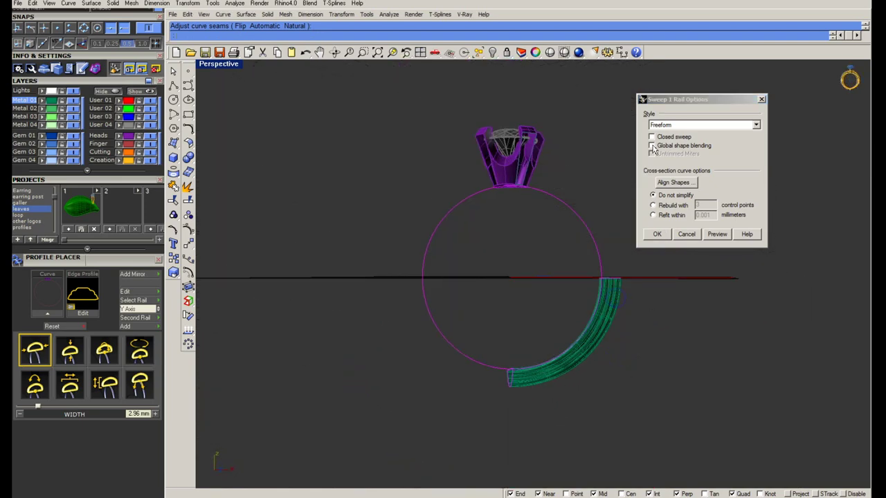
pyautogui.click(652, 146)
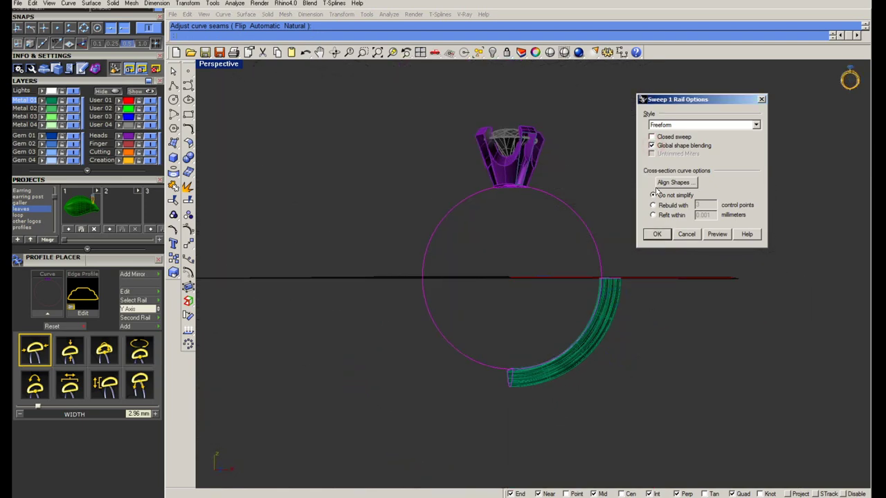
pyautogui.click(656, 234)
pyautogui.moveTo(643, 249)
pyautogui.mouseDown(button='right')
pyautogui.moveTo(628, 288)
pyautogui.moveTo(509, 277)
pyautogui.moveTo(555, 331)
pyautogui.moveTo(575, 287)
pyautogui.moveTo(543, 319)
pyautogui.moveTo(573, 311)
pyautogui.moveTo(575, 331)
pyautogui.mouseUp(button='right')
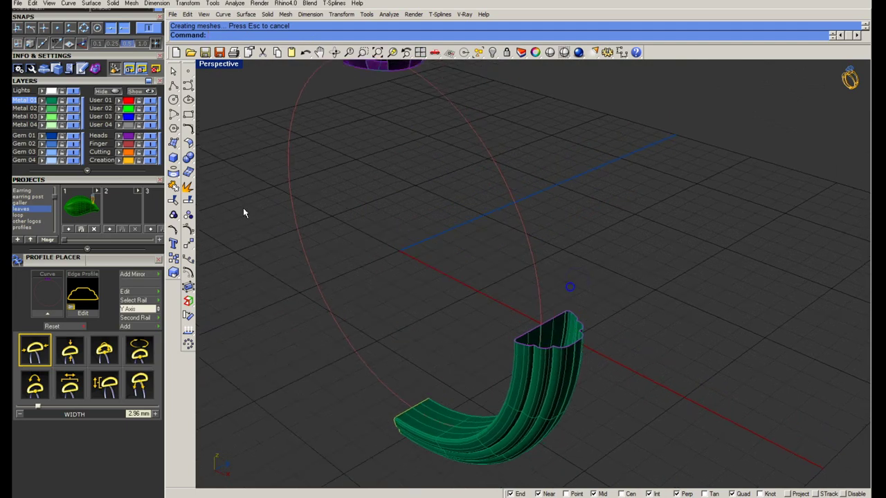
# Step: Explode a curve, lock and paste objects, then undo and unlock the profile curves
pyautogui.click(189, 192)
pyautogui.write('lock')
pyautogui.press('Return')
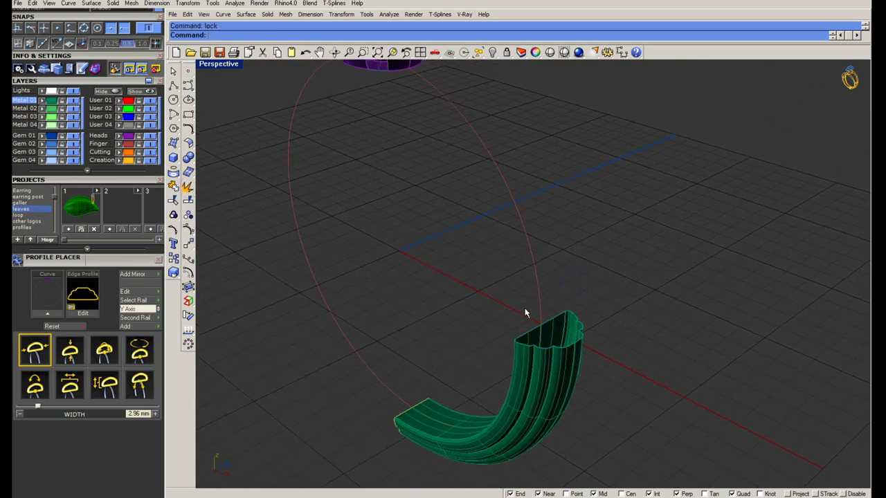
pyautogui.hotkey('ctrl', 'v')
pyautogui.scroll(2, 547, 322)
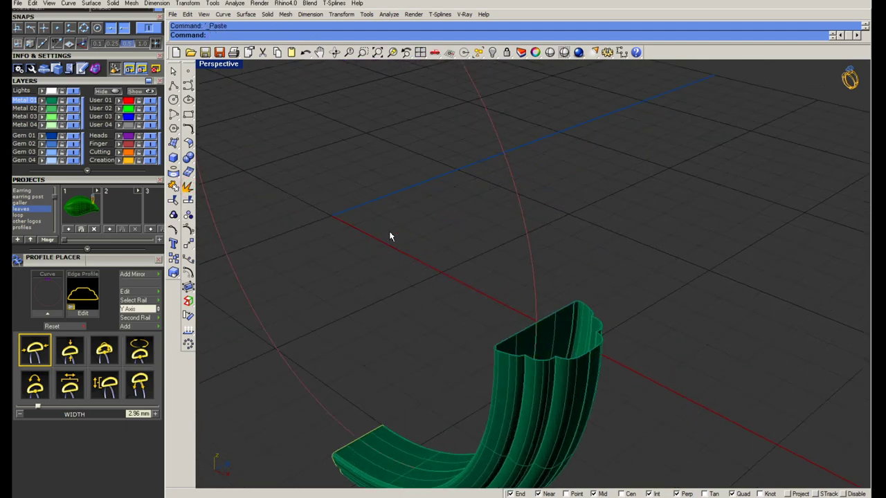
pyautogui.scroll(-2, 390, 237)
pyautogui.scroll(2, 475, 312)
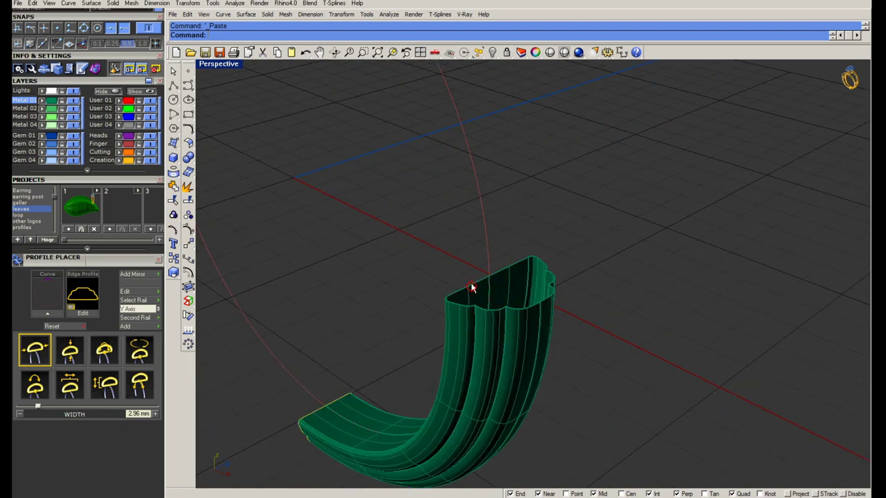
pyautogui.hotkey('ctrl', 'z')
pyautogui.hotkey('ctrl', 'z')
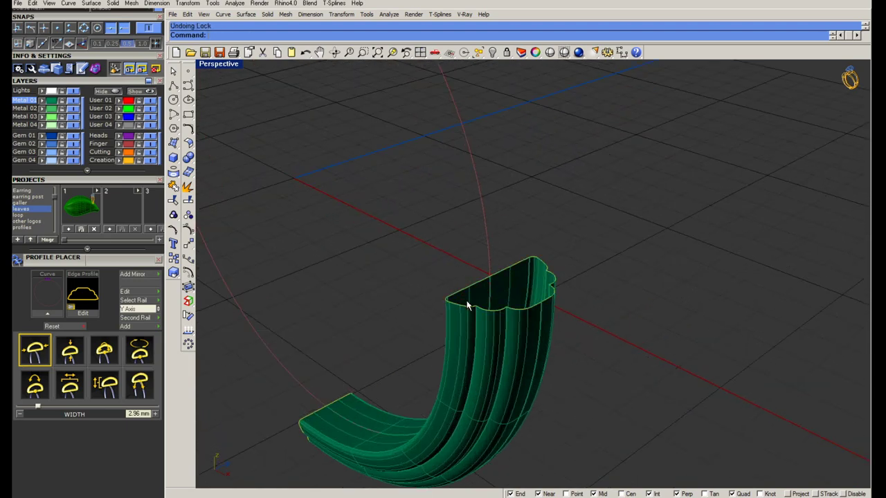
pyautogui.click(462, 304)
pyautogui.press('Escape')
# Step: Join the curves at the shank's open end into one closed curve and copy it
pyautogui.moveTo(391, 210); pyautogui.dragTo(674, 371)
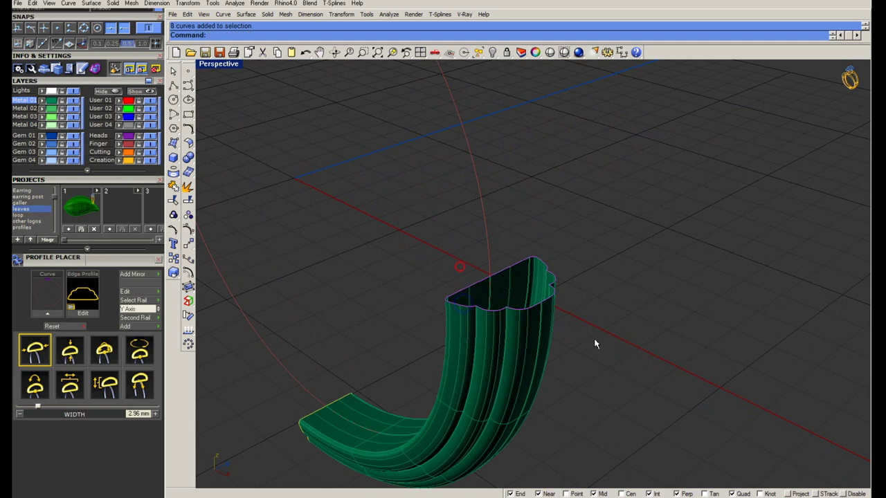
pyautogui.hotkey('ctrl', 'j')
pyautogui.hotkey('ctrl', 'c')
pyautogui.write('lk')
pyautogui.press('Return')
pyautogui.moveTo(538, 320); pyautogui.dragTo(412, 274, button='right')
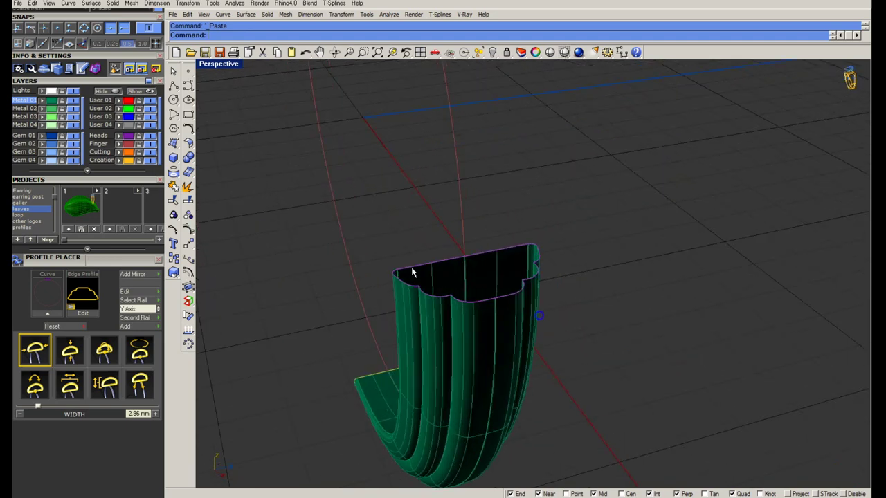
# Step: Draw a dividing line across the end profile and trim away one half
pyautogui.click(174, 84)
pyautogui.click(496, 303)
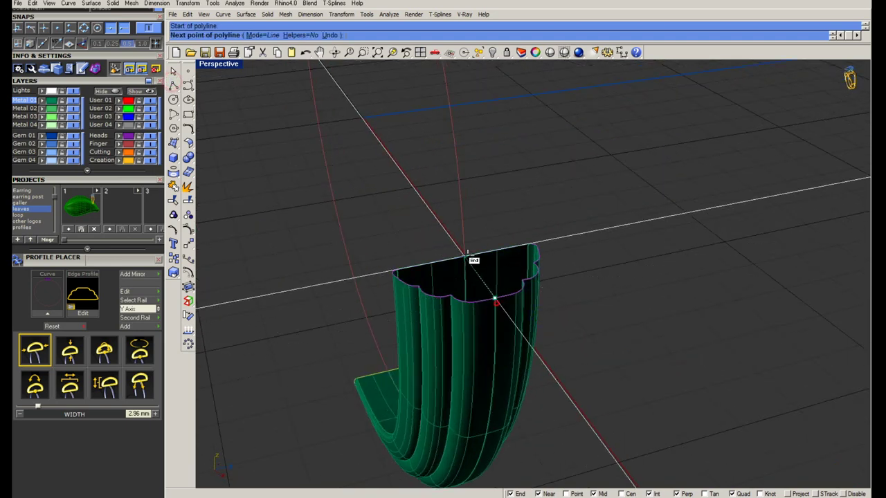
pyautogui.press('Escape')
pyautogui.write('trim')
pyautogui.press('Return')
pyautogui.click(492, 255)
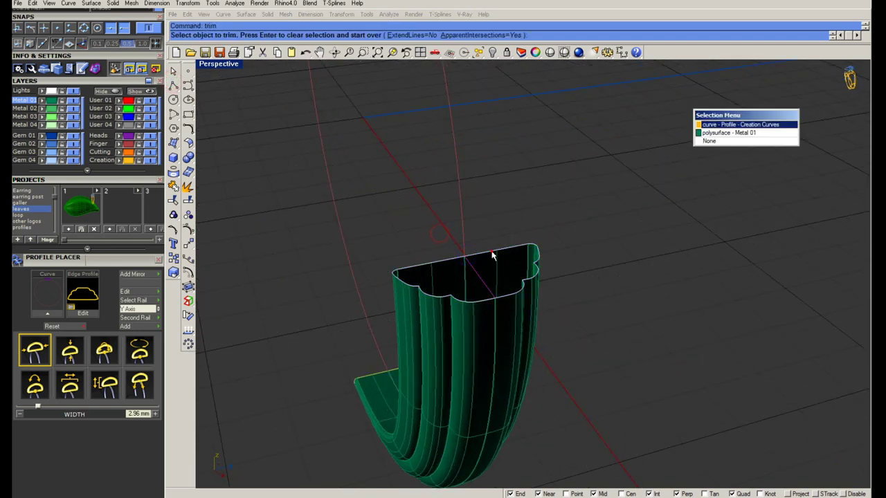
pyautogui.press('Return')
pyautogui.press('Return')
pyautogui.moveTo(492, 255)
pyautogui.mouseDown(button='right')
pyautogui.moveTo(489, 348)
pyautogui.moveTo(555, 330)
pyautogui.moveTo(561, 351)
pyautogui.mouseUp(button='right')
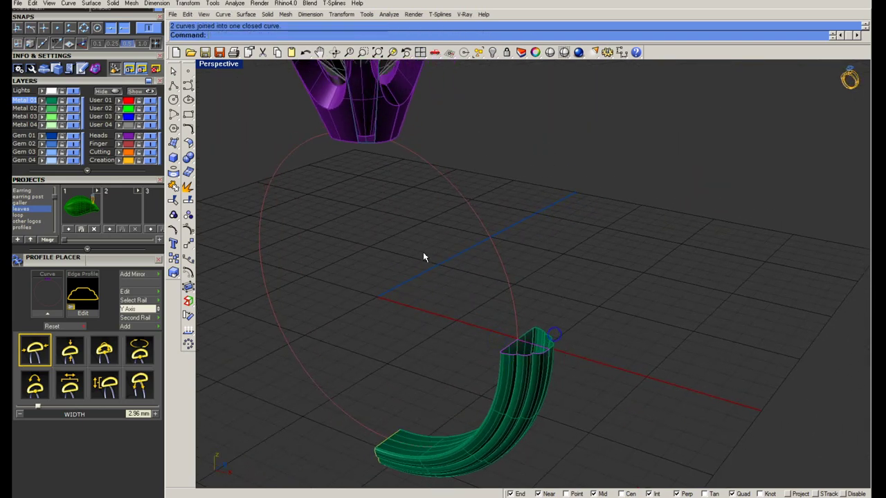
pyautogui.keyDown('shift'); pyautogui.moveTo(435, 241); pyautogui.dragTo(463, 283, button='right'); pyautogui.keyUp('shift')
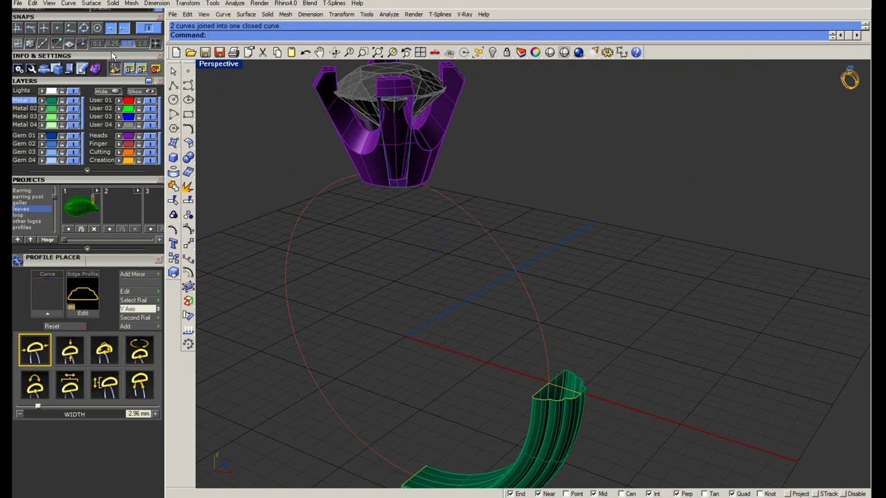
# Step: Blend a curve from a prong head edge to the shank's end edge
pyautogui.scroll(3, 110, 55)
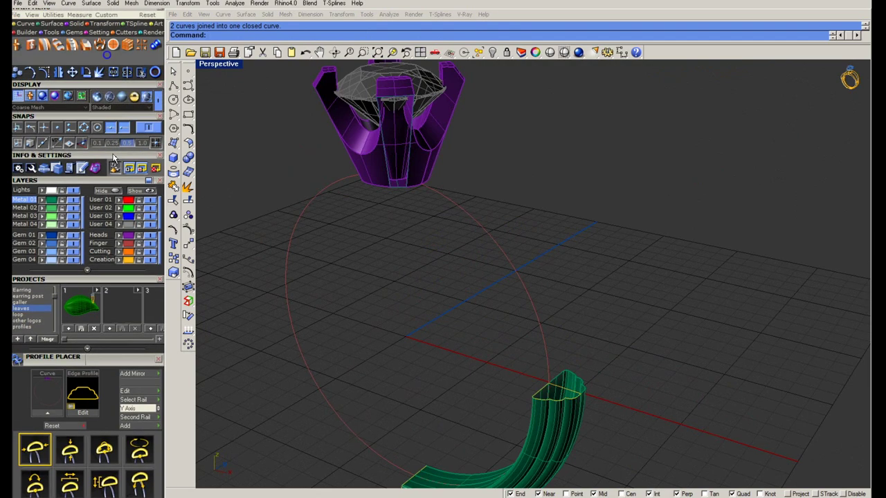
pyautogui.click(26, 24)
pyautogui.click(44, 58)
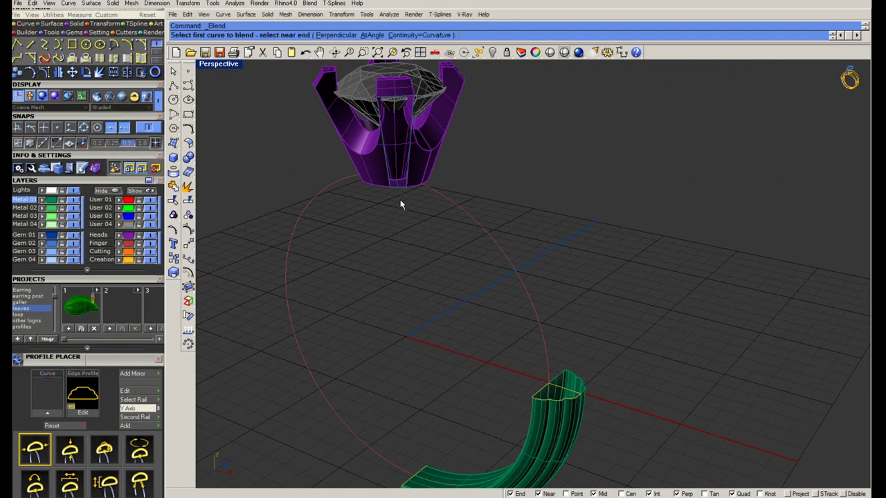
pyautogui.scroll(3, 400, 204)
pyautogui.scroll(3, 401, 226)
pyautogui.click(386, 106)
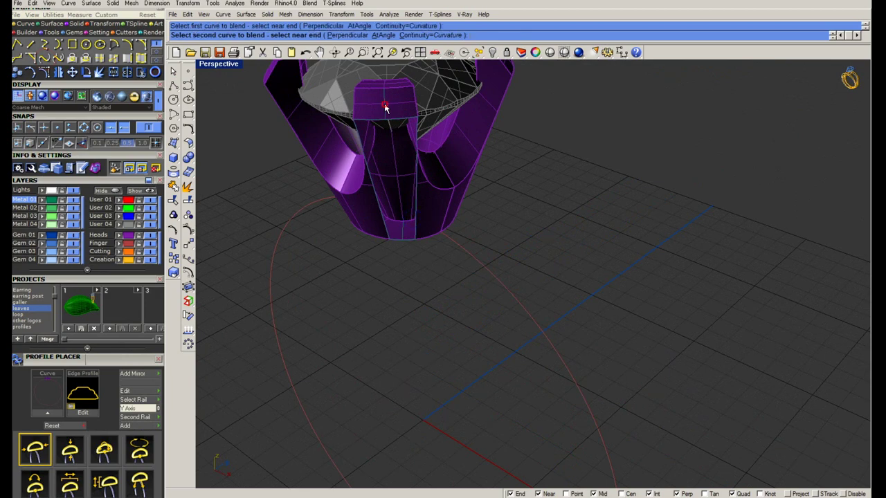
pyautogui.scroll(-5, 525, 303)
pyautogui.scroll(5, 498, 298)
pyautogui.click(471, 287)
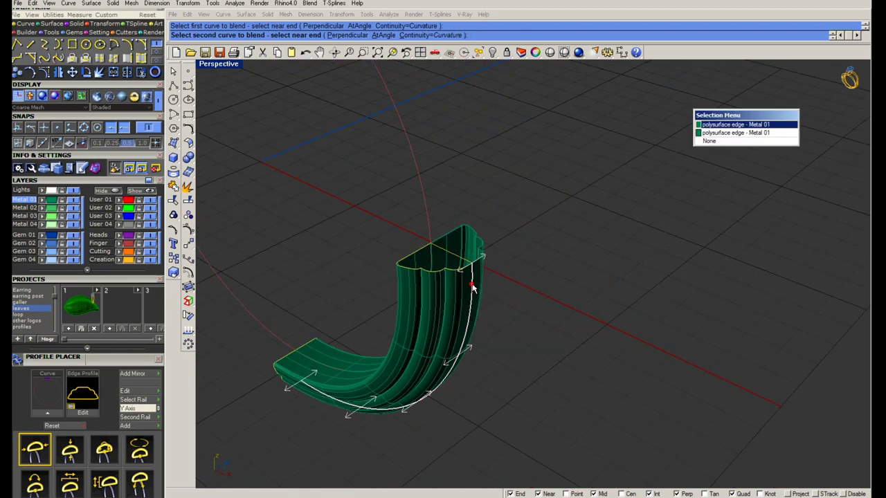
pyautogui.press('Return')
pyautogui.scroll(-5, 510, 296)
pyautogui.moveTo(549, 301); pyautogui.dragTo(489, 263, button='right')
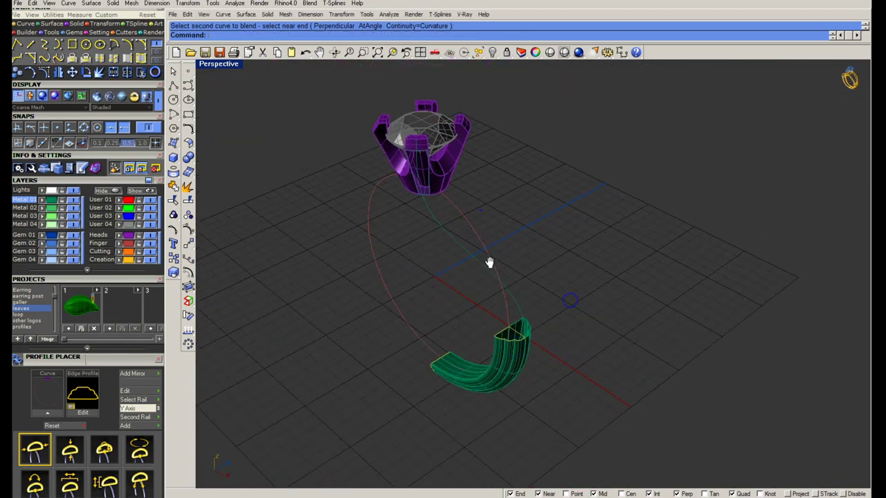
pyautogui.scroll(3, 450, 222)
# Step: Add a second head-to-shank blend curve, select both, and restore the four views
pyautogui.press('Return')
pyautogui.click(424, 194)
pyautogui.scroll(-3, 433, 214)
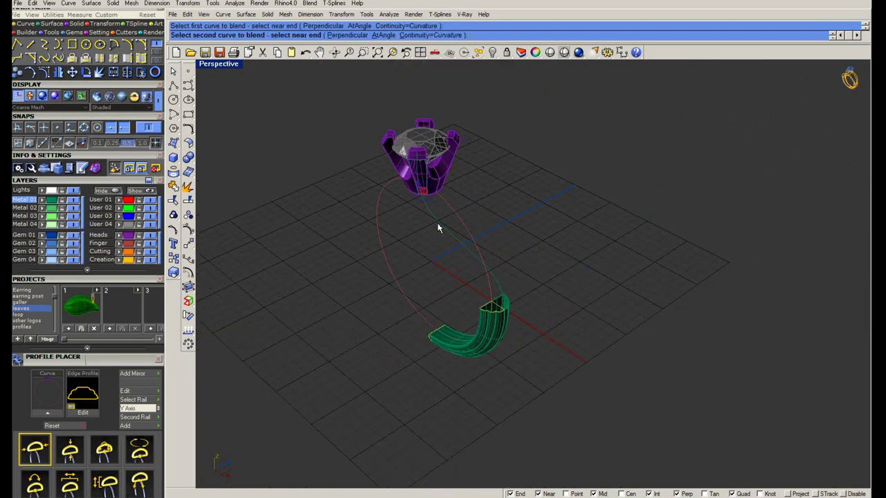
pyautogui.scroll(3, 470, 298)
pyautogui.scroll(2, 459, 296)
pyautogui.click(458, 295)
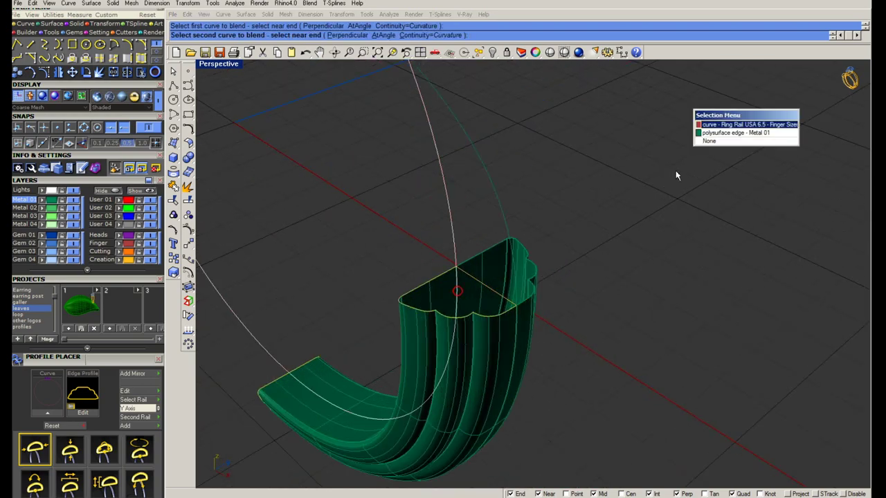
pyautogui.press('Return')
pyautogui.scroll(-3, 512, 291)
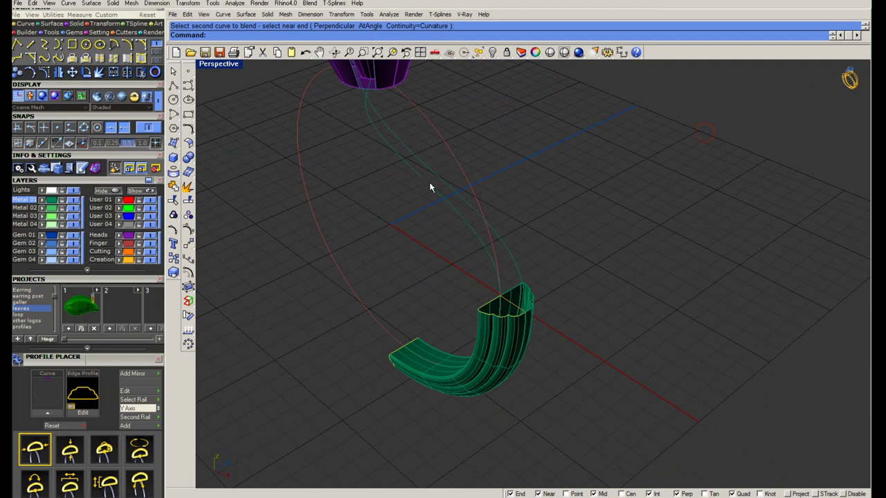
pyautogui.moveTo(440, 164); pyautogui.dragTo(236, 89)
pyautogui.doubleClick(218, 64)
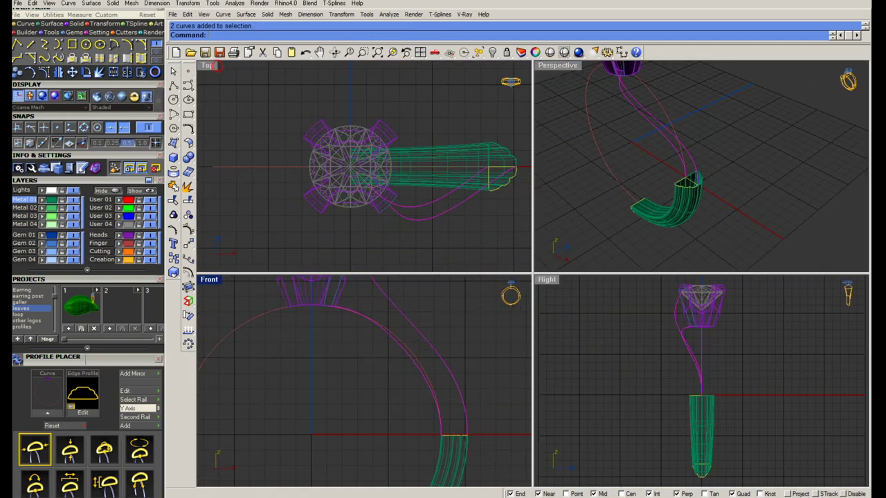
# Step: In a maximized Front view, show the blend curves' control points and drag them to reshape
pyautogui.doubleClick(216, 280)
pyautogui.click(188, 230)
pyautogui.scroll(3, 488, 335)
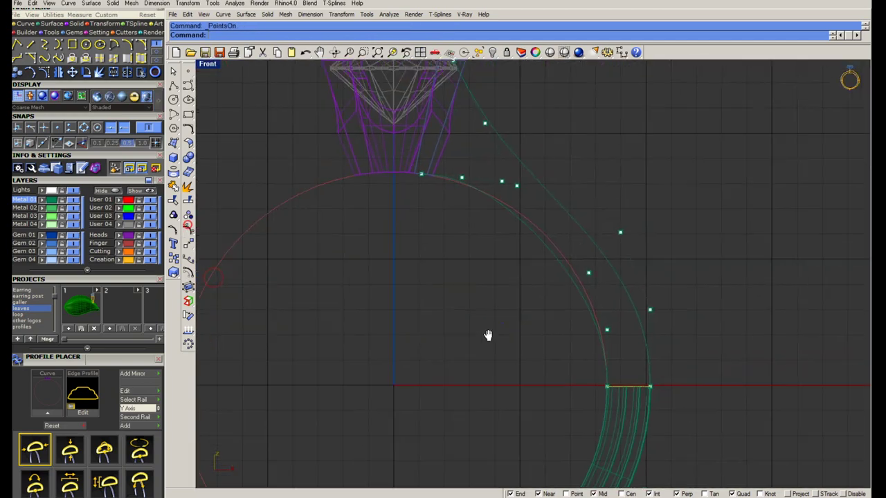
pyautogui.scroll(2, 480, 221)
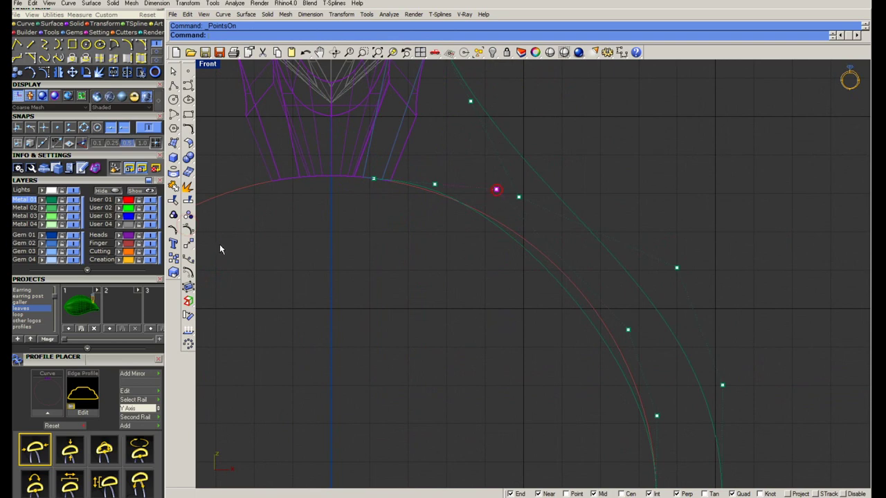
pyautogui.click(188, 249)
pyautogui.click(462, 367)
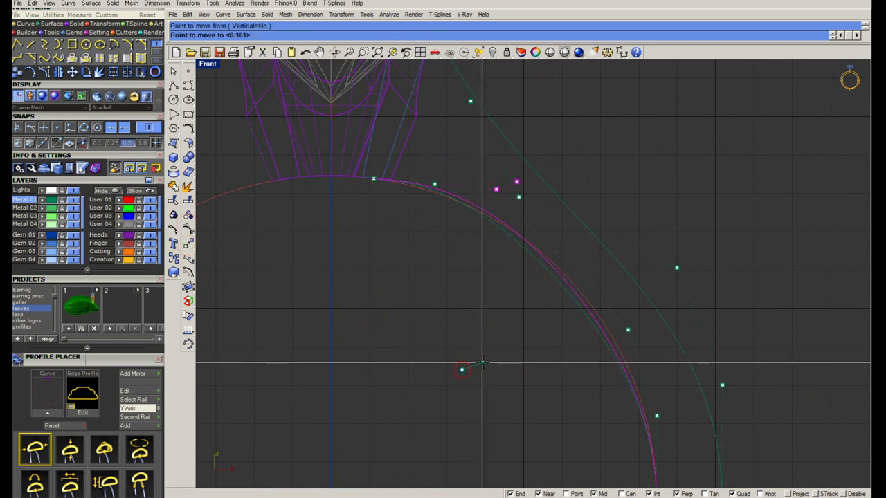
pyautogui.click(482, 362)
pyautogui.moveTo(627, 330); pyautogui.dragTo(641, 323)
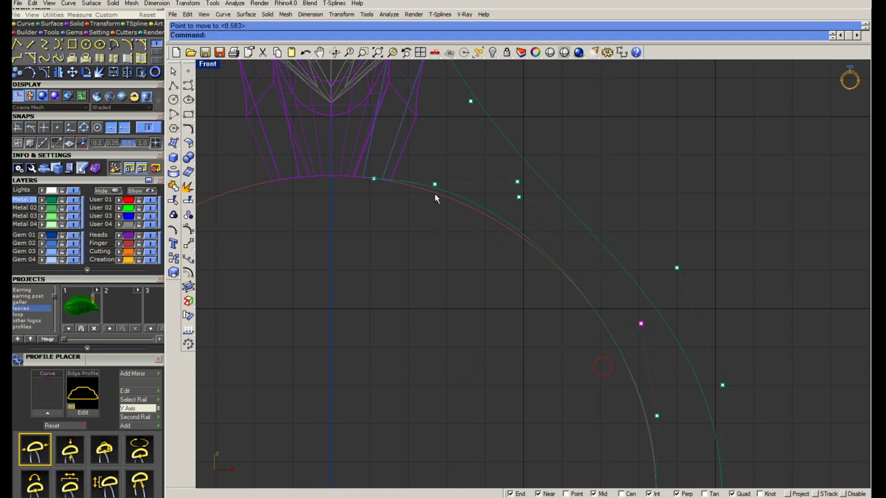
pyautogui.moveTo(451, 235); pyautogui.dragTo(448, 241)
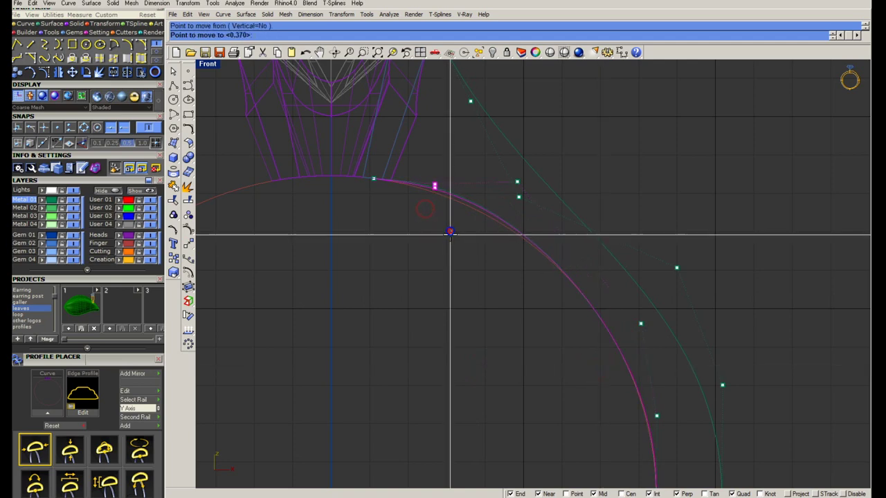
pyautogui.scroll(2, 514, 206)
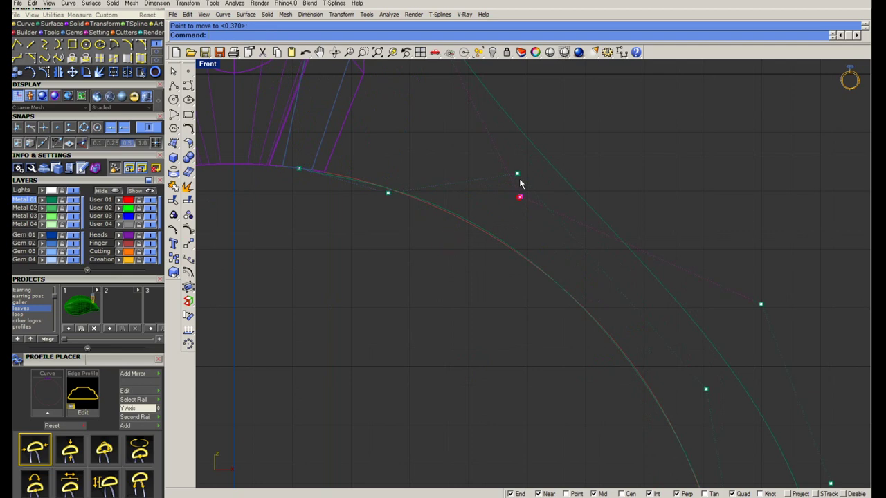
pyautogui.moveTo(611, 158); pyautogui.dragTo(611, 163)
# Step: Move the control points near the head so the blend curves arc down smoothly
pyautogui.scroll(1, 389, 213)
pyautogui.click(405, 189)
pyautogui.click(409, 162)
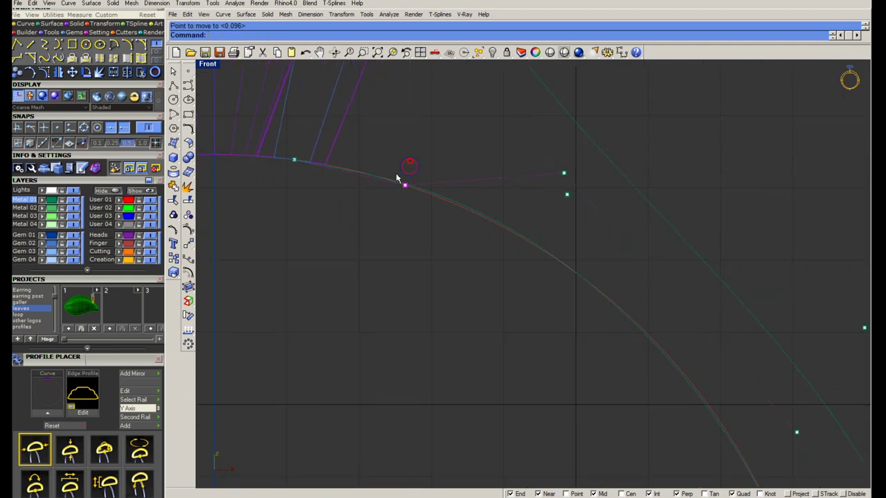
pyautogui.scroll(-1, 417, 208)
pyautogui.click(417, 207)
pyautogui.click(417, 209)
pyautogui.scroll(-1, 573, 346)
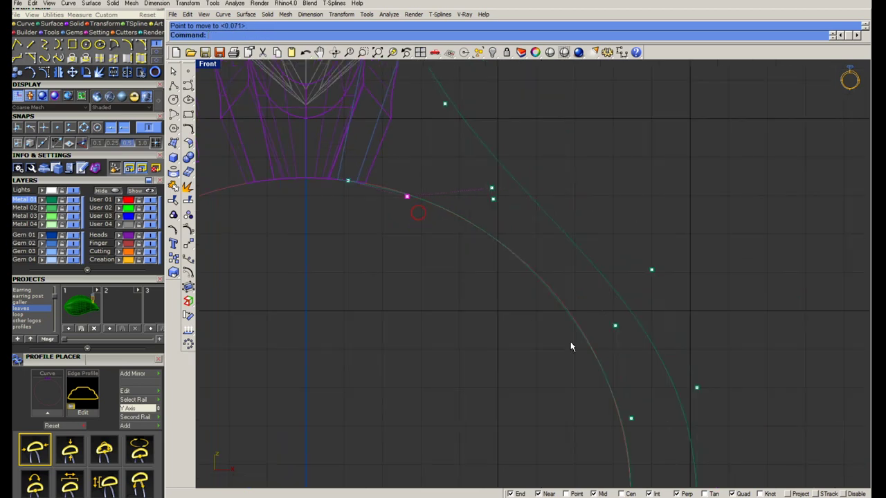
pyautogui.moveTo(567, 367); pyautogui.dragTo(642, 316)
pyautogui.rightClick(715, 235)
pyautogui.click(715, 233)
pyautogui.click(718, 233)
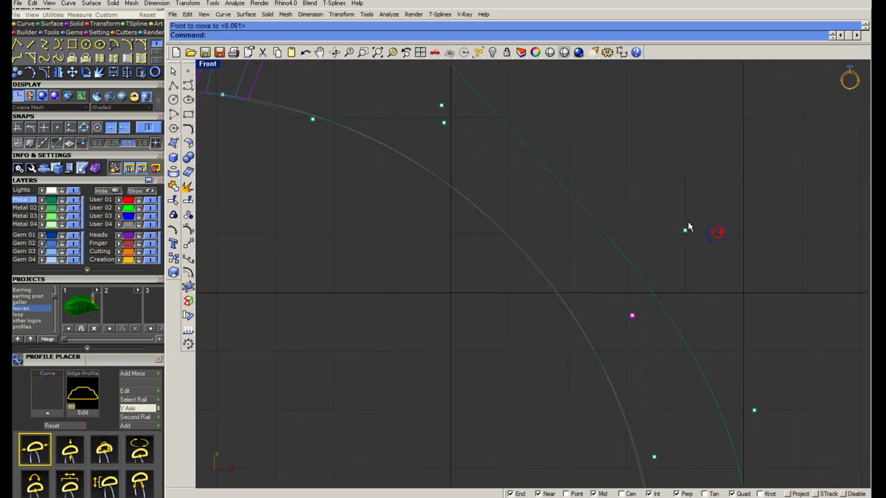
# Step: Move the outer curve's control points so it flows smoothly into the shank
pyautogui.moveTo(445, 127); pyautogui.dragTo(422, 234, button='right')
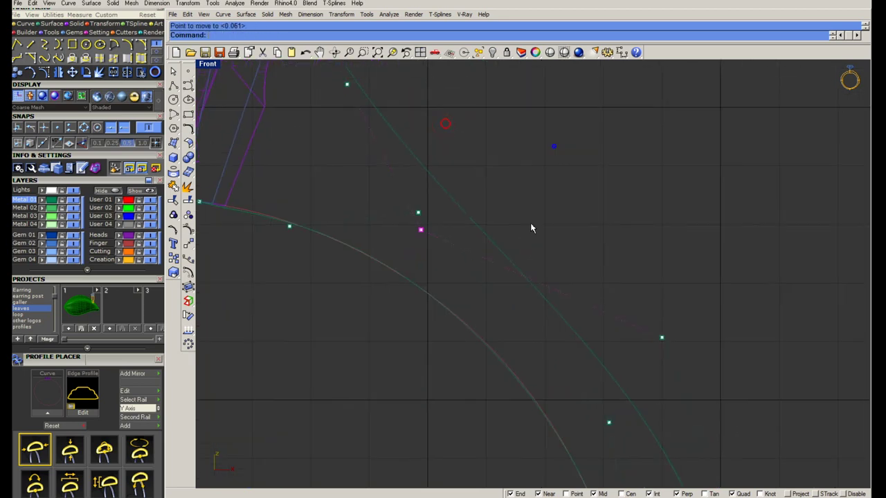
pyautogui.rightClick(530, 227)
pyautogui.click(532, 220)
pyautogui.click(560, 192)
pyautogui.scroll(-2, 547, 202)
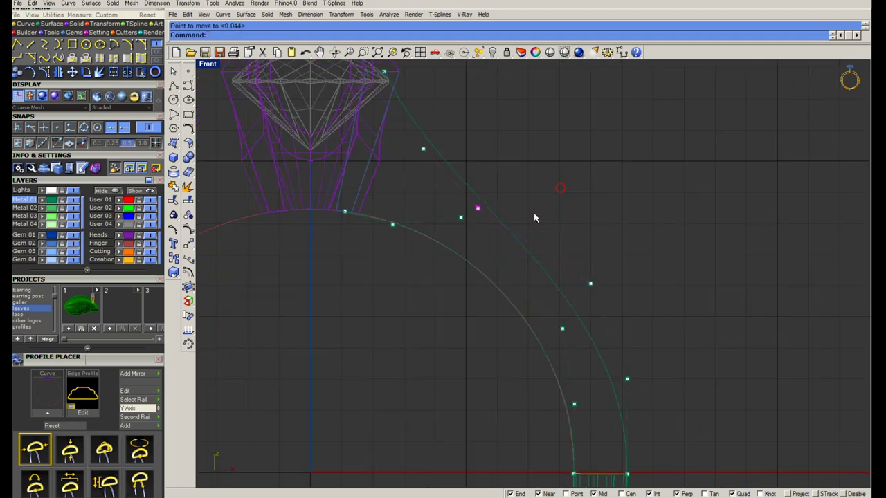
pyautogui.rightClick(533, 213)
pyautogui.click(533, 213)
pyautogui.click(498, 194)
pyautogui.click(560, 197)
pyautogui.click(590, 283)
pyautogui.rightClick(625, 294)
pyautogui.click(628, 286)
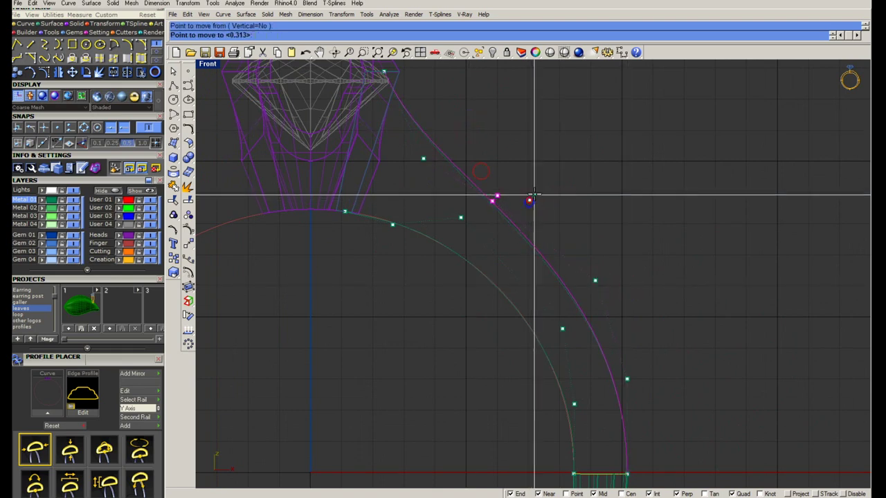
pyautogui.click(536, 195)
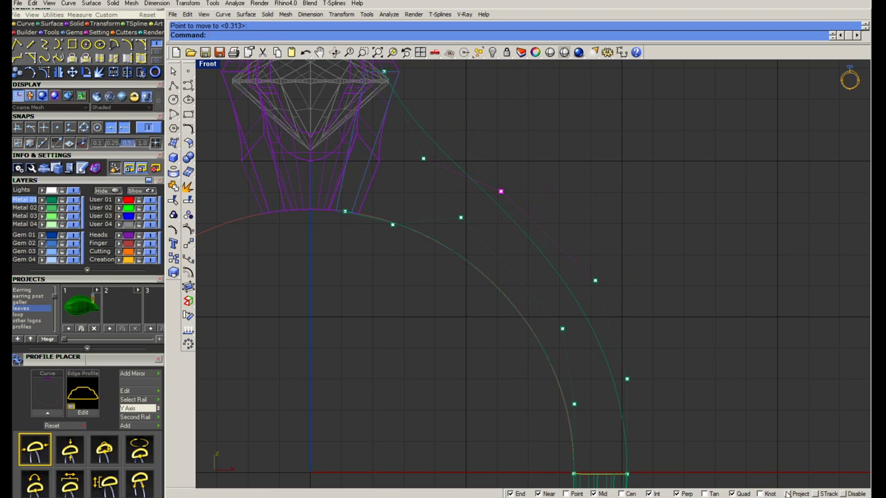
# Step: Return to the four-view layout and maximize the Perspective view
pyautogui.scroll(-3, 525, 222)
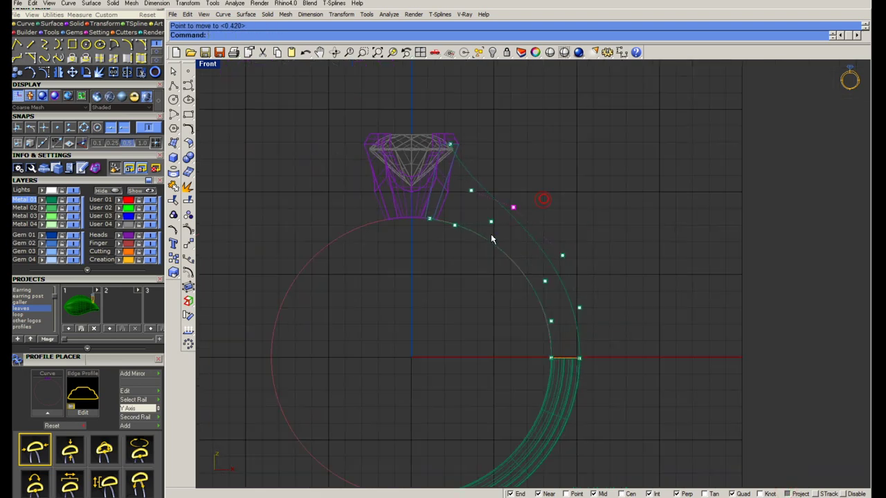
pyautogui.doubleClick(217, 65)
pyautogui.doubleClick(545, 64)
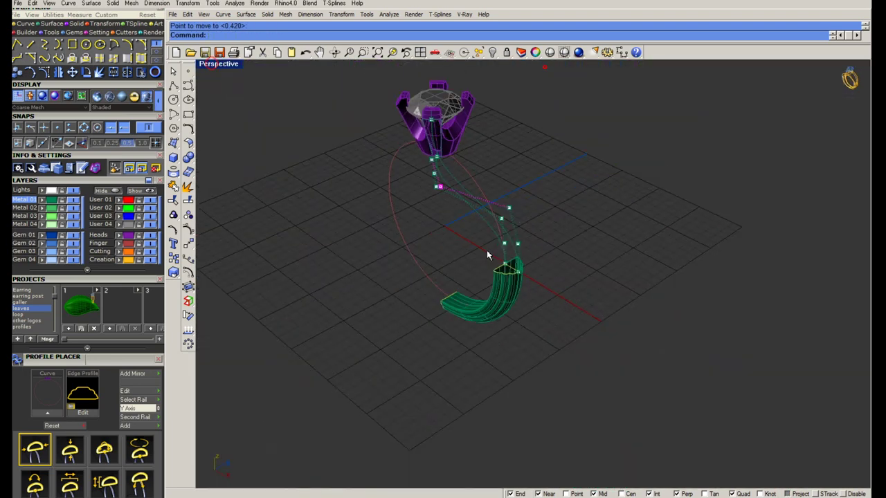
pyautogui.scroll(2, 476, 250)
pyautogui.hotkey('ctrl', 's')
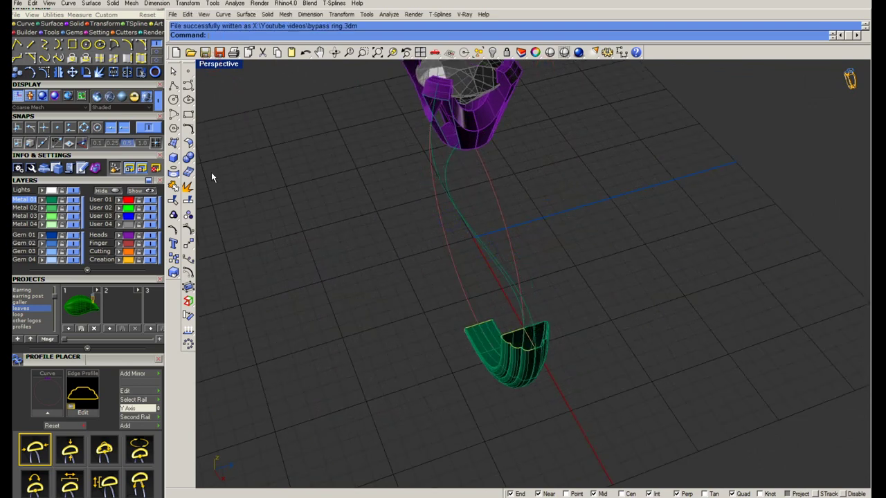
pyautogui.moveTo(445, 213); pyautogui.dragTo(480, 224, button='right')
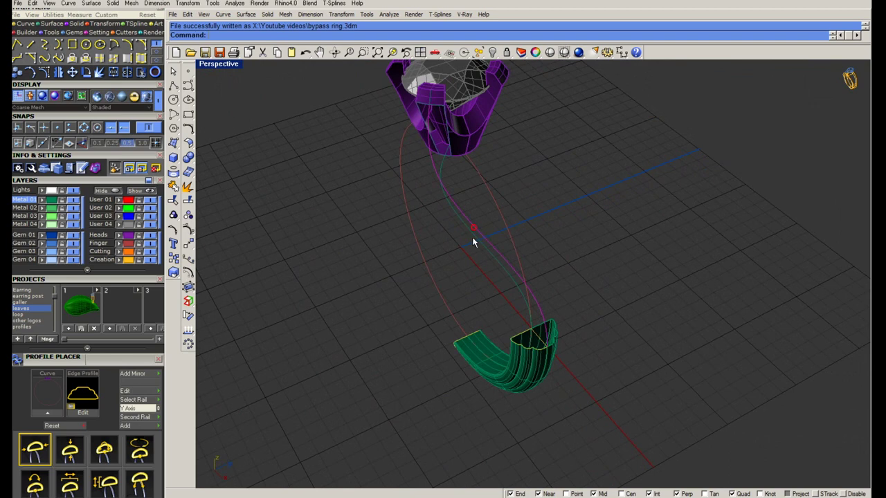
pyautogui.middleClick(473, 240)
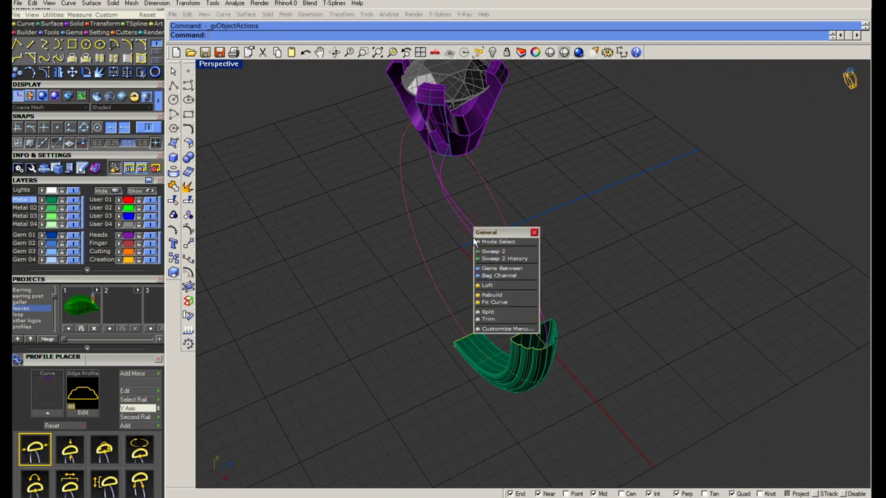
pyautogui.click(492, 251)
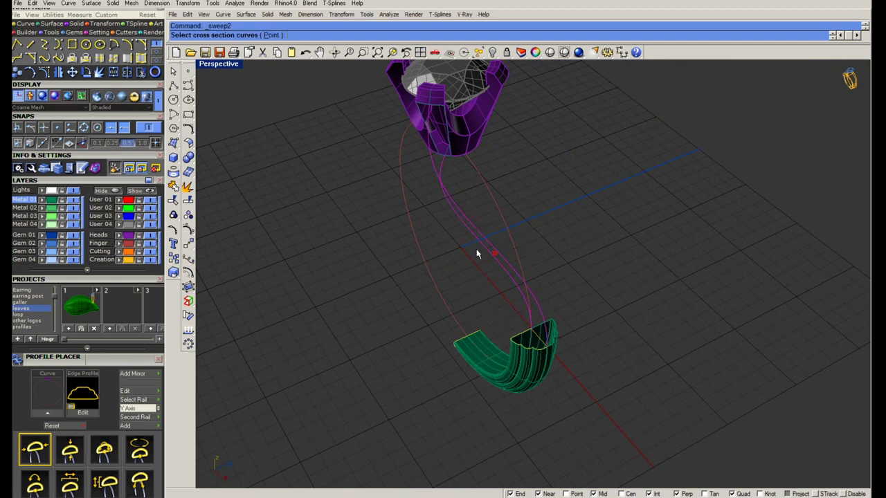
pyautogui.scroll(2, 446, 166)
pyautogui.click(448, 153)
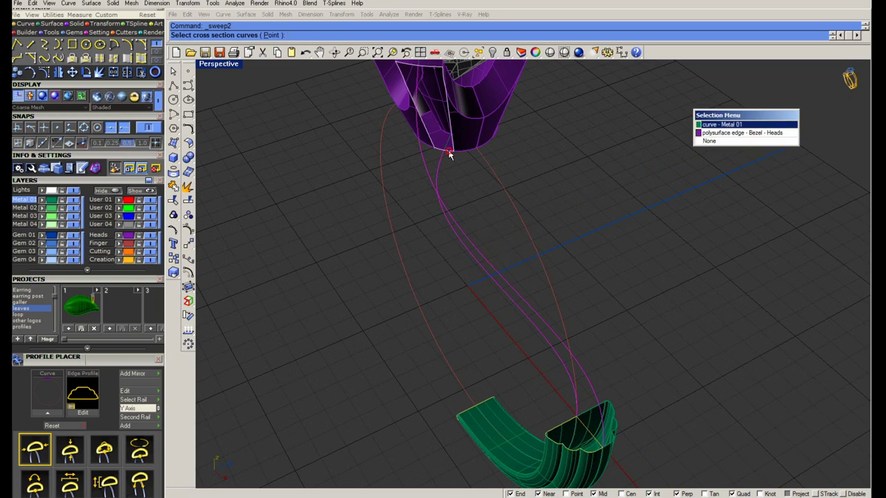
pyautogui.click(583, 428)
pyautogui.press('Return')
pyautogui.scroll(2, 559, 354)
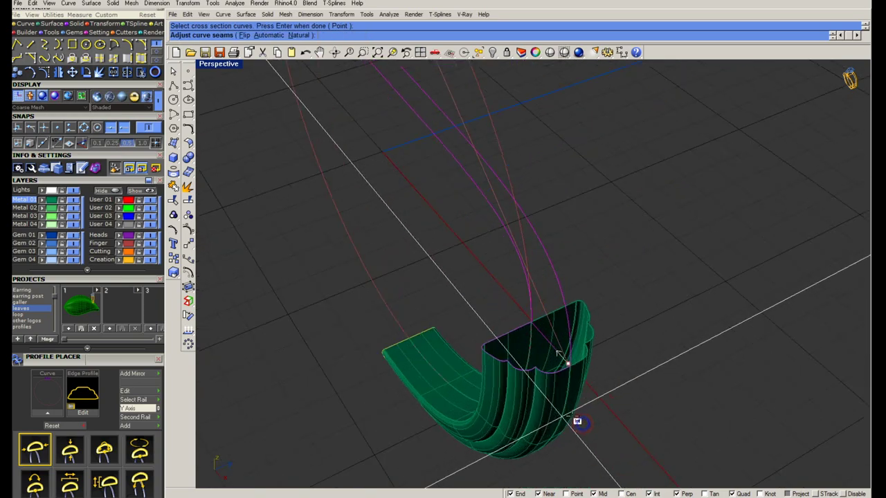
pyautogui.scroll(-3, 557, 354)
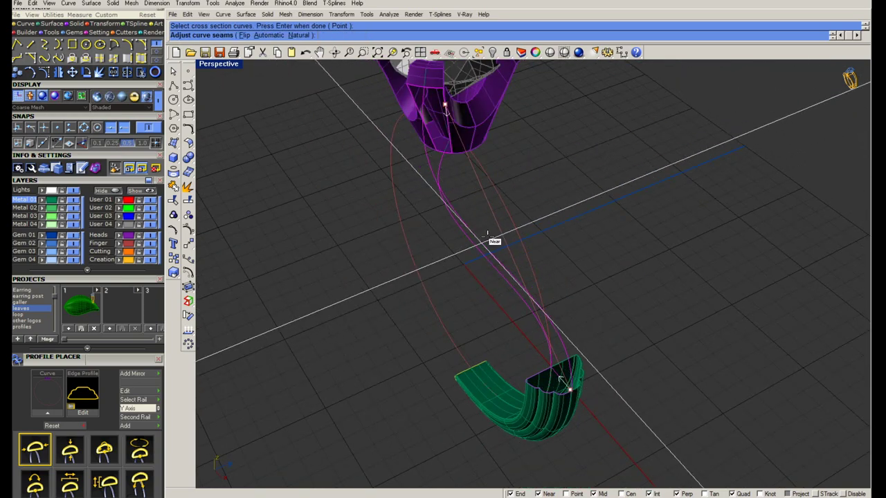
pyautogui.scroll(2, 567, 400)
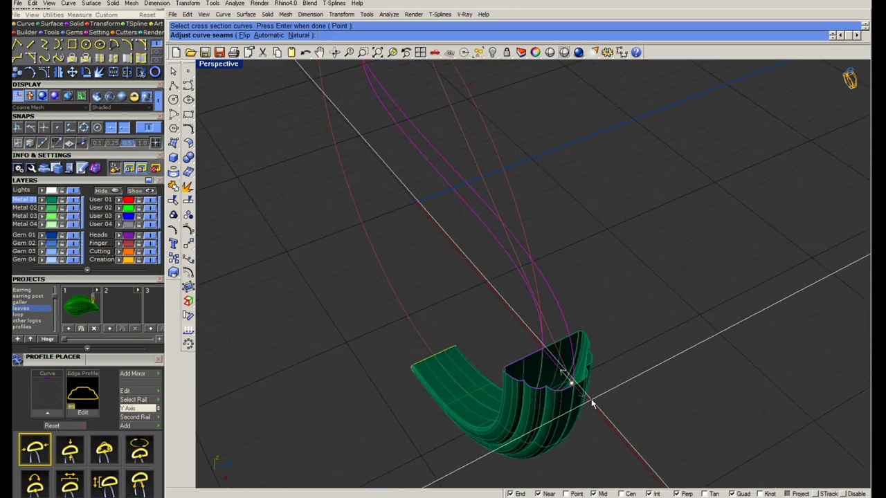
pyautogui.click(560, 371)
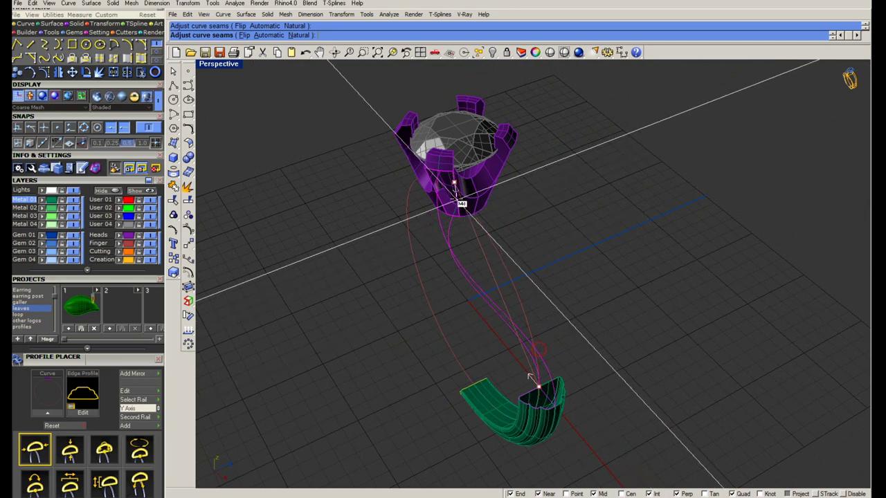
pyautogui.rightClick(623, 298)
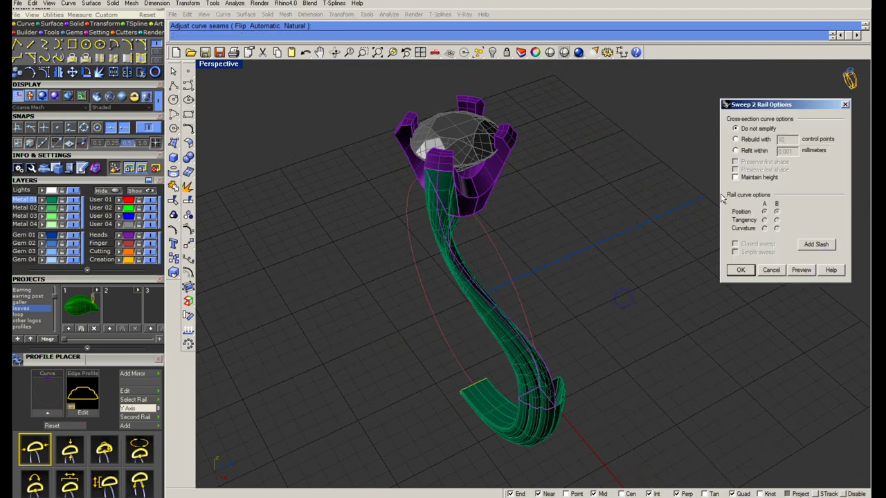
pyautogui.moveTo(541, 278)
pyautogui.mouseDown(button='right')
pyautogui.moveTo(600, 212)
pyautogui.moveTo(567, 239)
pyautogui.moveTo(523, 251)
pyautogui.moveTo(652, 262)
pyautogui.mouseUp(button='right')
pyautogui.click(792, 275)
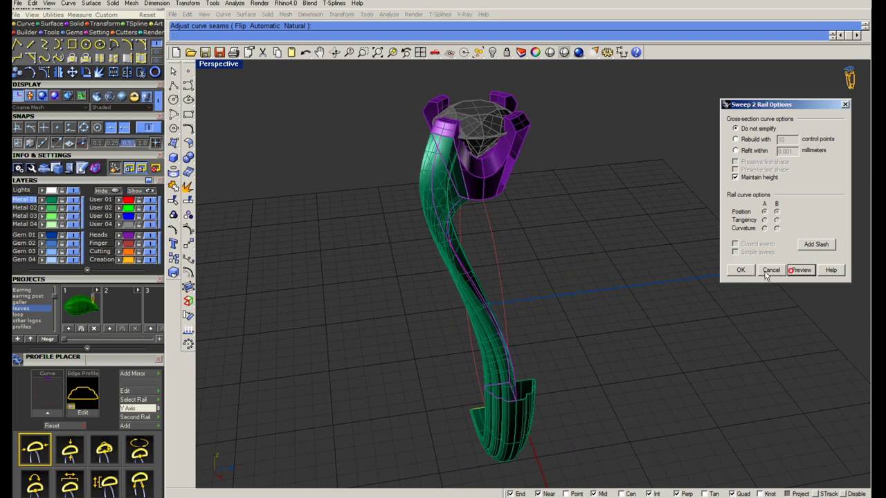
pyautogui.moveTo(573, 289)
pyautogui.mouseDown(button='right')
pyautogui.moveTo(603, 288)
pyautogui.moveTo(505, 275)
pyautogui.mouseUp(button='right')
pyautogui.press('Return')
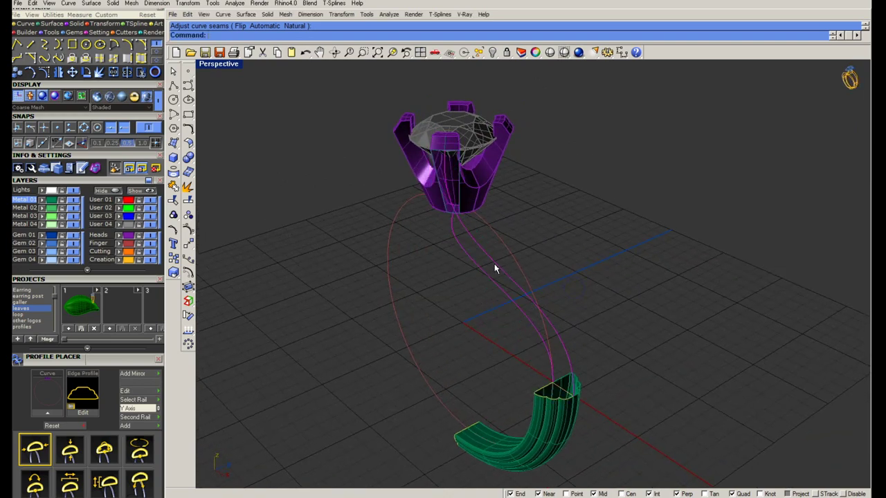
# Step: Repeat Sweep2, picking both rails and the shank end profile as cross-section
pyautogui.rightClick(494, 268)
pyautogui.scroll(2, 462, 197)
pyautogui.click(459, 209)
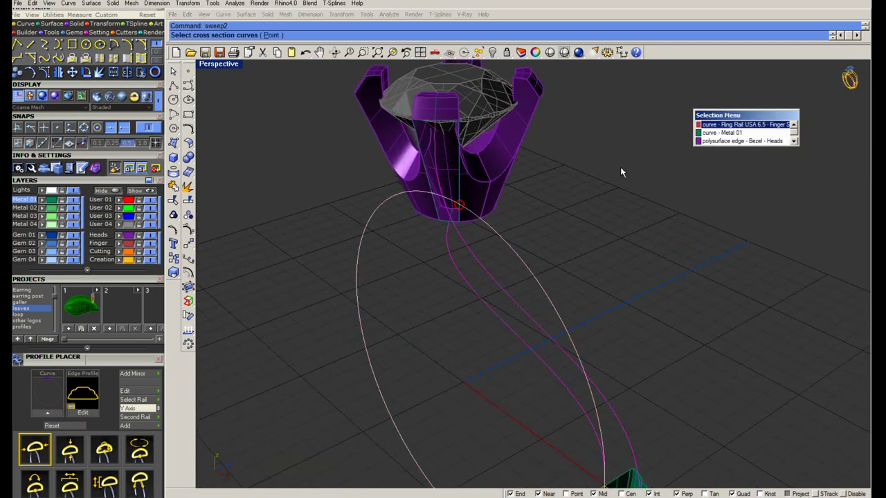
pyautogui.click(733, 132)
pyautogui.scroll(-5, 499, 229)
pyautogui.moveTo(499, 229); pyautogui.dragTo(564, 322, button='right')
pyautogui.scroll(5, 563, 323)
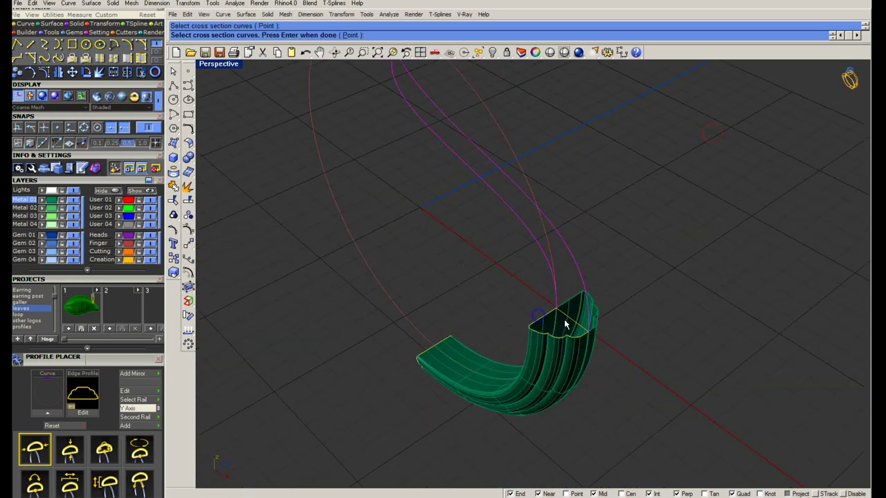
pyautogui.click(563, 323)
pyautogui.press('Return')
# Step: Align the seam, enable Maintain height, preview and create the sweep into the prong head
pyautogui.scroll(-3, 536, 360)
pyautogui.moveTo(536, 359); pyautogui.dragTo(557, 409, button='right')
pyautogui.scroll(4, 482, 200)
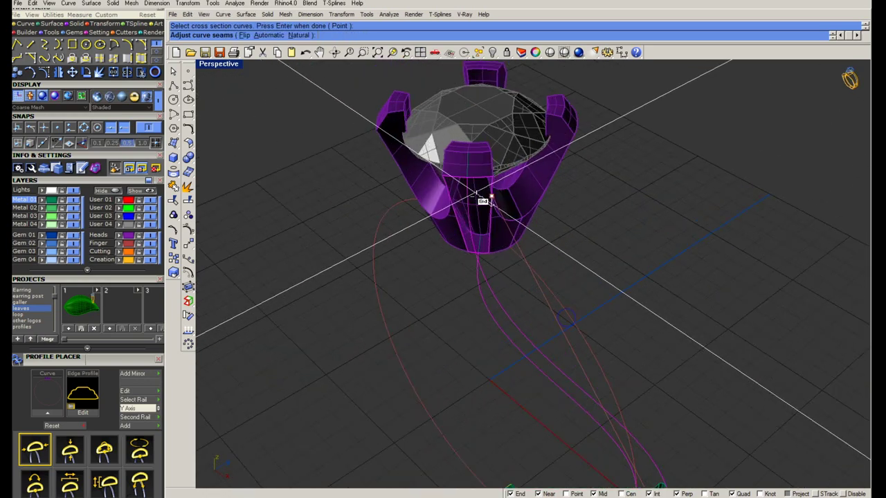
pyautogui.scroll(-3, 482, 200)
pyautogui.scroll(4, 503, 279)
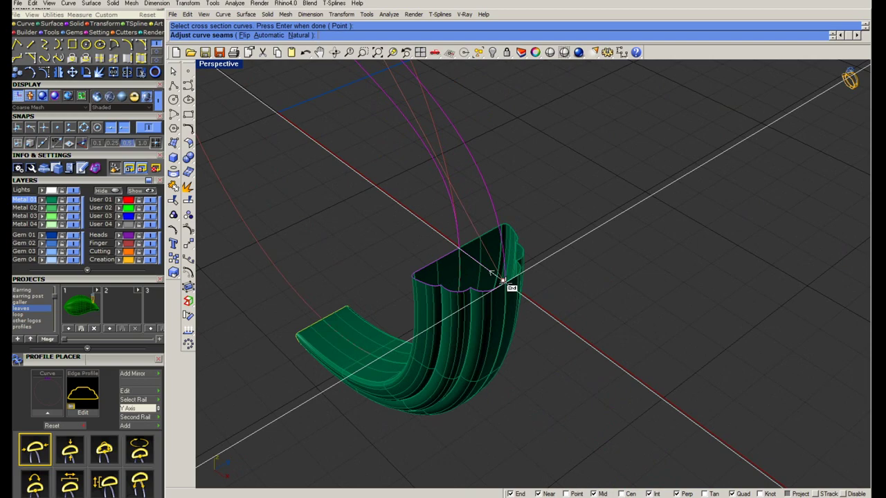
pyautogui.scroll(4, 503, 279)
pyautogui.moveTo(468, 213); pyautogui.dragTo(478, 220)
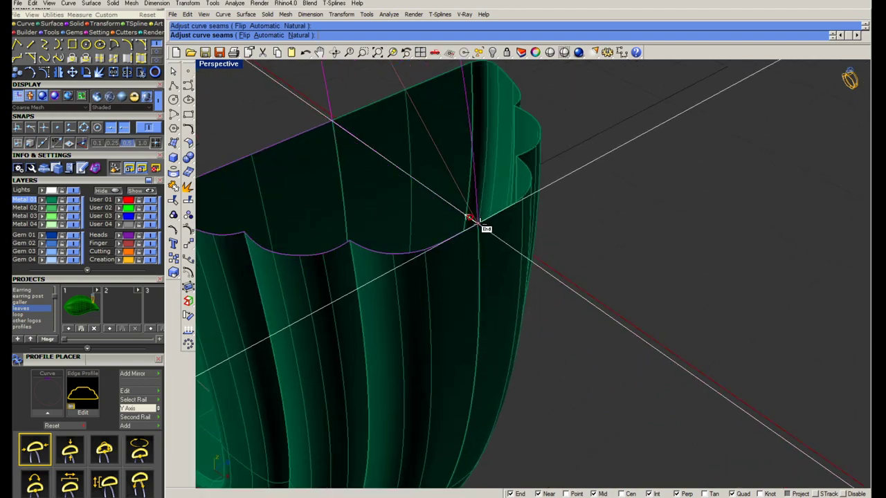
pyautogui.scroll(-3, 477, 220)
pyautogui.scroll(-2, 629, 366)
pyautogui.rightClick(671, 352)
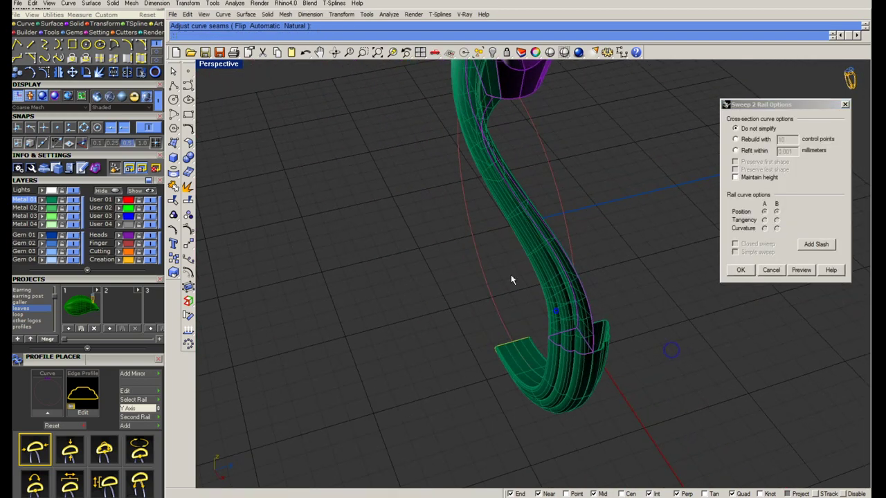
pyautogui.moveTo(511, 279); pyautogui.dragTo(488, 339, button='right')
pyautogui.click(741, 177)
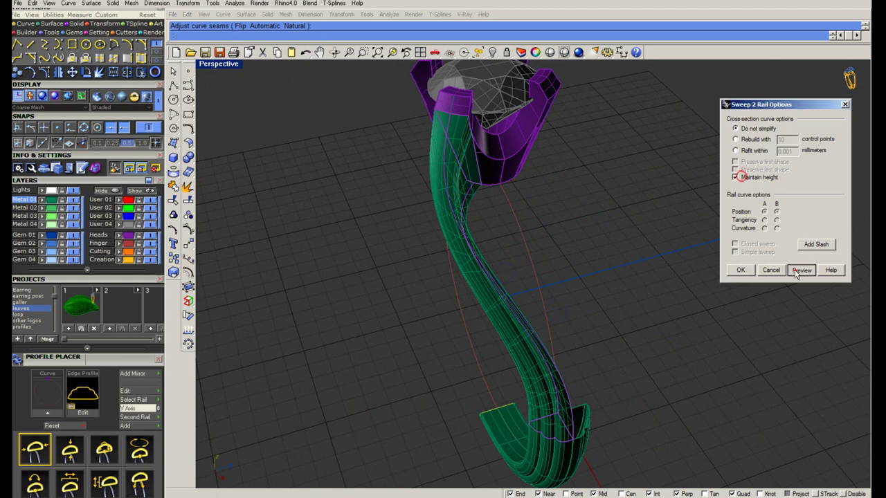
pyautogui.click(801, 269)
pyautogui.moveTo(619, 237)
pyautogui.mouseDown(button='right')
pyautogui.moveTo(644, 238)
pyautogui.moveTo(642, 247)
pyautogui.moveTo(475, 301)
pyautogui.mouseUp(button='right')
pyautogui.click(743, 269)
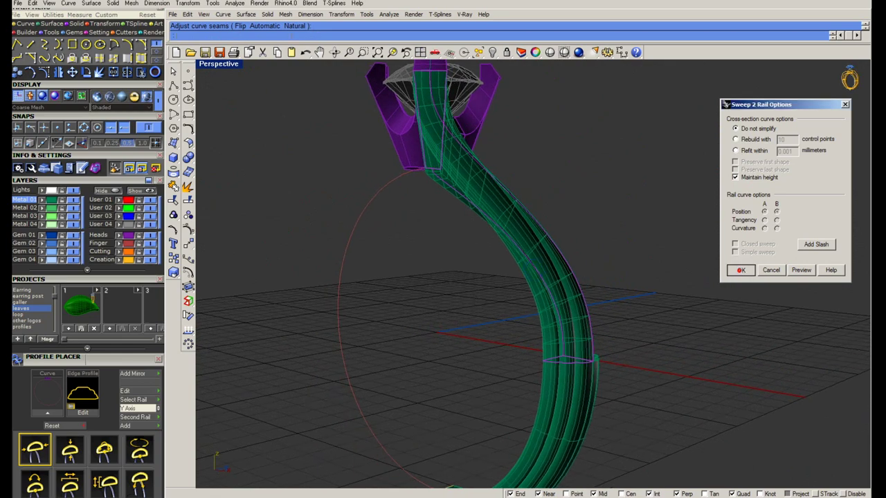
# Step: Check the ring shaded, then mirror the shank across a plane starting at 0,0,0
pyautogui.click(550, 52)
pyautogui.moveTo(563, 273)
pyautogui.mouseDown(button='right')
pyautogui.moveTo(466, 312)
pyautogui.moveTo(452, 302)
pyautogui.moveTo(469, 272)
pyautogui.moveTo(469, 251)
pyautogui.moveTo(599, 365)
pyautogui.moveTo(468, 301)
pyautogui.moveTo(516, 316)
pyautogui.moveTo(520, 401)
pyautogui.mouseUp(button='right')
pyautogui.press('Escape')
pyautogui.write('0')
pyautogui.press('Return')
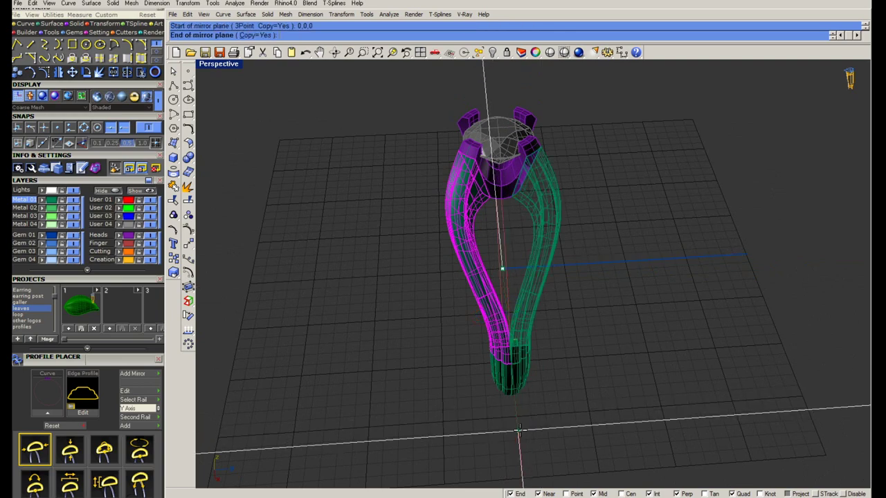
pyautogui.click(530, 316)
pyautogui.moveTo(537, 293)
pyautogui.mouseDown(button='right')
pyautogui.moveTo(689, 339)
pyautogui.moveTo(643, 311)
pyautogui.moveTo(569, 341)
pyautogui.moveTo(573, 348)
pyautogui.mouseUp(button='right')
# Step: Mirror the green shank half again to complete the ring
pyautogui.click(569, 342)
pyautogui.press('Return')
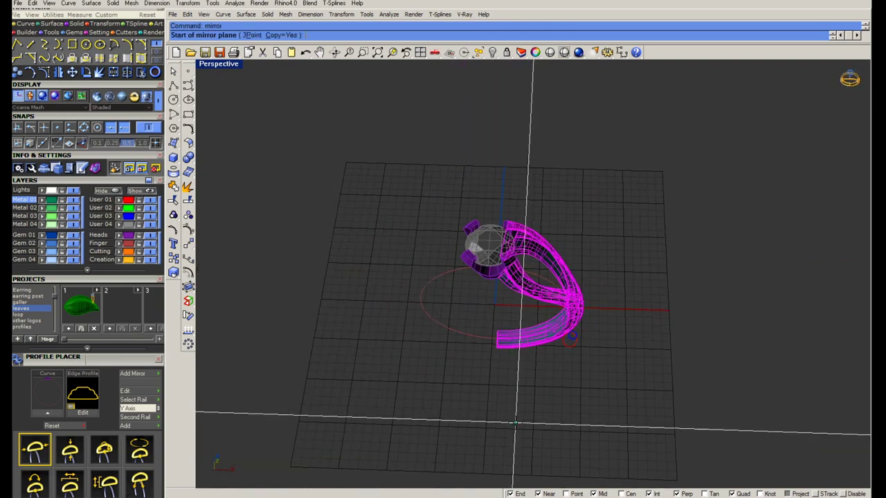
pyautogui.click(514, 422)
pyautogui.click(525, 138)
# Step: Inspect the full ring shaded in four viewports, then maximize the Perspective view
pyautogui.click(549, 52)
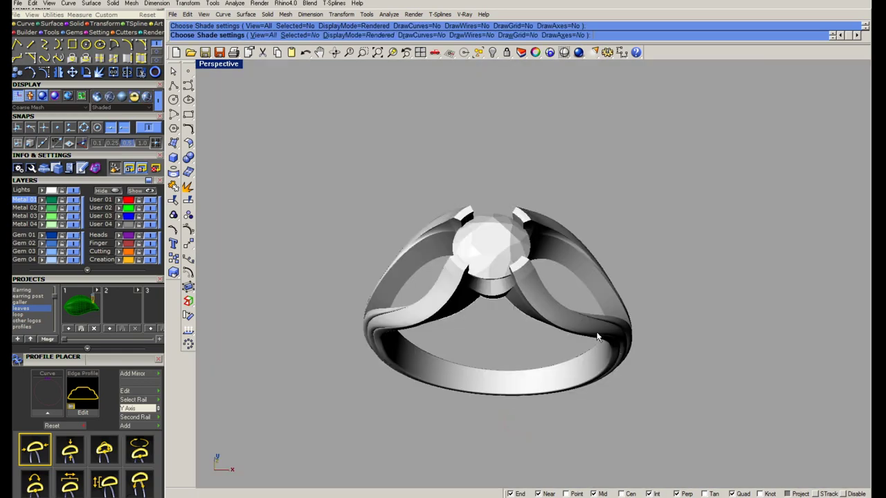
pyautogui.moveTo(597, 338)
pyautogui.mouseDown(button='right')
pyautogui.moveTo(525, 239)
pyautogui.moveTo(520, 301)
pyautogui.moveTo(655, 174)
pyautogui.moveTo(710, 155)
pyautogui.moveTo(629, 267)
pyautogui.mouseUp(button='right')
pyautogui.press('Escape')
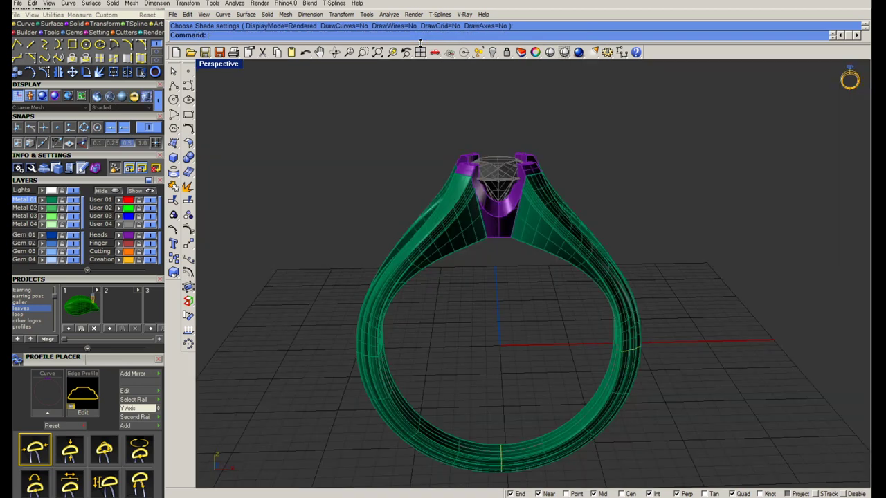
pyautogui.click(420, 51)
pyautogui.rightClick(549, 52)
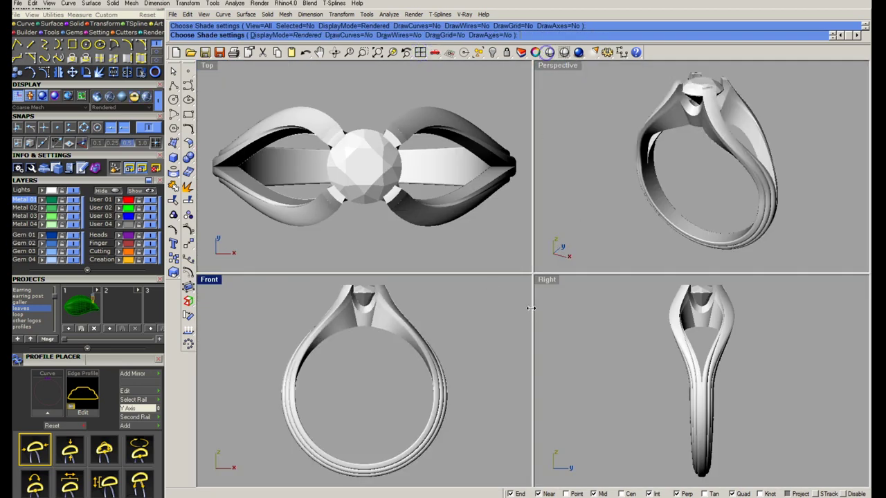
pyautogui.doubleClick(552, 69)
pyautogui.press('Escape')
pyautogui.scroll(5, 550, 231)
pyautogui.scroll(1, 512, 221)
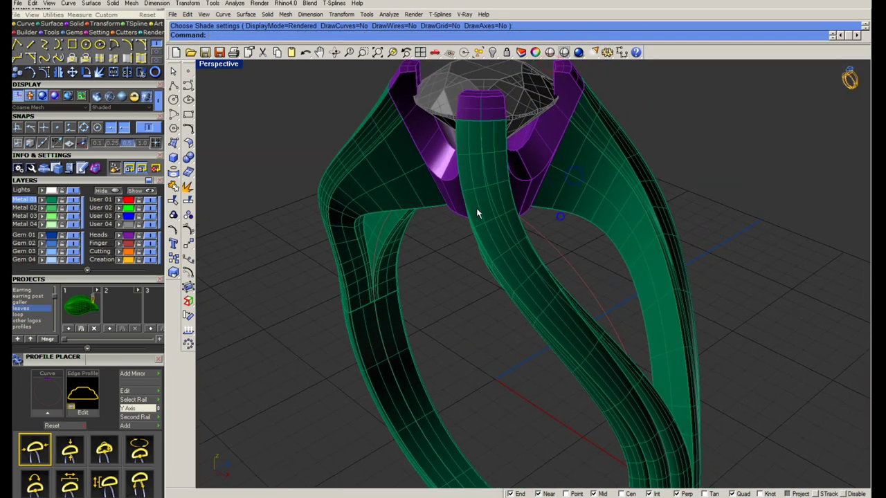
pyautogui.scroll(2, 470, 216)
# Step: Select all construction curves and hide them
pyautogui.click(478, 54)
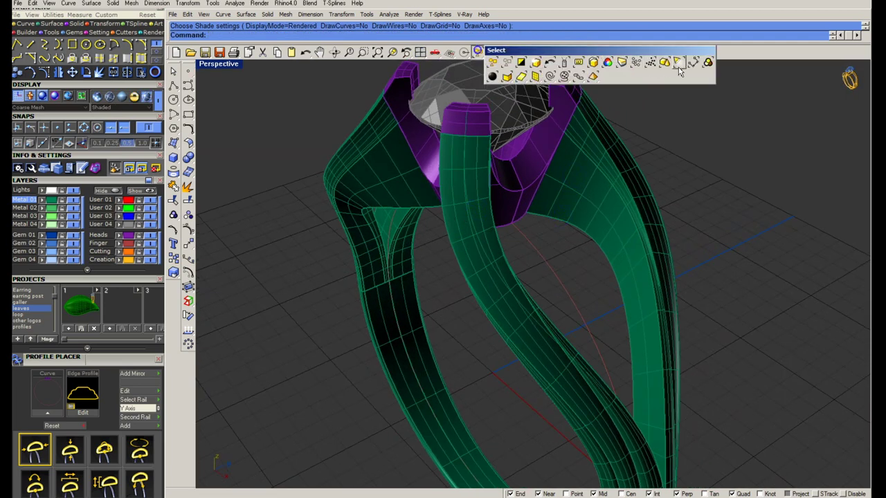
pyautogui.click(550, 76)
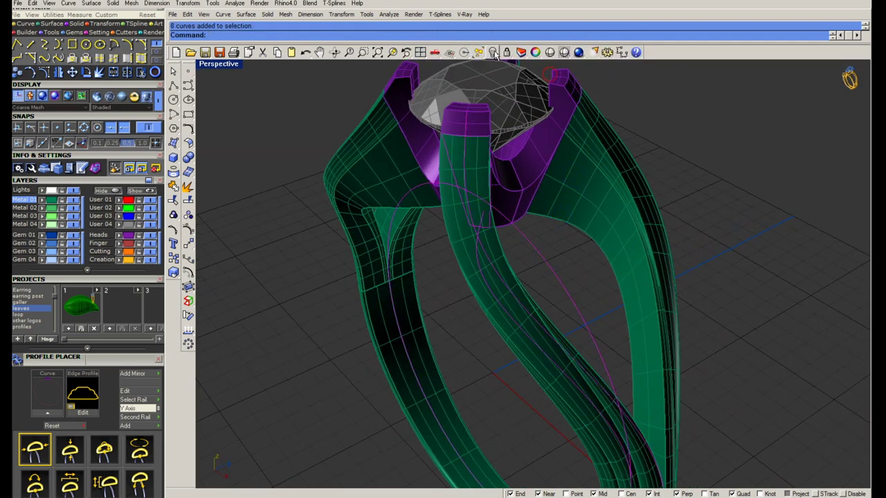
pyautogui.click(492, 53)
# Step: Extract a lengthwise isocurve along one green shank arm onto layer User 01
pyautogui.click(176, 175)
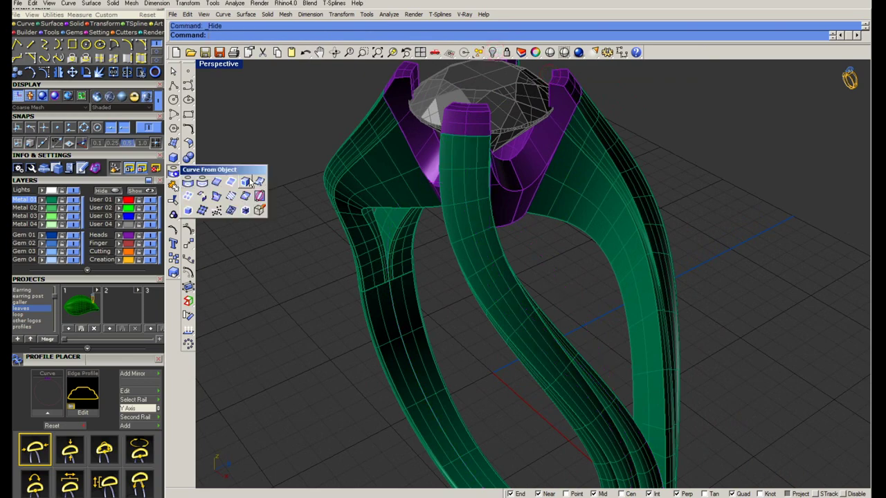
pyautogui.click(252, 183)
pyautogui.scroll(3, 498, 301)
pyautogui.write('t')
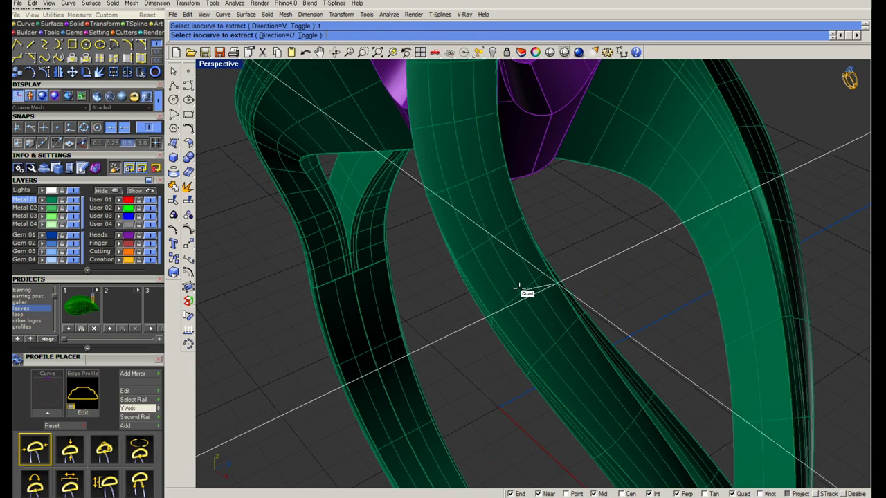
pyautogui.click(104, 200)
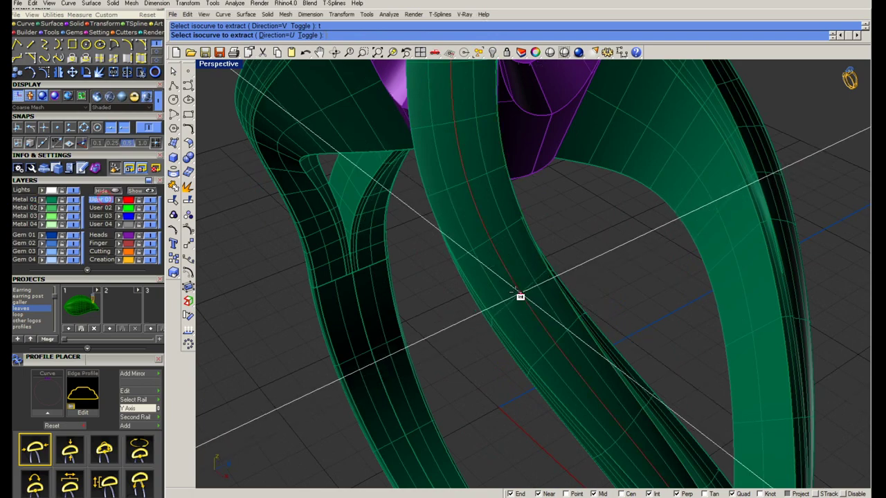
pyautogui.click(519, 296)
pyautogui.press('Return')
# Step: Orbit around the head and shank and bring up the RhinoGold General popup menu
pyautogui.scroll(-5, 453, 196)
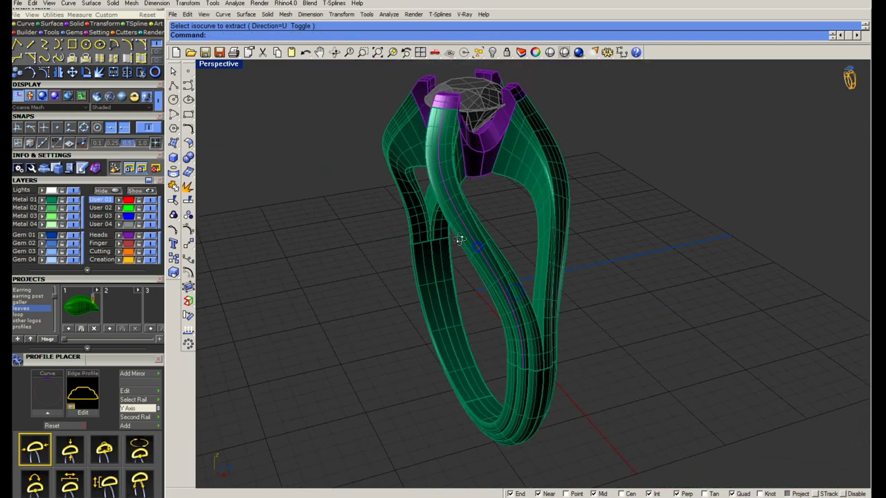
pyautogui.scroll(5, 458, 204)
pyautogui.moveTo(457, 204); pyautogui.dragTo(474, 238, button='right')
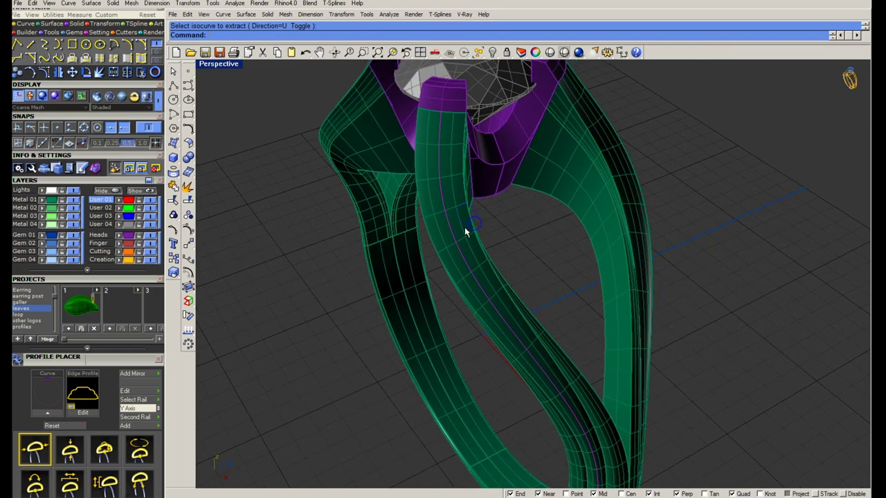
pyautogui.middleClick(464, 227)
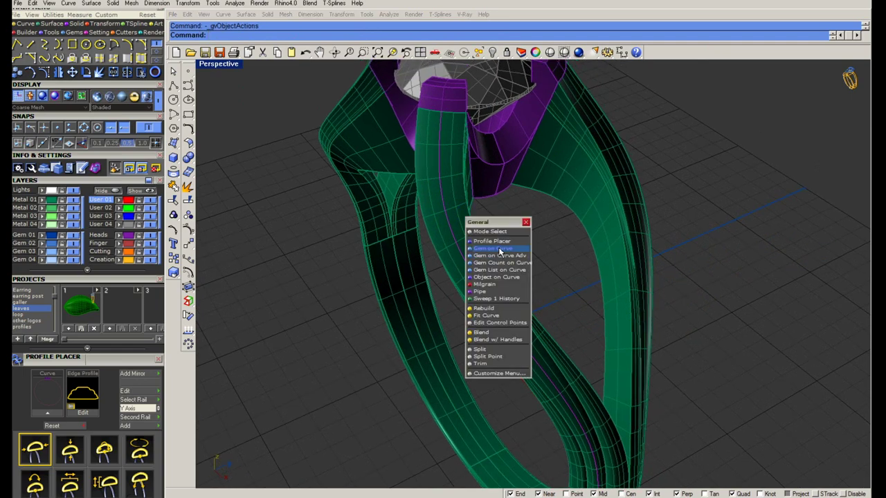
# Step: Start Gem on Curve with CuletDir=Object, TaperDiameter=Yes and TaperSpacing=No
pyautogui.click(497, 248)
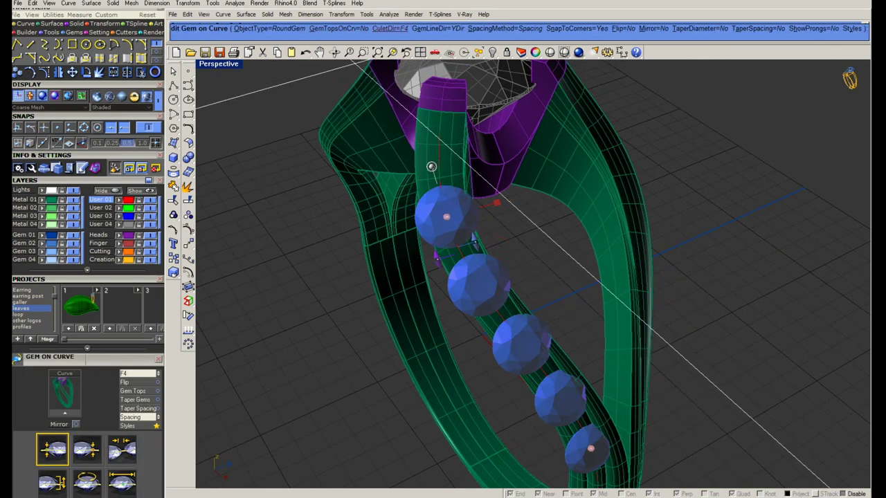
pyautogui.click(389, 28)
pyautogui.click(260, 25)
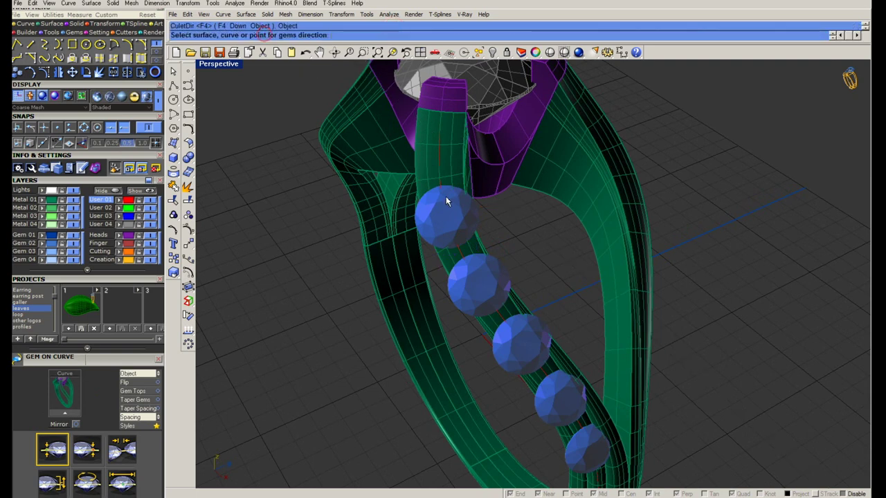
pyautogui.click(431, 166)
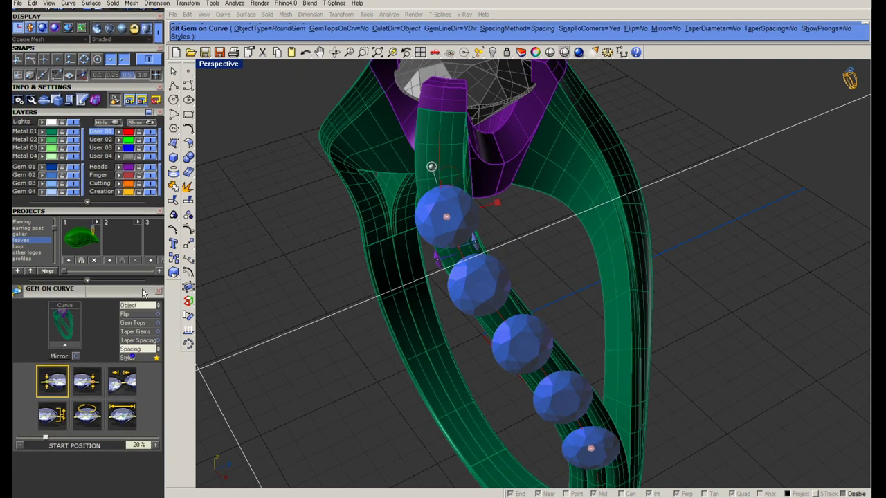
pyautogui.click(146, 332)
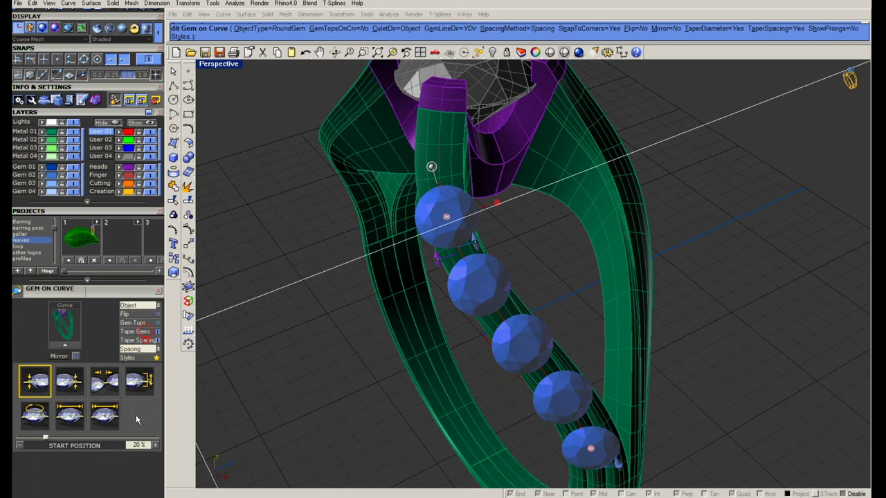
pyautogui.click(146, 341)
# Step: Set start gem size about 1.17 mm, Fixed spacing, and row start at 9.3%
pyautogui.click(114, 386)
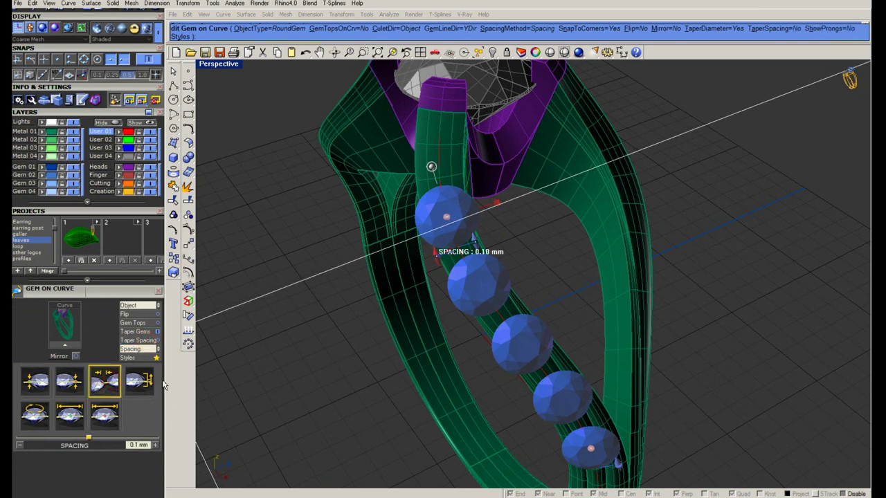
pyautogui.click(41, 386)
pyautogui.click(69, 415)
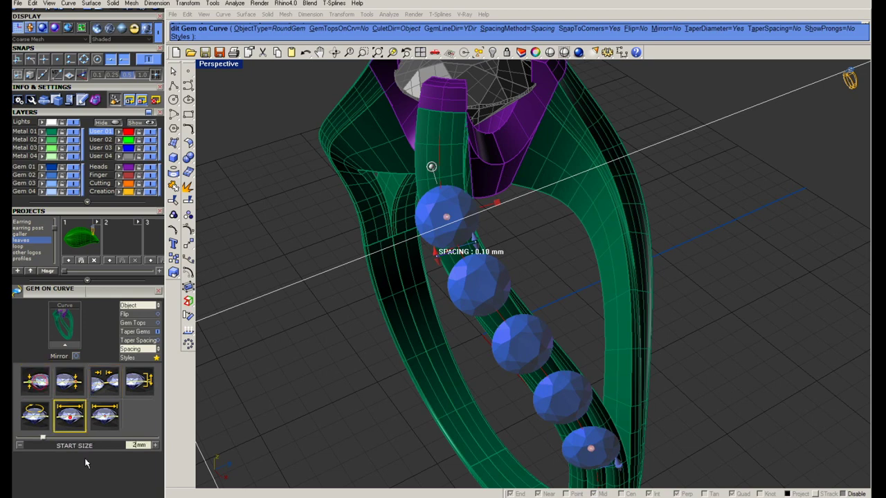
pyautogui.moveTo(43, 440); pyautogui.dragTo(32, 441)
pyautogui.click(35, 380)
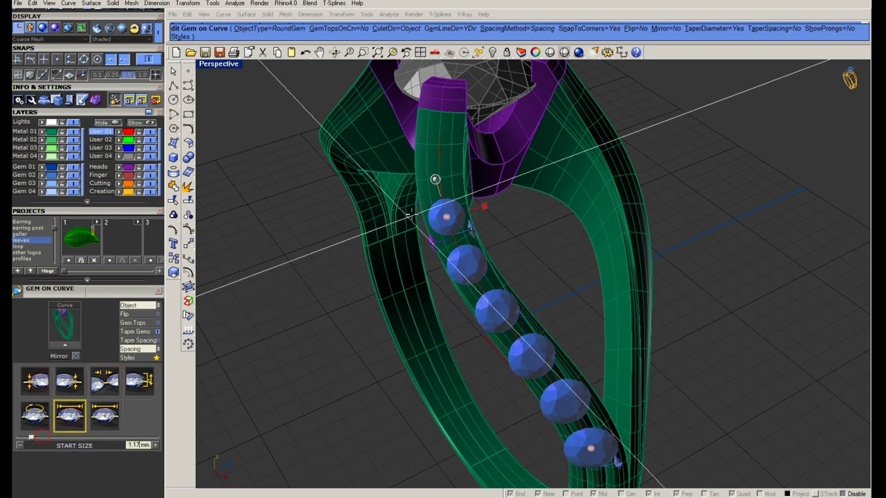
pyautogui.moveTo(445, 207)
pyautogui.mouseDown()
pyautogui.moveTo(443, 169)
pyautogui.moveTo(503, 12)
pyautogui.mouseUp()
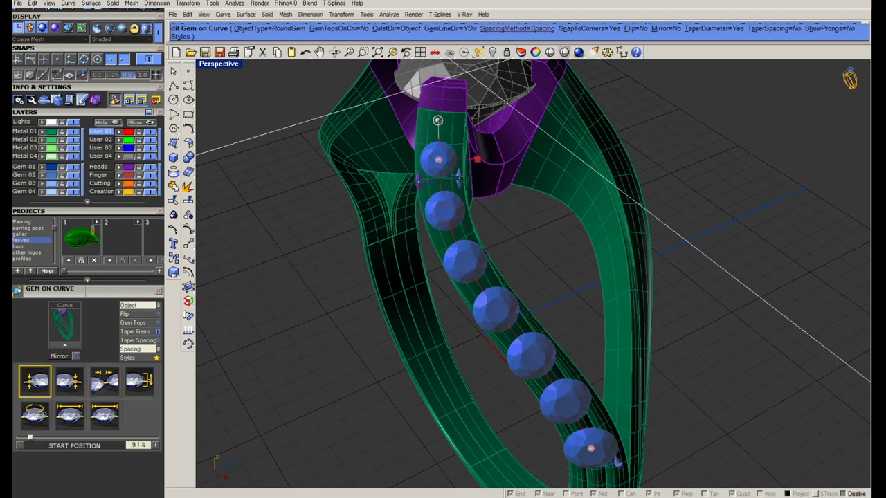
pyautogui.click(515, 28)
pyautogui.click(322, 35)
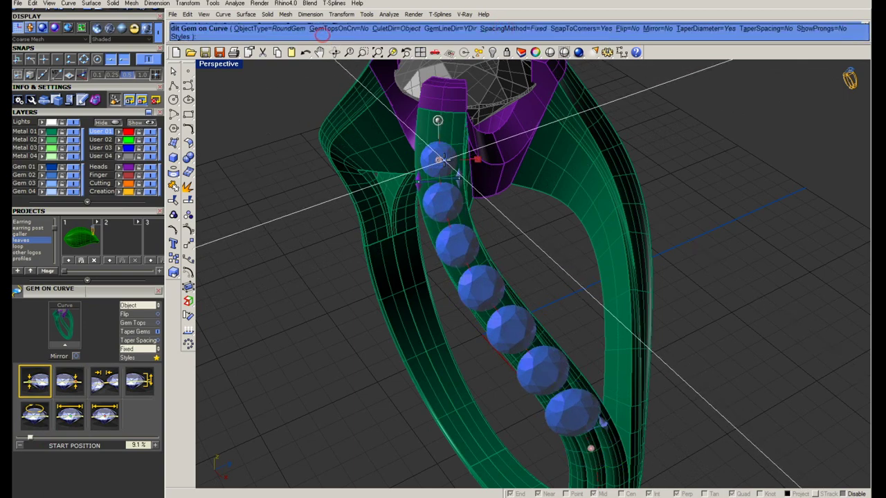
pyautogui.moveTo(439, 159); pyautogui.dragTo(439, 160)
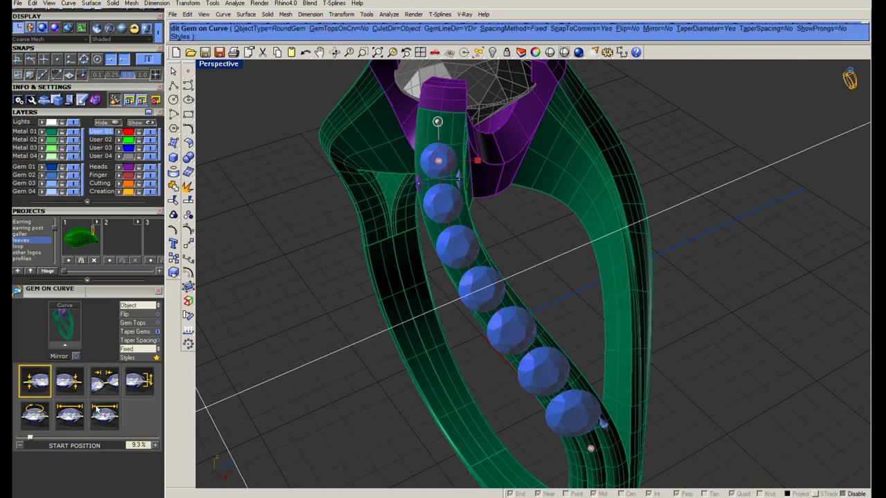
# Step: Set the end gem size, shrinking to 0.74 mm then raising to about 0.89 mm
pyautogui.click(99, 425)
pyautogui.moveTo(43, 439); pyautogui.dragTo(24, 439)
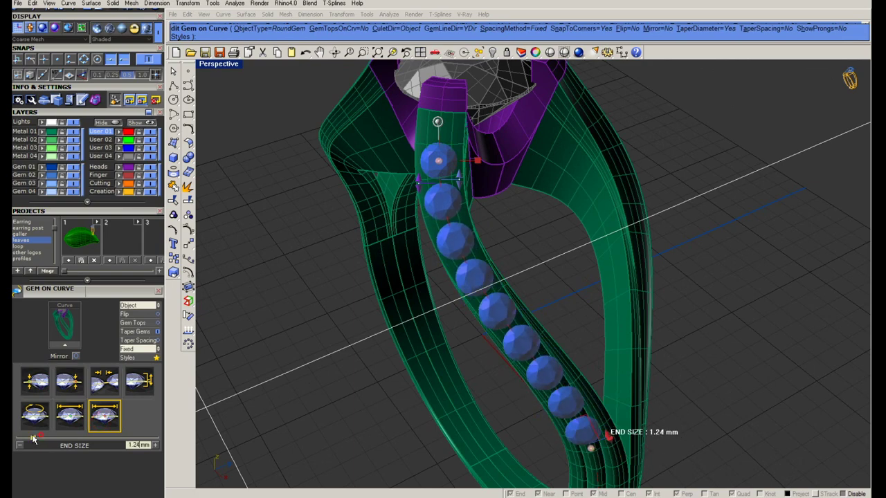
pyautogui.moveTo(498, 388)
pyautogui.mouseDown(button='right')
pyautogui.moveTo(427, 383)
pyautogui.moveTo(470, 380)
pyautogui.mouseUp(button='right')
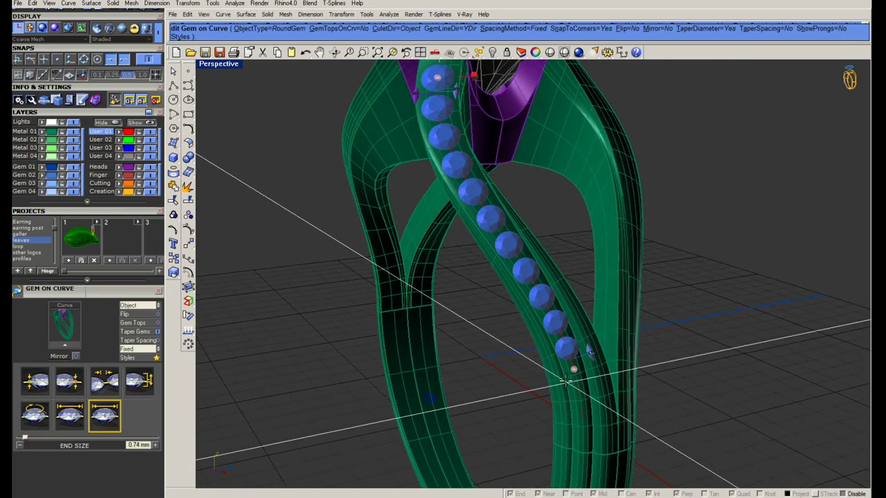
pyautogui.click(156, 446)
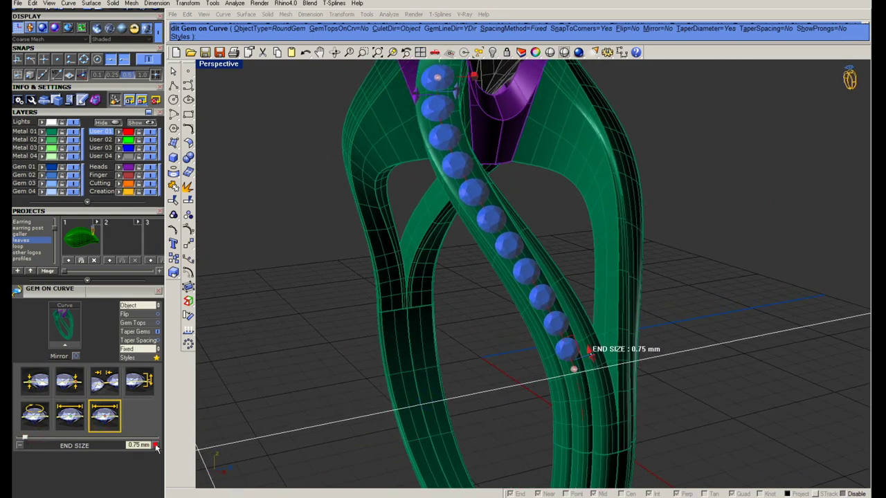
pyautogui.click(156, 445)
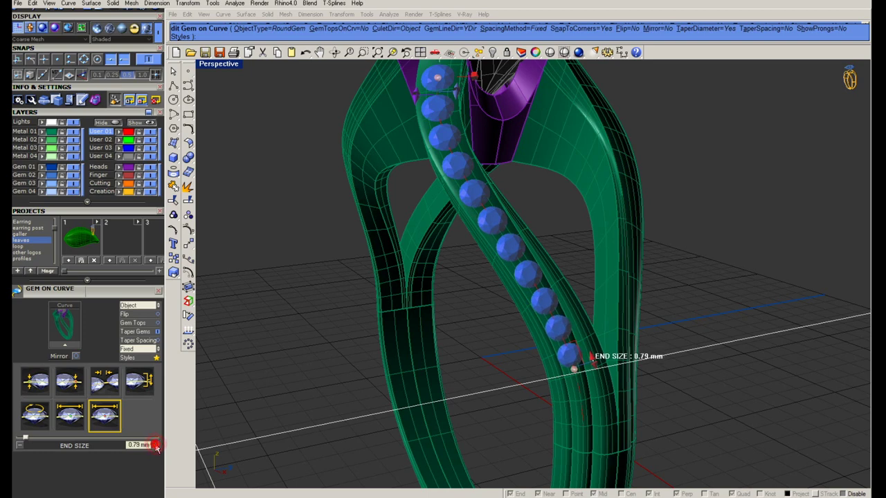
pyautogui.click(155, 446)
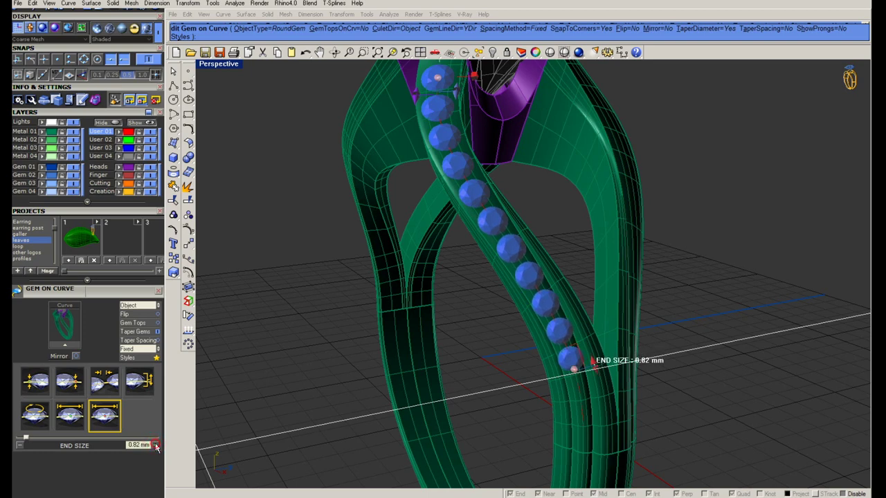
pyautogui.click(155, 446)
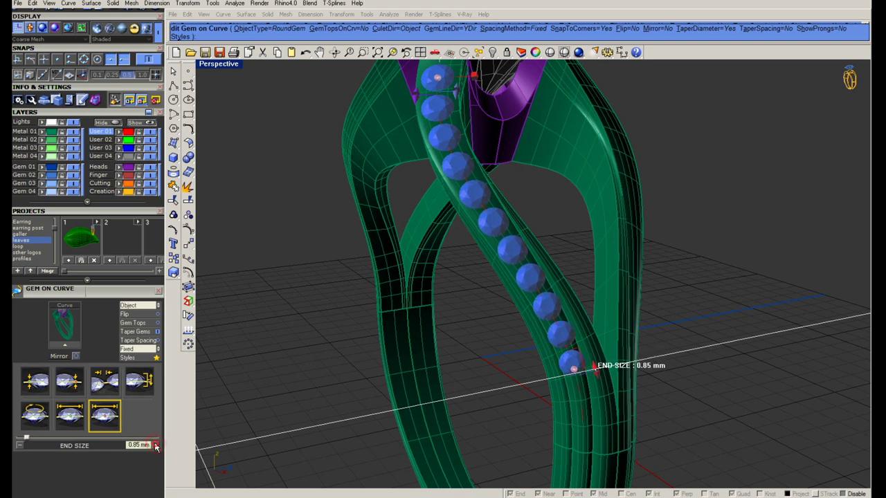
pyautogui.click(155, 445)
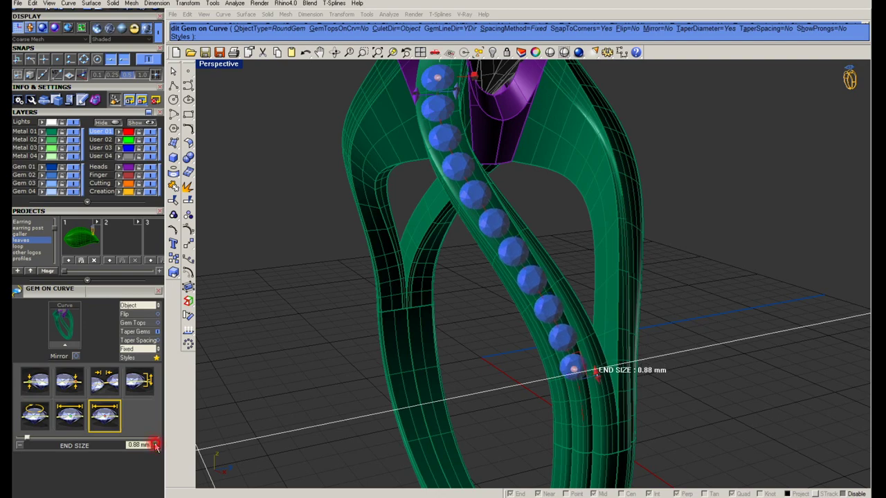
pyautogui.click(156, 446)
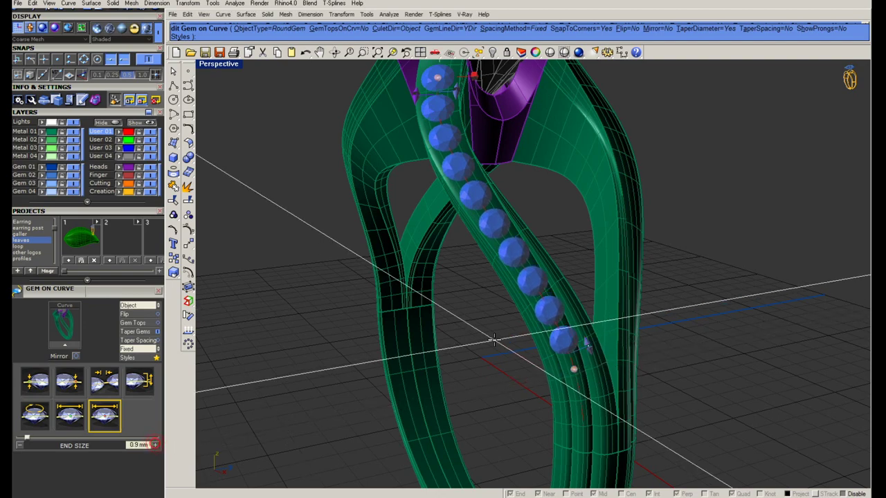
# Step: Move the gem row start position to 6.8%
pyautogui.scroll(3, 571, 367)
pyautogui.scroll(-3, 526, 415)
pyautogui.scroll(1, 547, 380)
pyautogui.scroll(1, 553, 378)
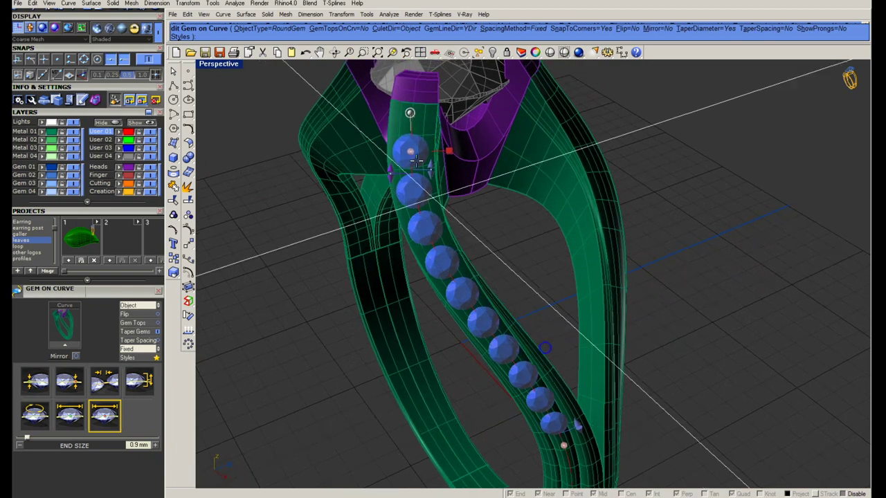
pyautogui.scroll(3, 415, 149)
pyautogui.scroll(-1, 415, 149)
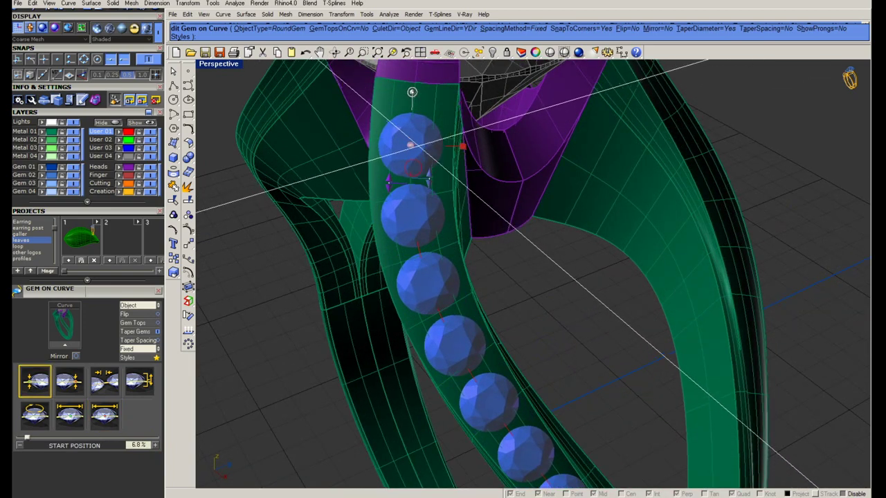
pyautogui.moveTo(416, 149); pyautogui.dragTo(480, 257, button='right')
pyautogui.scroll(3, 486, 254)
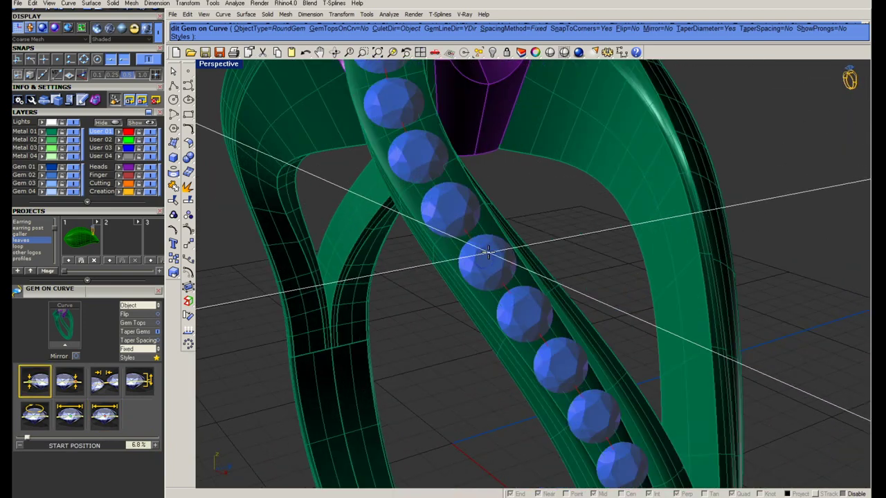
pyautogui.scroll(-5, 488, 253)
pyautogui.scroll(1, 454, 274)
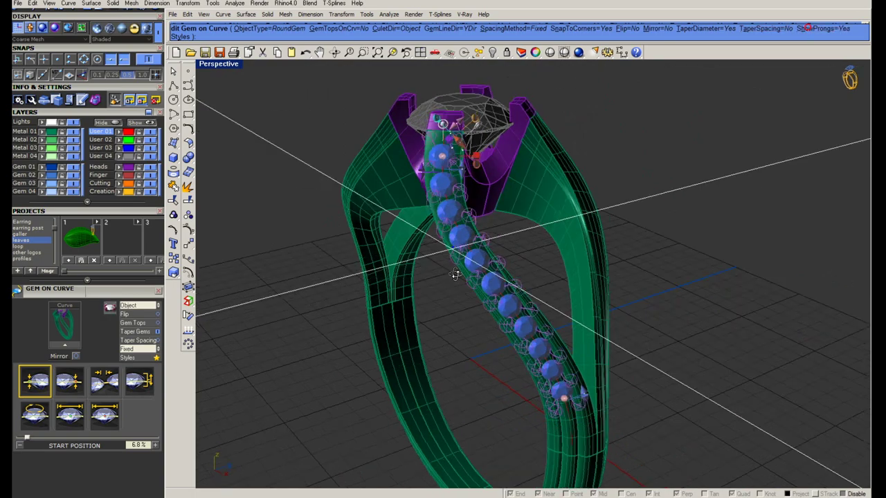
pyautogui.scroll(3, 455, 275)
# Step: Add shared prongs to the gem row, nudged to 30% and rotated -2.3°
pyautogui.click(109, 309)
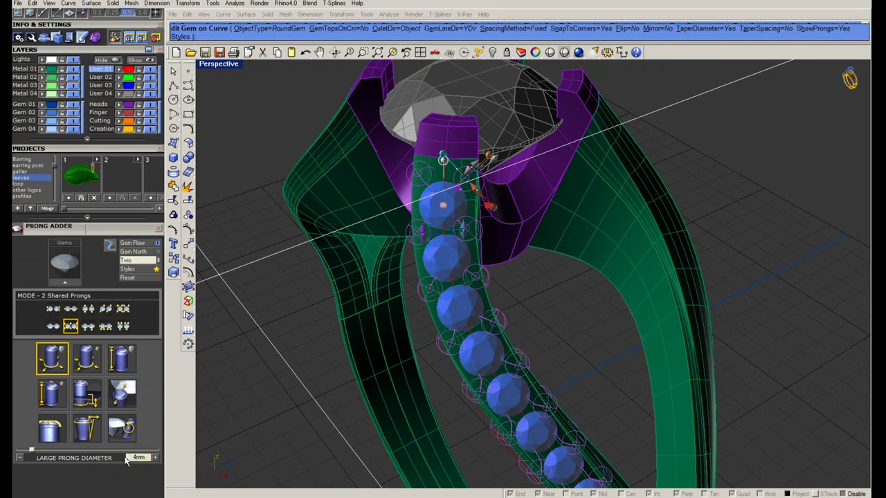
pyautogui.press('Return')
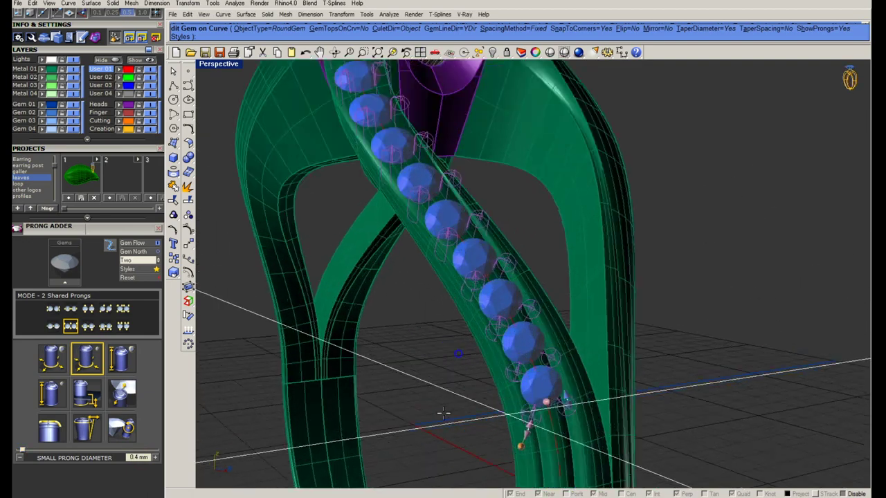
pyautogui.click(139, 457)
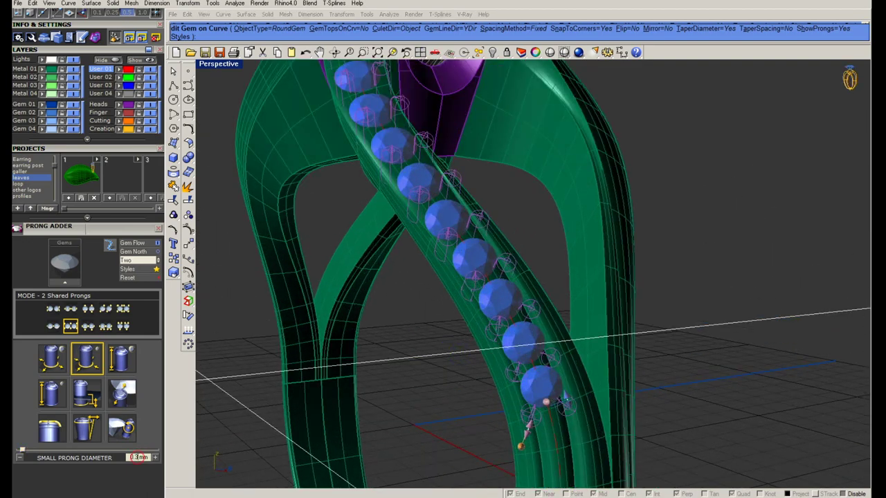
pyautogui.click(122, 359)
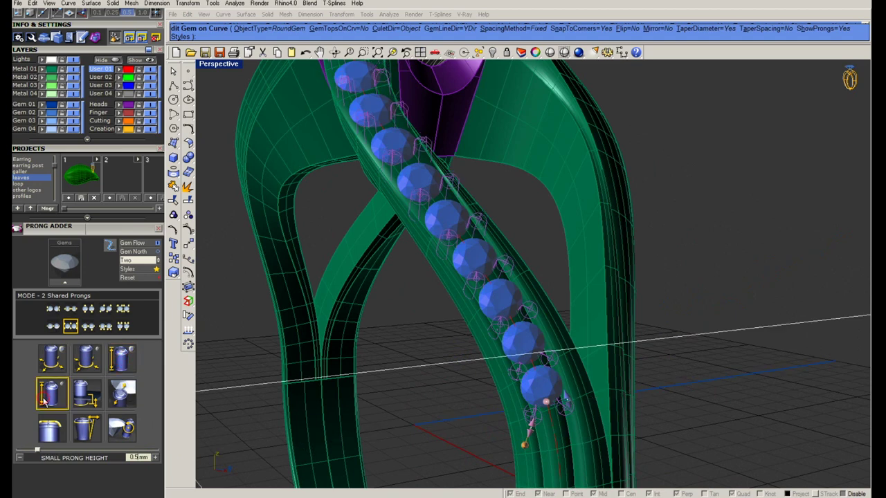
pyautogui.click(124, 401)
pyautogui.click(123, 402)
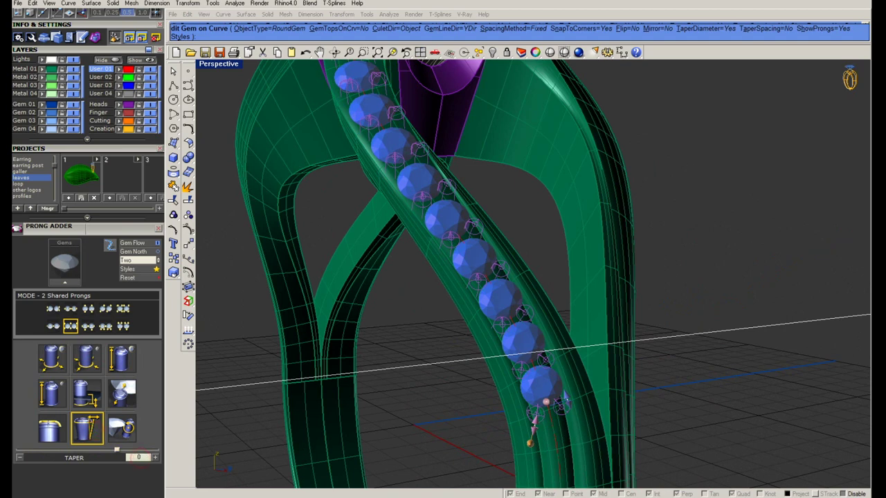
pyautogui.click(118, 428)
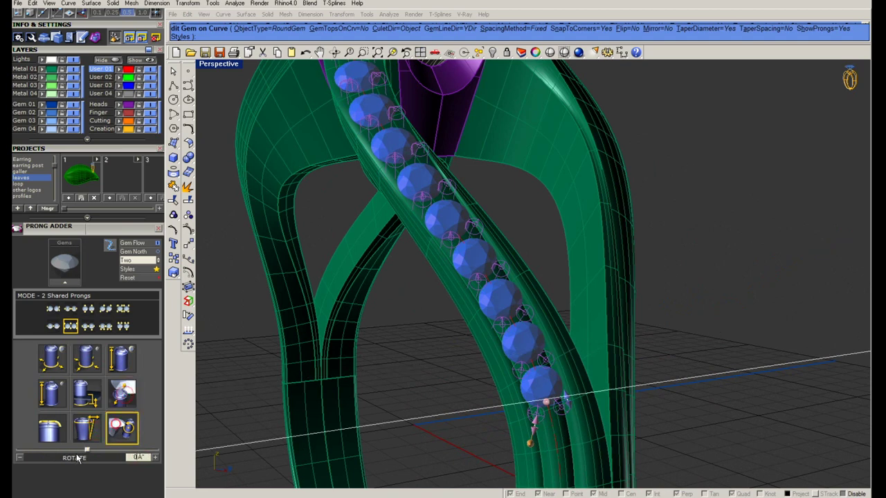
pyautogui.moveTo(86, 452); pyautogui.dragTo(84, 451)
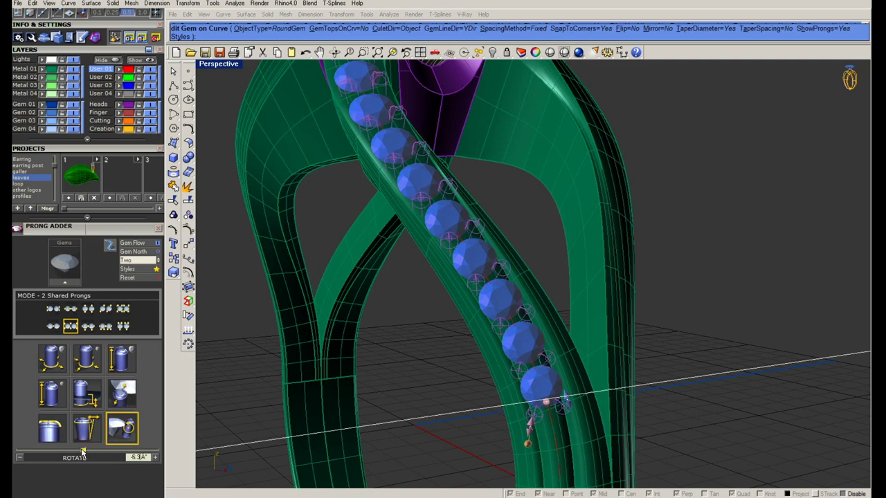
# Step: Preview the whole ring with rendered shading, then exit the shaded view
pyautogui.scroll(-5, 485, 277)
pyautogui.moveTo(485, 277); pyautogui.dragTo(513, 139, button='right')
pyautogui.scroll(5, 513, 139)
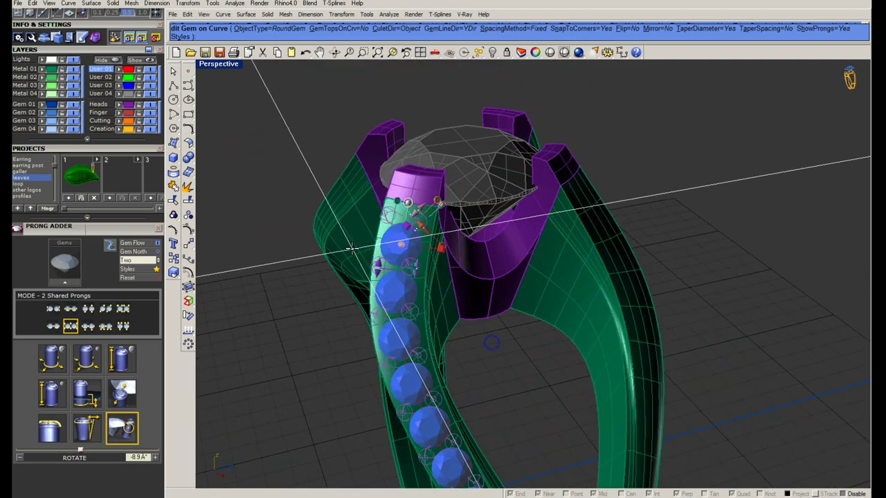
pyautogui.click(550, 54)
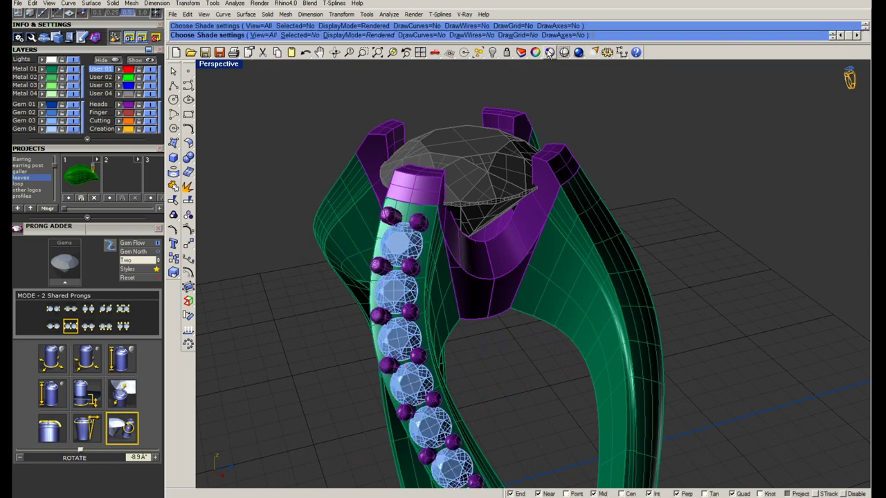
pyautogui.scroll(-5, 506, 221)
pyautogui.moveTo(447, 228); pyautogui.dragTo(474, 266, button='right')
pyautogui.scroll(3, 474, 266)
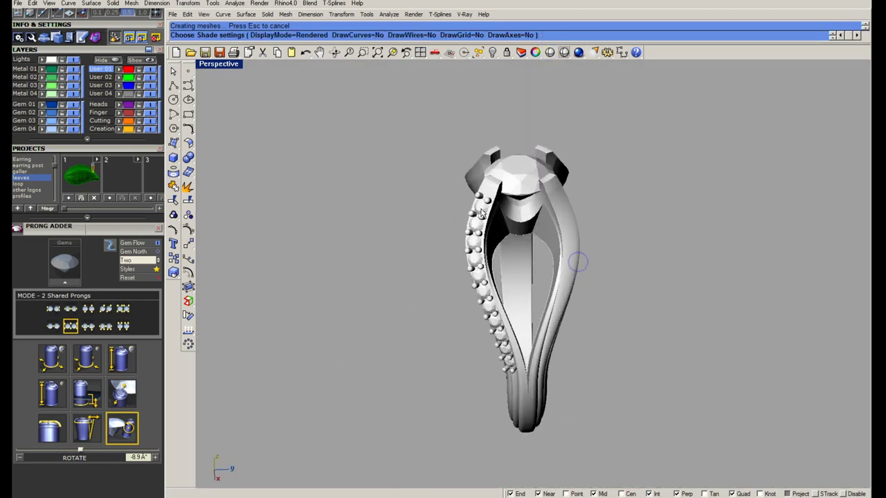
pyautogui.scroll(4, 484, 228)
pyautogui.press('Escape')
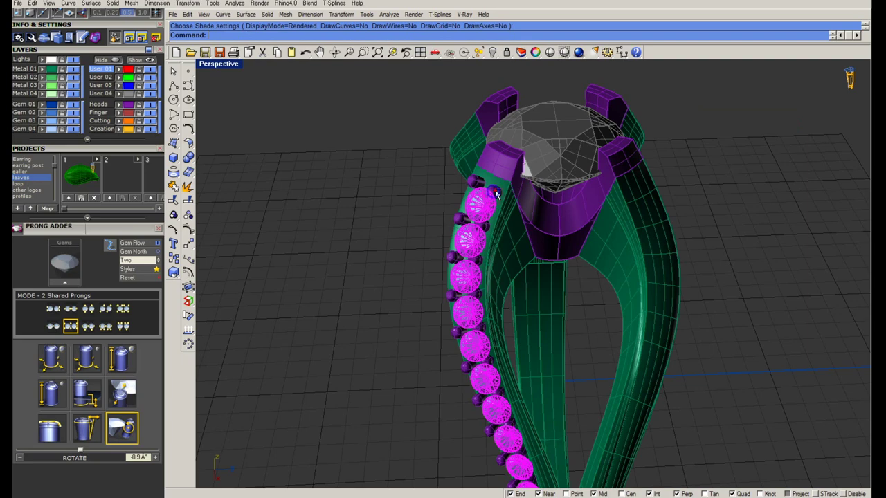
# Step: Mirror the pavé gems and prongs across a plane starting at 0,0,0
pyautogui.moveTo(495, 195); pyautogui.dragTo(526, 291, button='right')
pyautogui.write('mirror')
pyautogui.press('Return')
pyautogui.write('0,0,0')
pyautogui.press('Return')
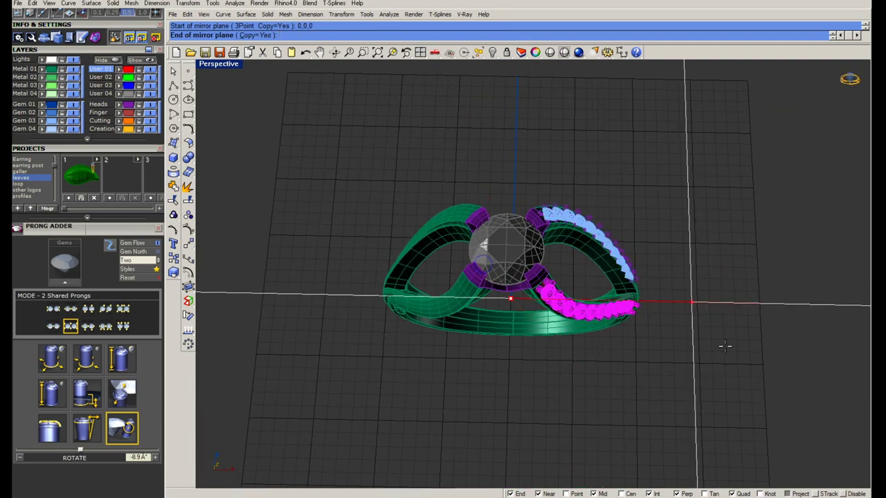
pyautogui.click(709, 302)
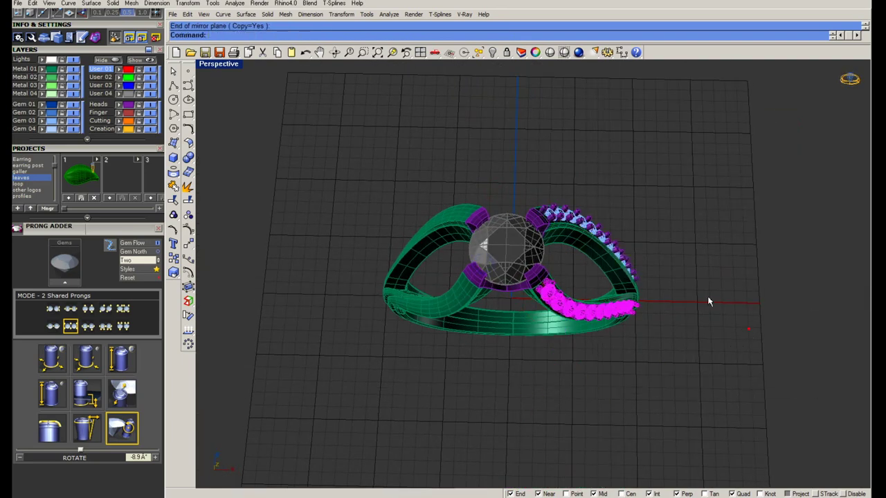
# Step: Select the last-created objects, deselect the gems, and delete the centre head prongs
pyautogui.click(481, 54)
pyautogui.click(536, 62)
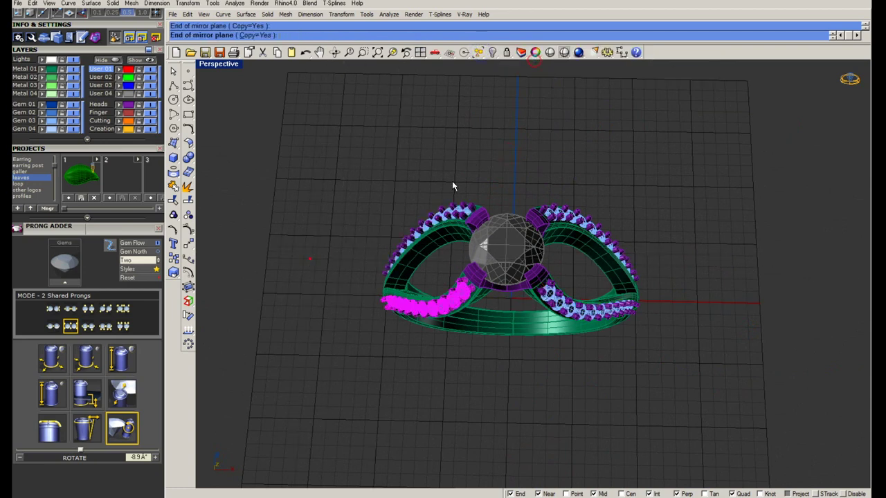
pyautogui.click(507, 158)
pyautogui.click(508, 228)
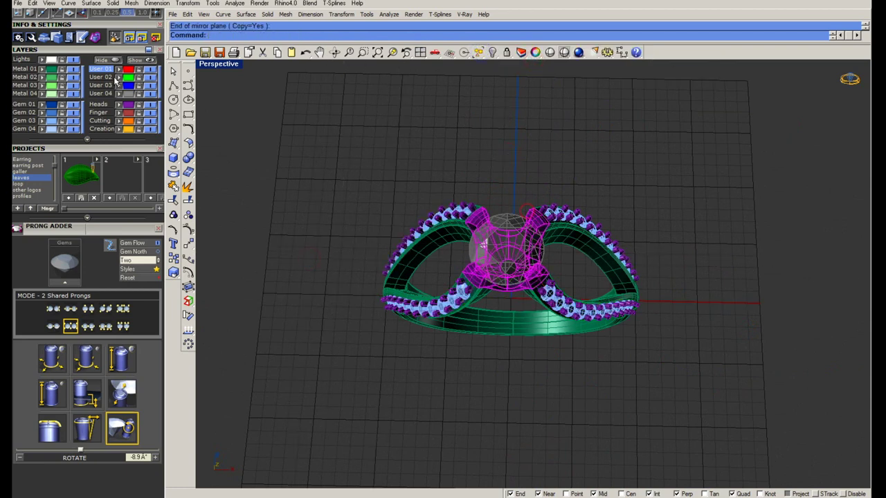
pyautogui.press('Delete')
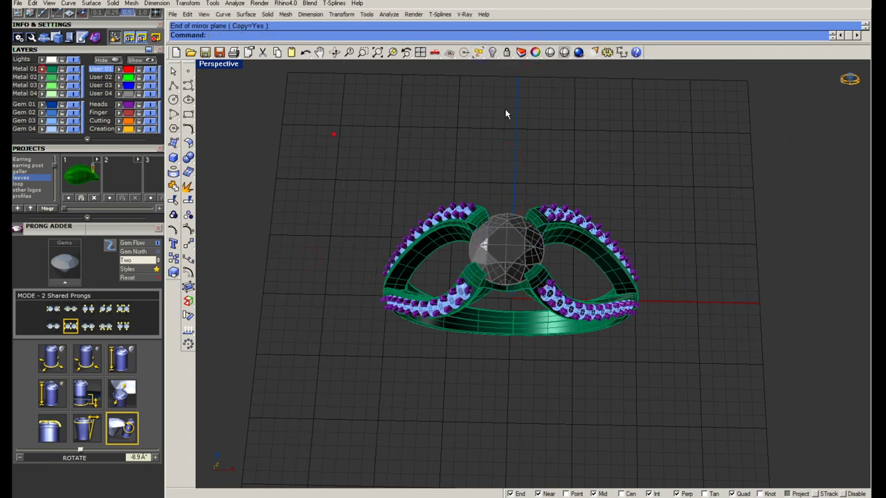
# Step: Switch to four shaded viewports and orbit the ring in Perspective
pyautogui.click(420, 53)
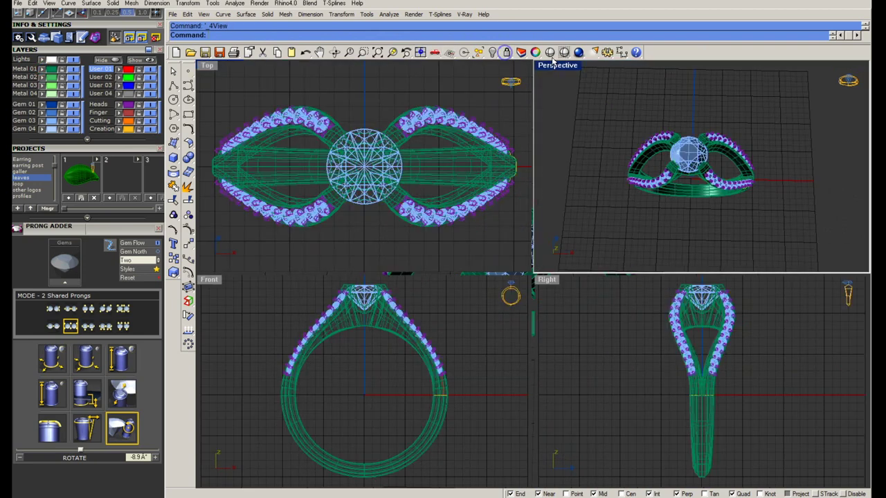
pyautogui.click(550, 52)
pyautogui.click(550, 53)
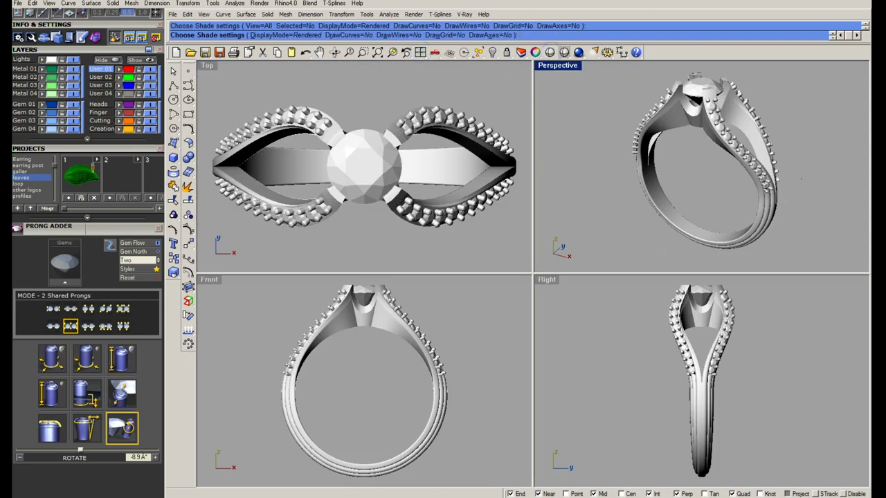
pyautogui.moveTo(801, 180)
pyautogui.mouseDown(button='right')
pyautogui.moveTo(657, 135)
pyautogui.moveTo(736, 155)
pyautogui.moveTo(767, 121)
pyautogui.moveTo(711, 193)
pyautogui.moveTo(668, 198)
pyautogui.mouseUp(button='right')
pyautogui.scroll(3, 736, 155)
pyautogui.scroll(-3, 408, 163)
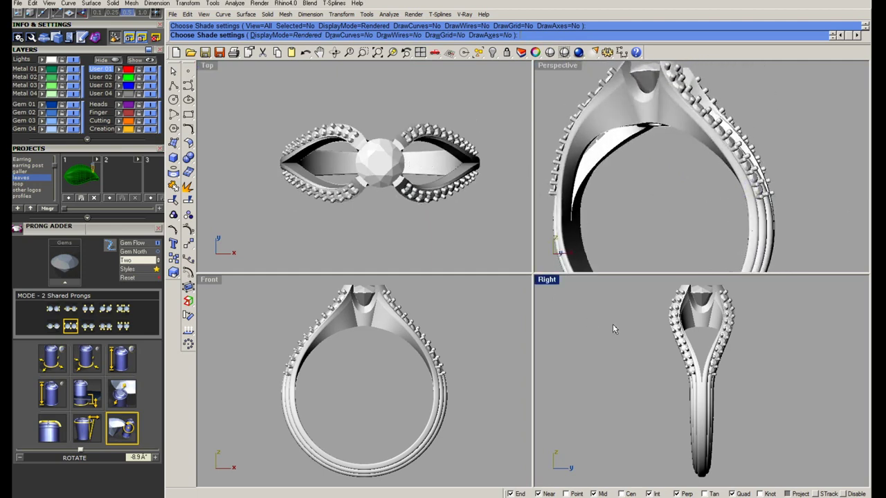
pyautogui.moveTo(613, 330); pyautogui.dragTo(643, 356, button='right')
# Step: Zoom all views to extents and rotate the shaded ring to inspect other sides
pyautogui.click(420, 51)
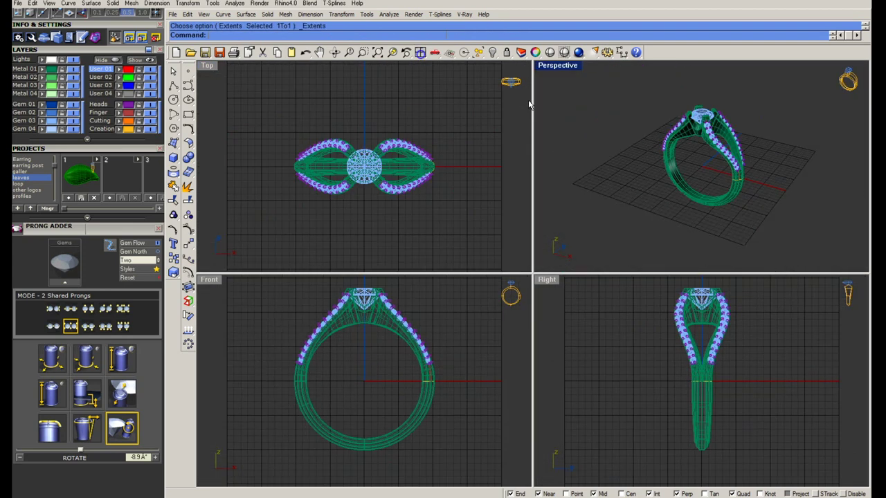
pyautogui.click(564, 52)
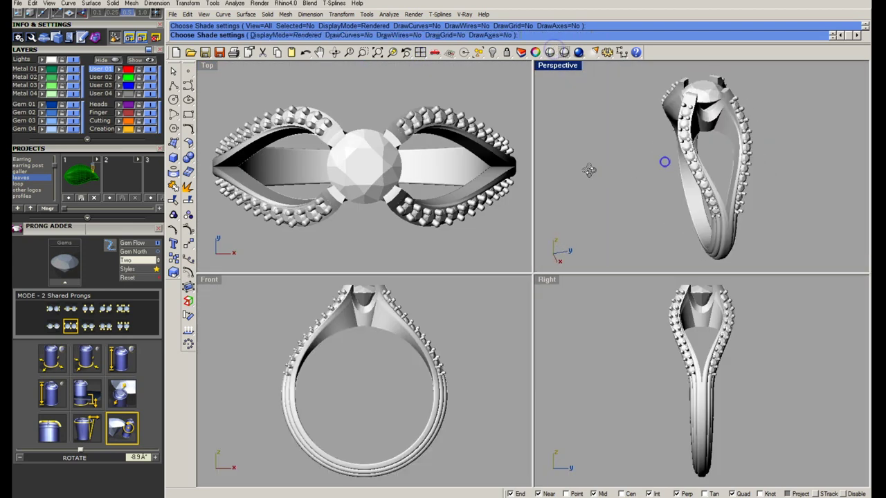
pyautogui.moveTo(588, 170); pyautogui.dragTo(675, 166, button='right')
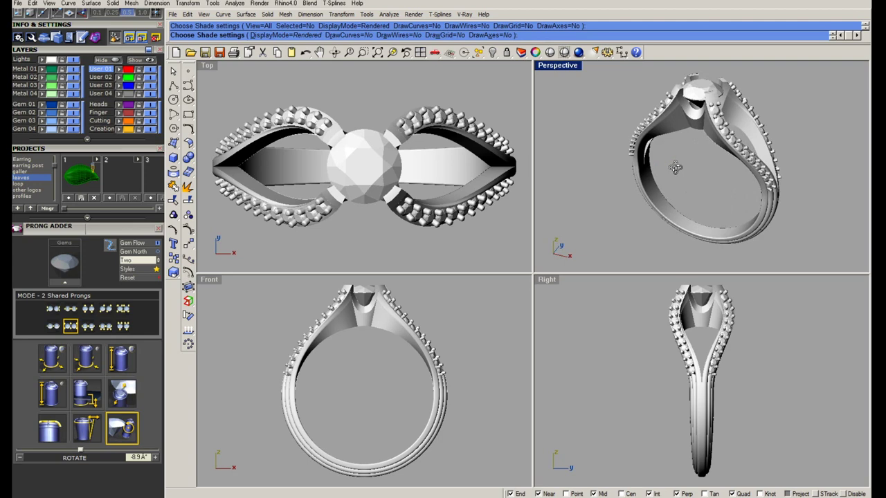
pyautogui.moveTo(675, 166)
pyautogui.mouseDown(button='right')
pyautogui.moveTo(627, 170)
pyautogui.moveTo(678, 115)
pyautogui.moveTo(677, 169)
pyautogui.moveTo(679, 158)
pyautogui.mouseUp(button='right')
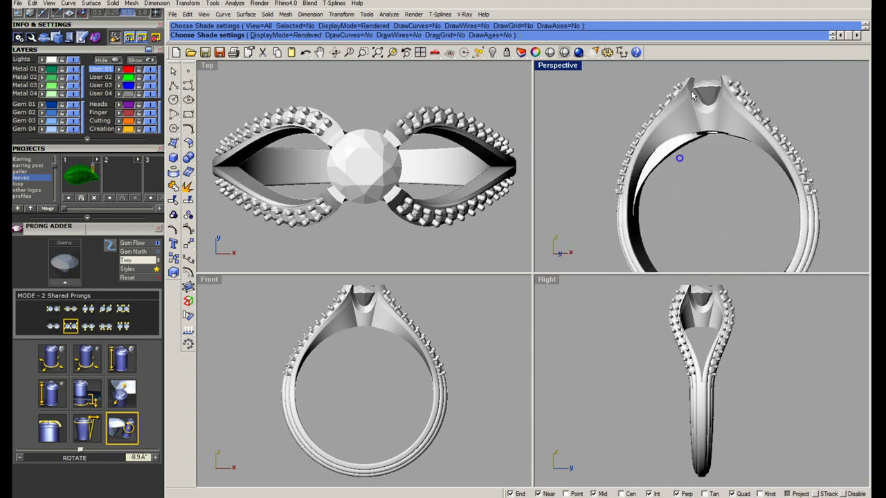
pyautogui.scroll(3, 680, 157)
pyautogui.scroll(-3, 718, 211)
pyautogui.press('Escape')
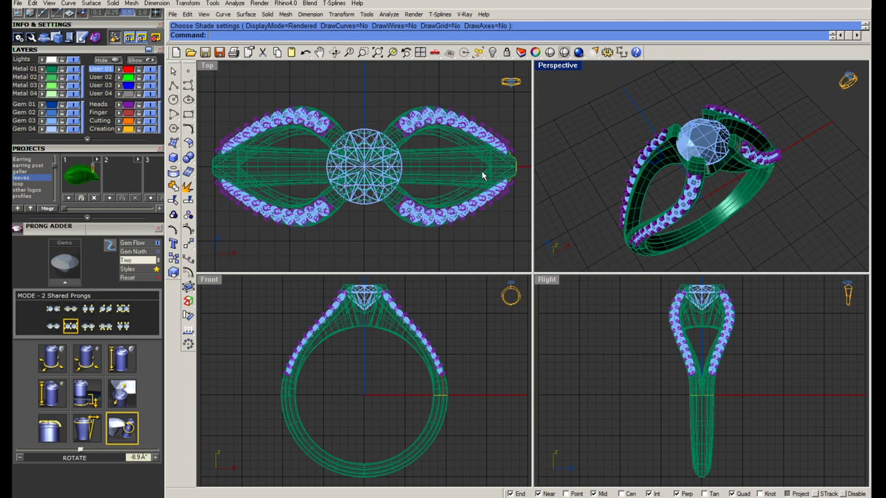
# Step: Maximize Perspective, collapse the Layers list, and bring up the V-Ray Render panel
pyautogui.doubleClick(557, 65)
pyautogui.click(115, 58)
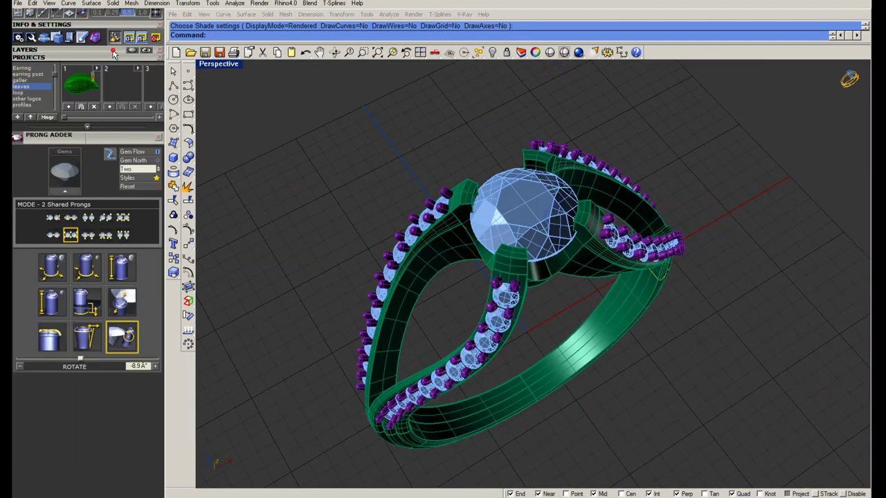
pyautogui.click(153, 25)
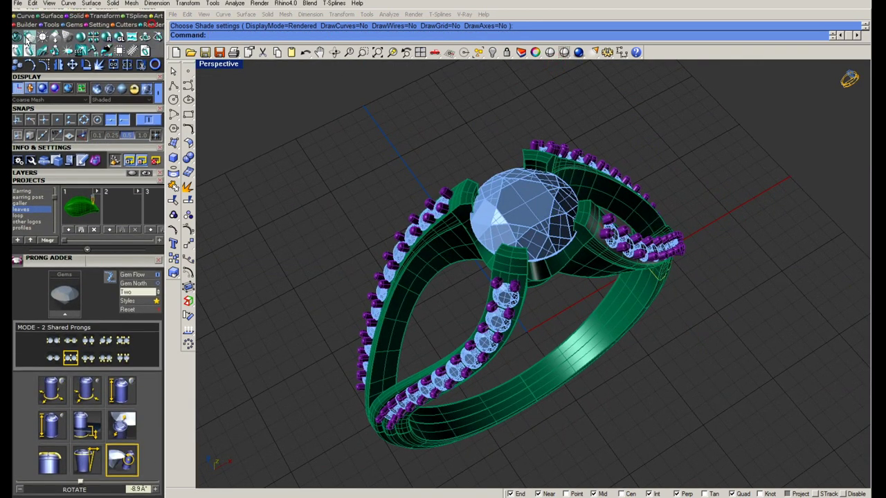
pyautogui.click(22, 37)
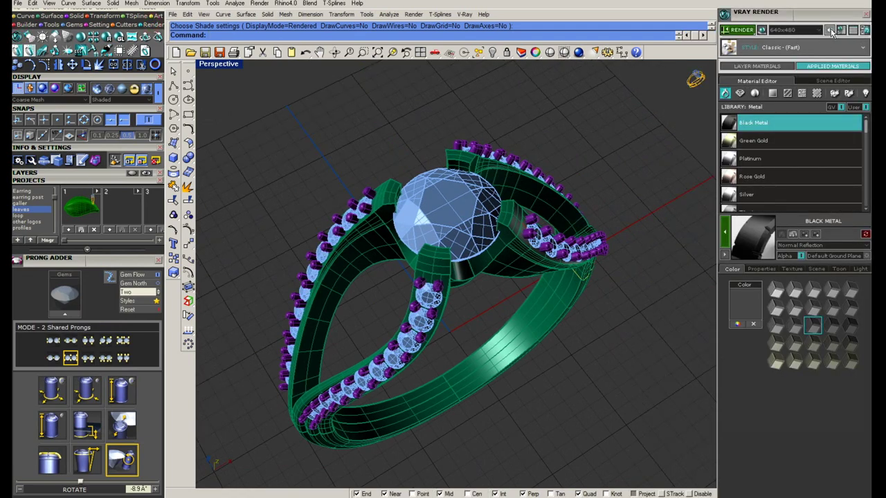
# Step: Turn on the V-Ray viewport preview and select all 45 gems in the ring
pyautogui.click(761, 30)
pyautogui.moveTo(582, 286)
pyautogui.mouseDown(button='right')
pyautogui.moveTo(560, 282)
pyautogui.moveTo(481, 77)
pyautogui.mouseUp(button='right')
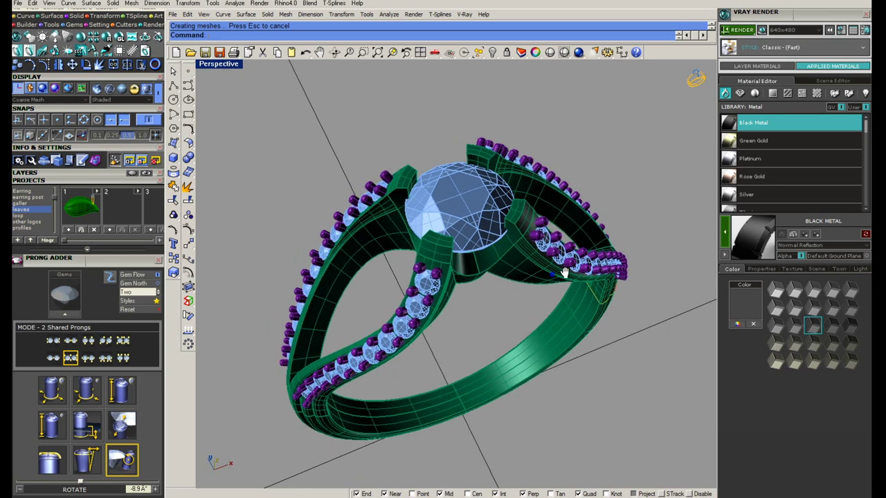
pyautogui.click(478, 54)
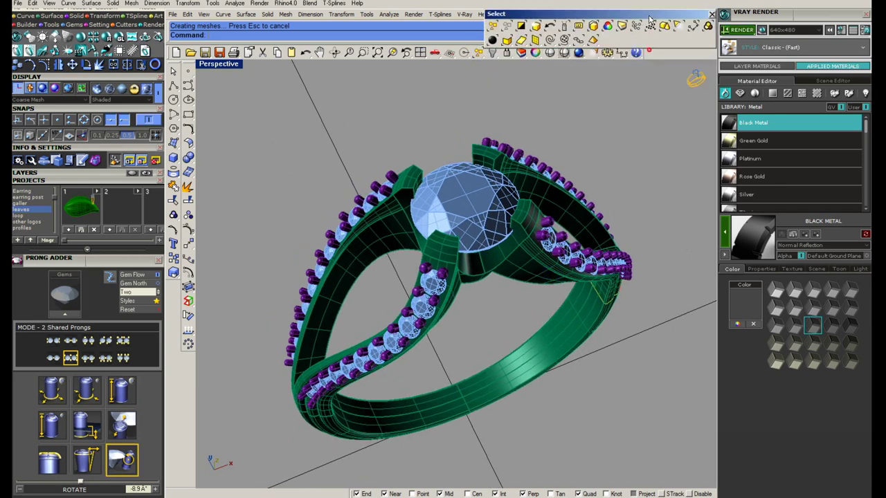
pyautogui.click(664, 26)
# Step: Pick the Diamond material from the V-Ray gem library
pyautogui.click(839, 46)
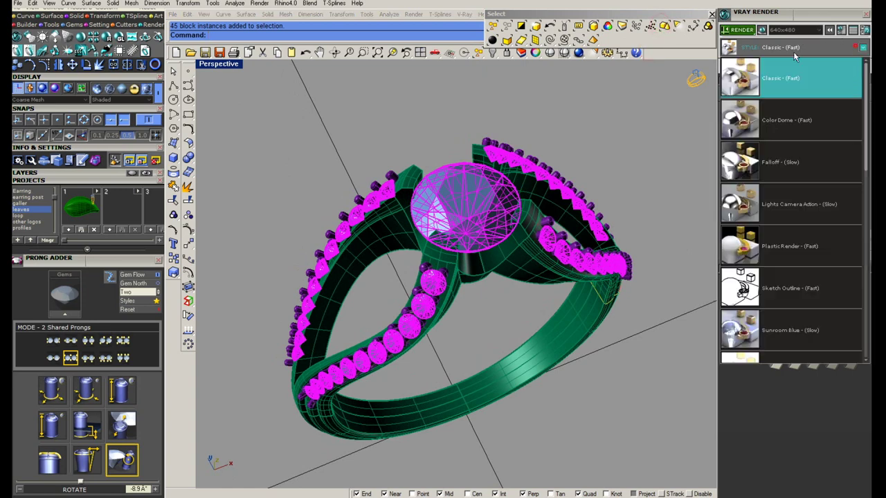
pyautogui.click(839, 34)
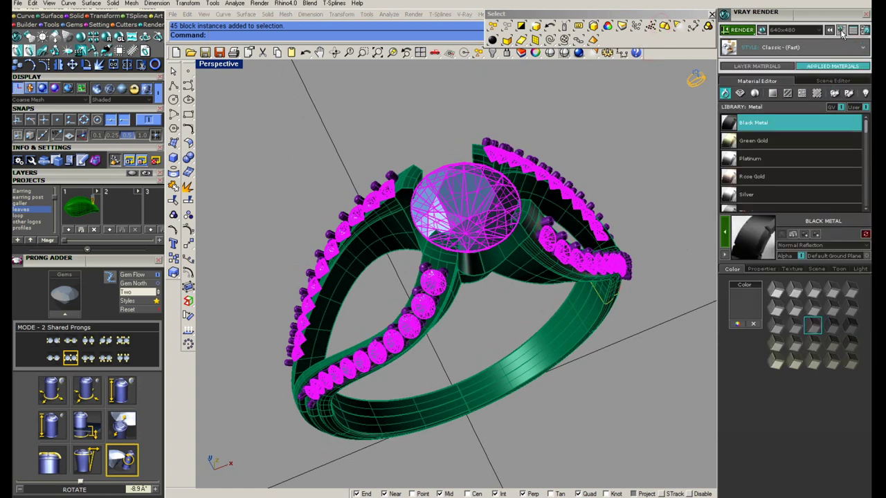
pyautogui.click(739, 93)
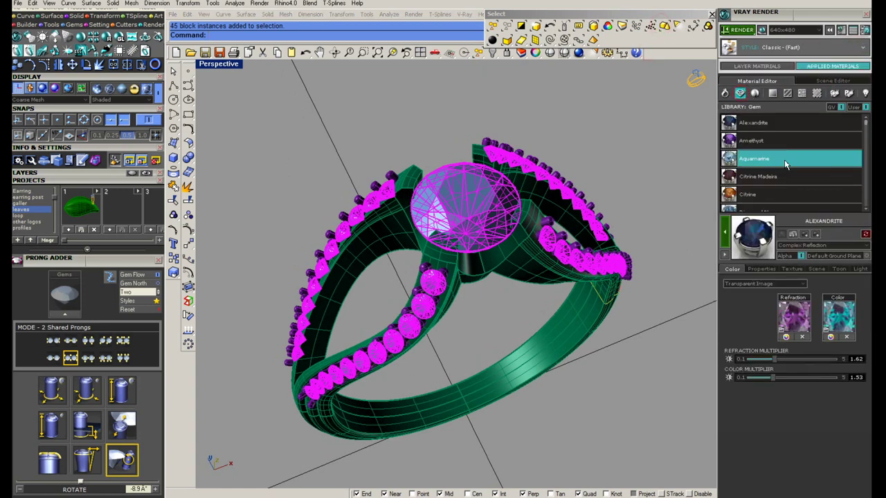
pyautogui.scroll(-3, 775, 173)
pyautogui.click(759, 203)
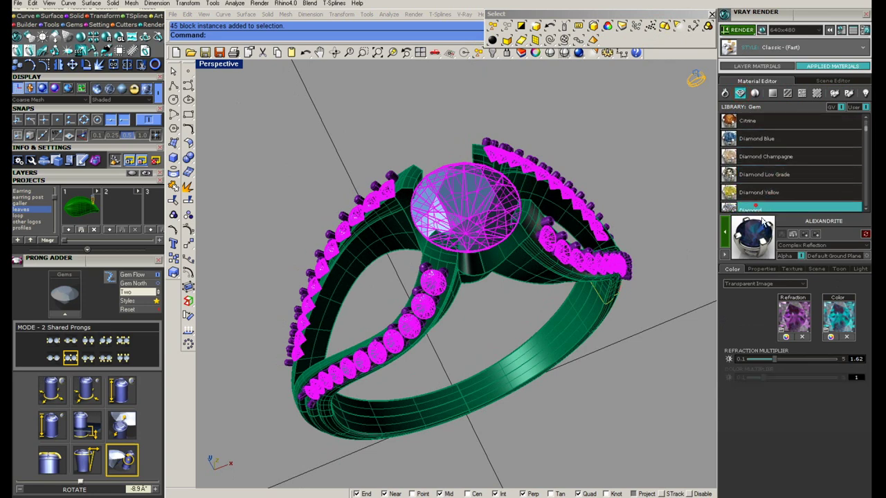
# Step: Load a round-diamond image as the Diamond refraction map and apply it to the gems
pyautogui.click(780, 330)
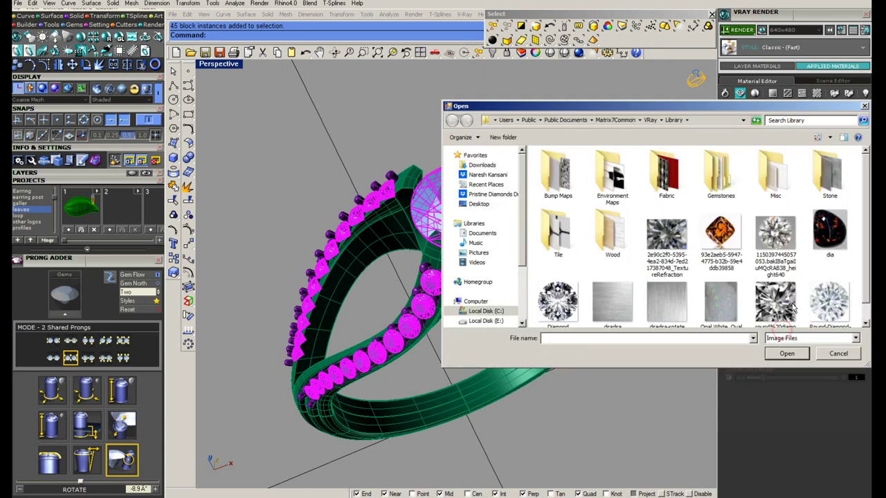
pyautogui.scroll(-1, 793, 309)
pyautogui.click(788, 304)
pyautogui.click(786, 354)
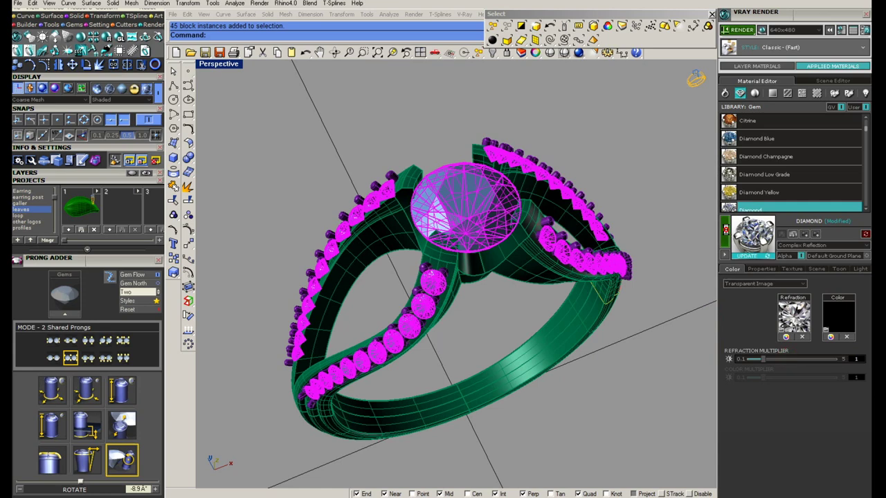
pyautogui.click(559, 285)
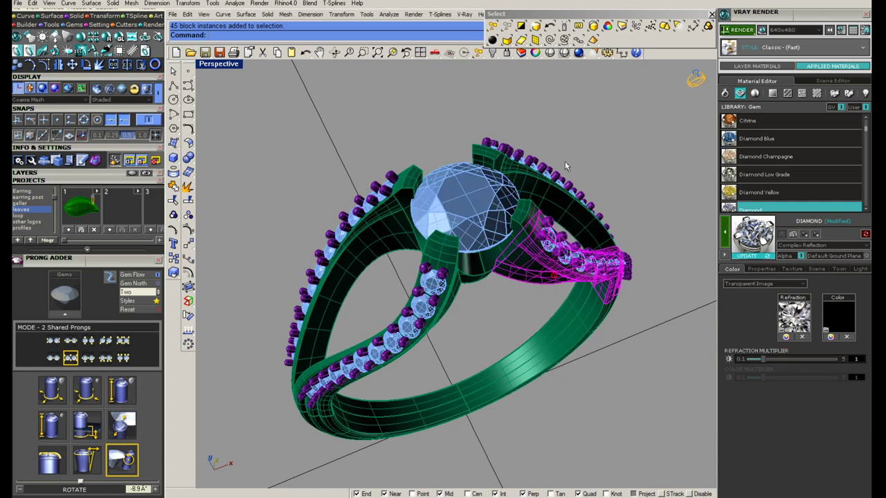
# Step: Select the six metal parts and try lighter Silver colour presets from the metal library
pyautogui.click(607, 25)
pyautogui.click(726, 94)
pyautogui.click(752, 195)
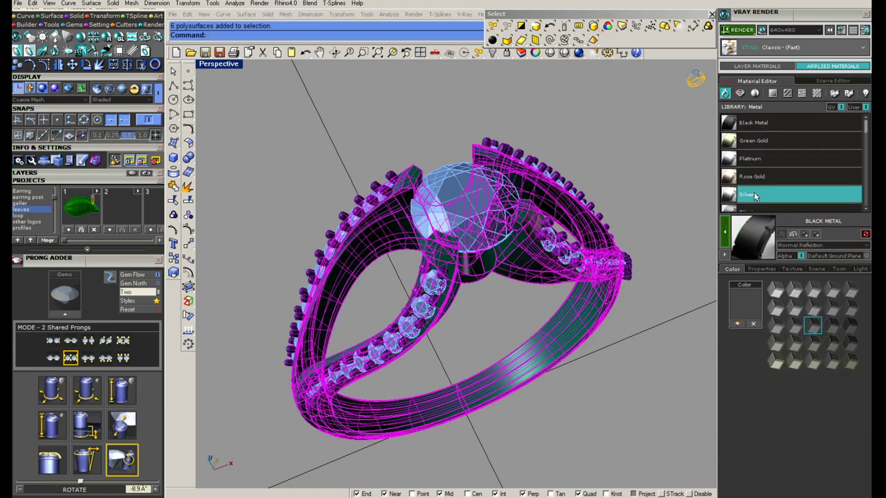
pyautogui.click(793, 307)
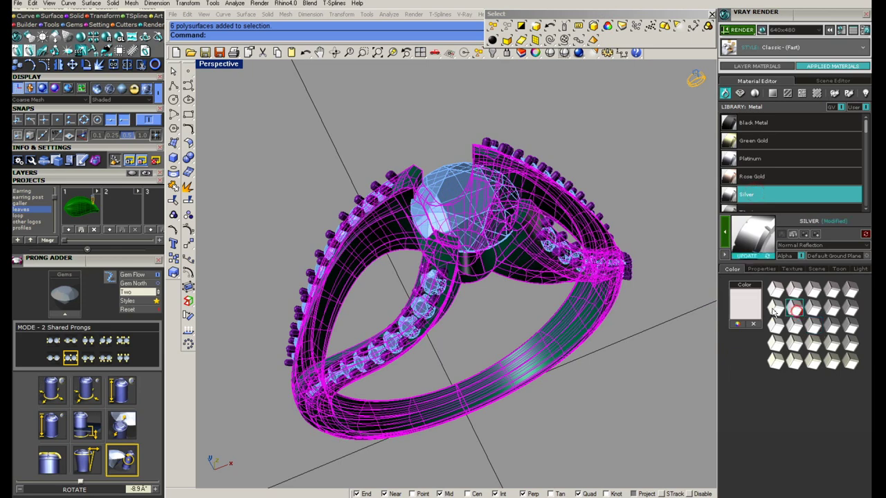
pyautogui.click(774, 307)
pyautogui.click(793, 307)
# Step: Set the V-Ray render resolution to 900x900
pyautogui.click(817, 30)
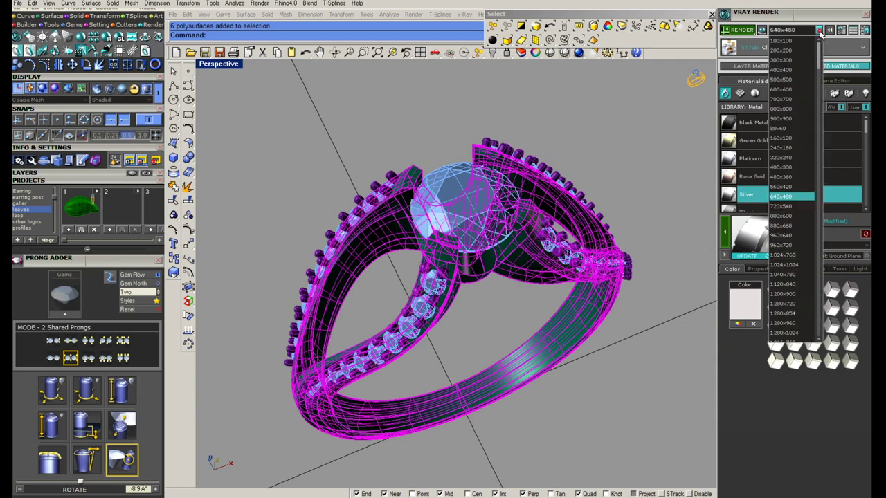
pyautogui.click(782, 128)
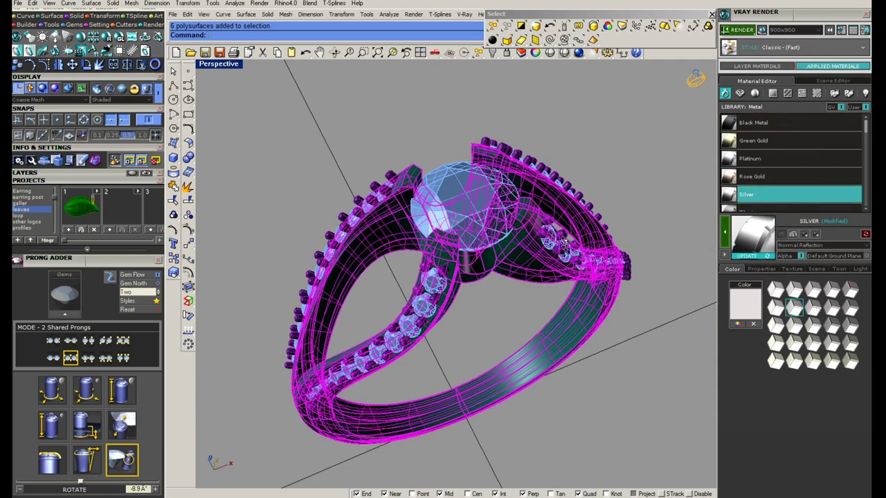
pyautogui.moveTo(564, 242); pyautogui.dragTo(621, 181, button='right')
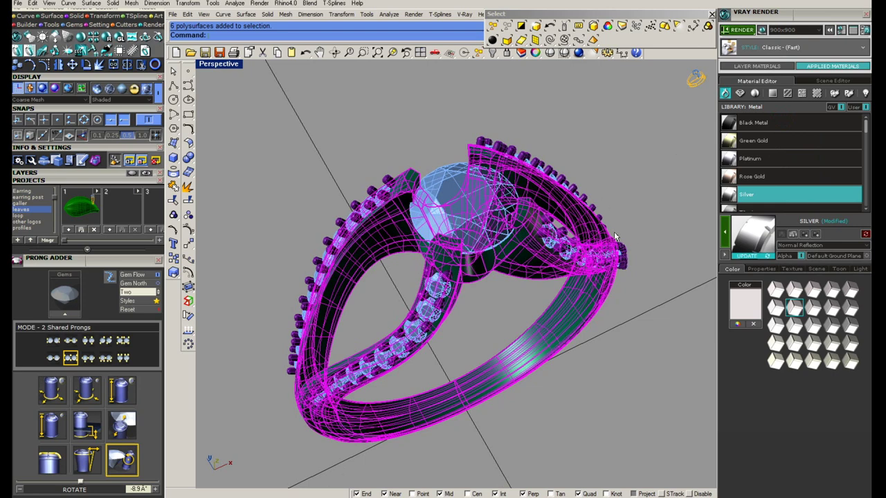
pyautogui.moveTo(865, 126); pyautogui.dragTo(866, 197)
# Step: Assign a paler Yellow Gold material to the ring body
pyautogui.click(770, 209)
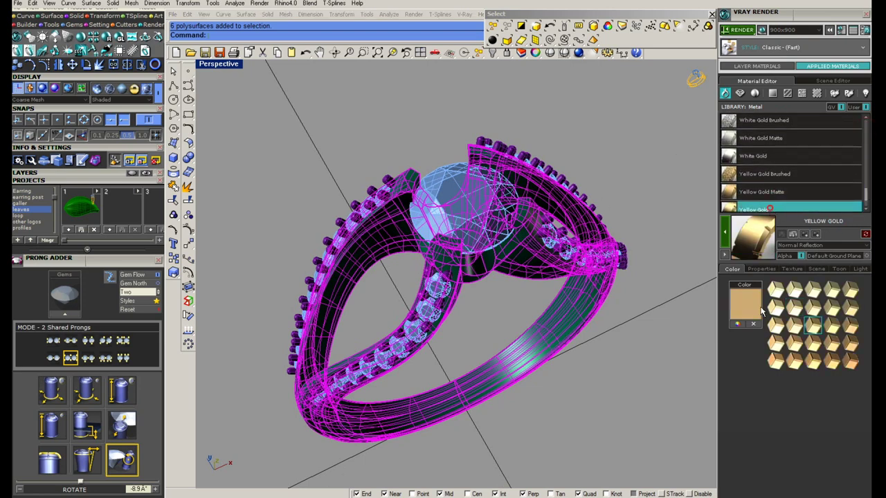
pyautogui.click(795, 307)
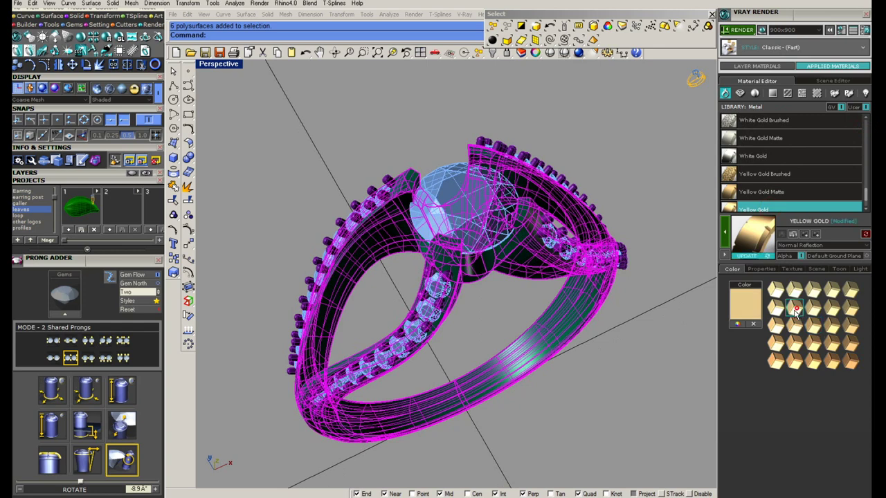
pyautogui.click(724, 235)
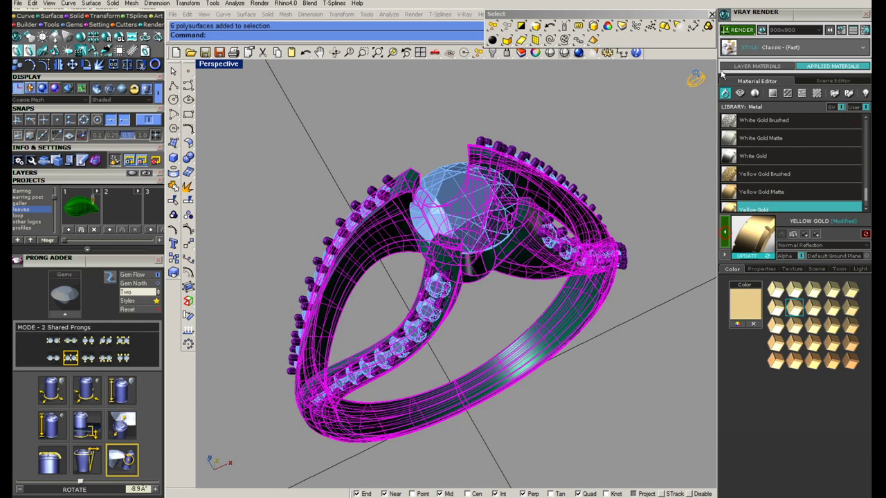
# Step: Cancel a first test render, reselect every ring part, and render the whole ring in V-Ray
pyautogui.click(741, 32)
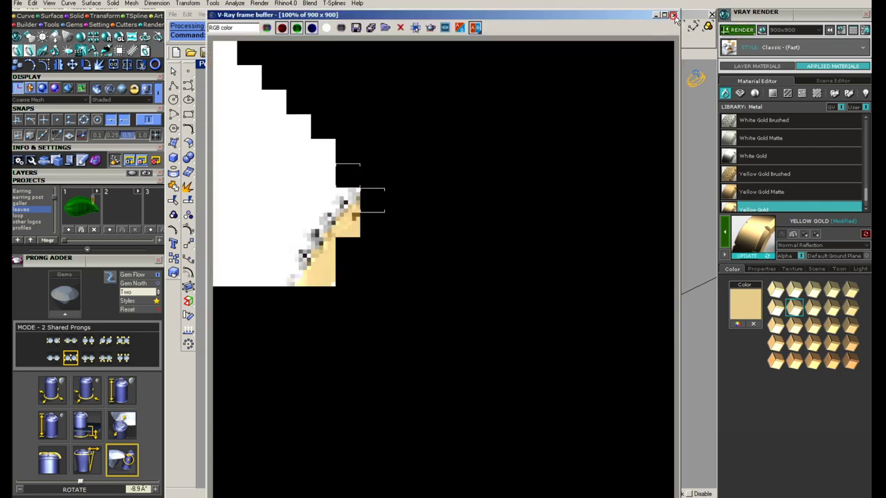
pyautogui.click(675, 15)
pyautogui.press('Escape')
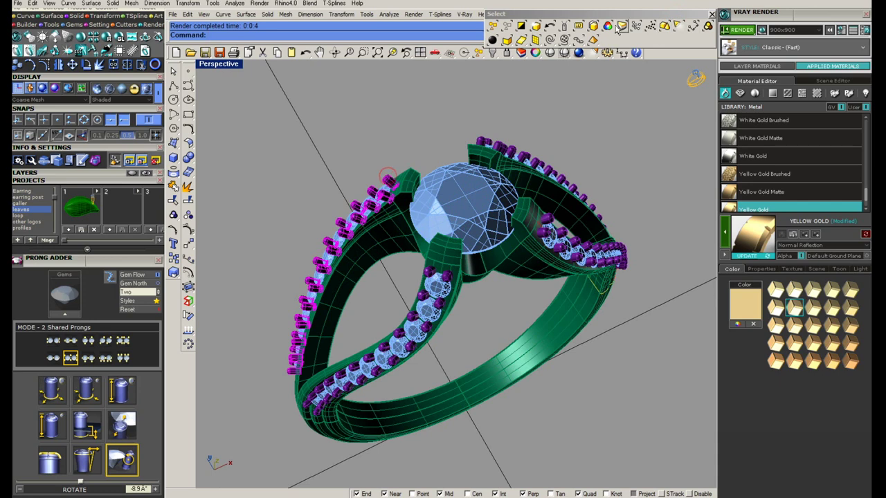
pyautogui.click(613, 26)
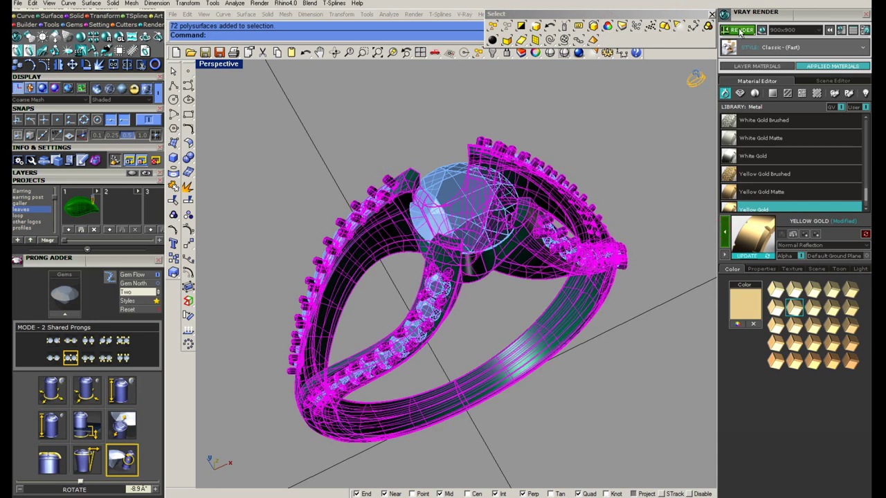
pyautogui.click(737, 30)
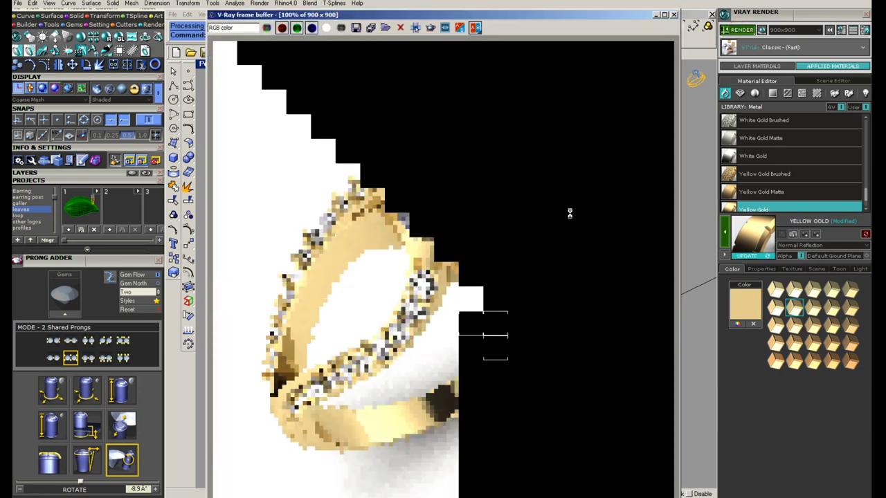
# Step: Choose White Reflective from the GroundPlaneColor library and re-render the gold ring
pyautogui.click(674, 16)
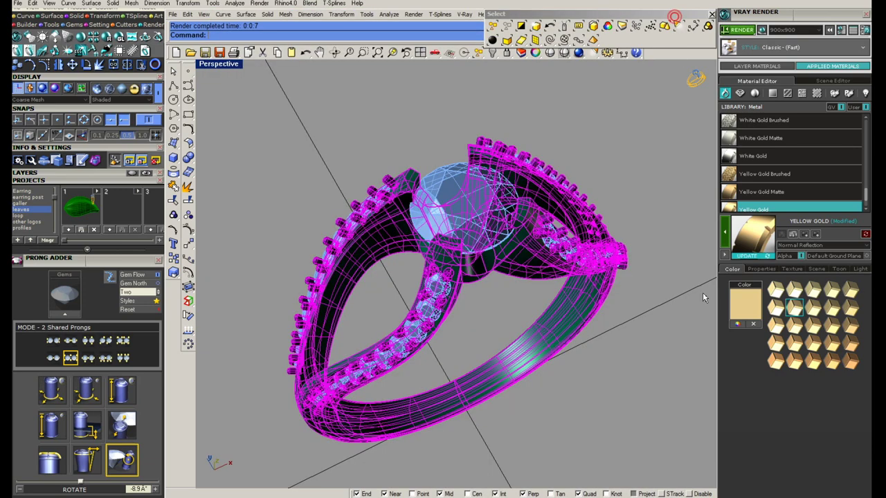
pyautogui.click(786, 93)
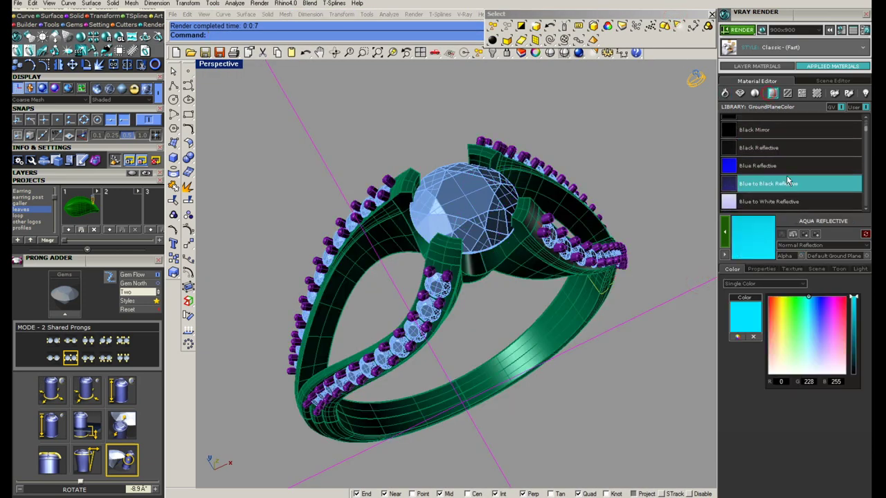
pyautogui.scroll(-5, 796, 166)
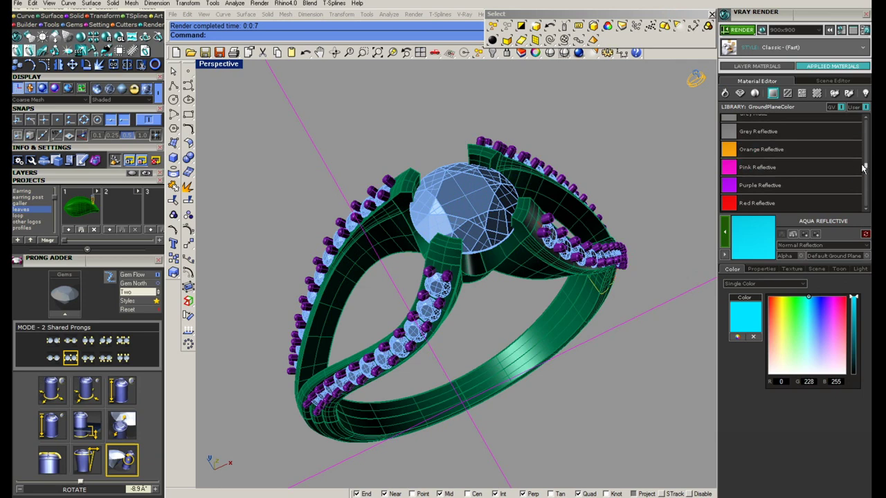
pyautogui.scroll(-5, 816, 166)
pyautogui.click(768, 148)
pyautogui.click(765, 148)
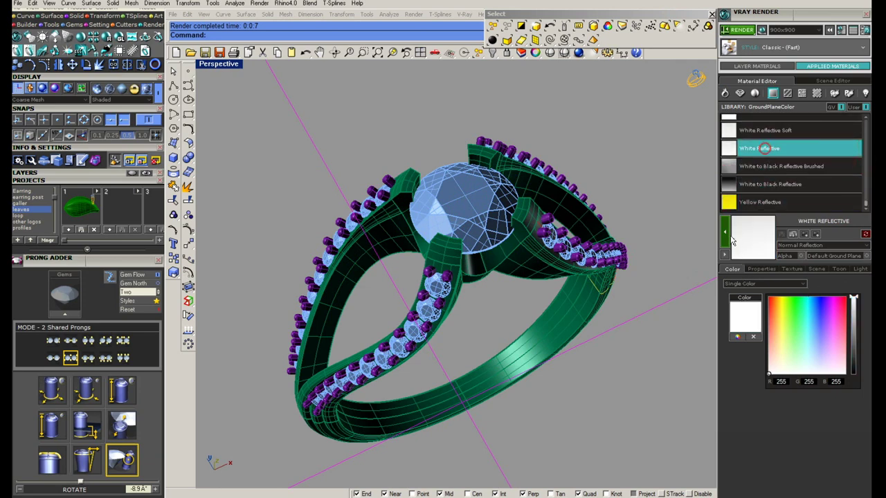
pyautogui.click(739, 30)
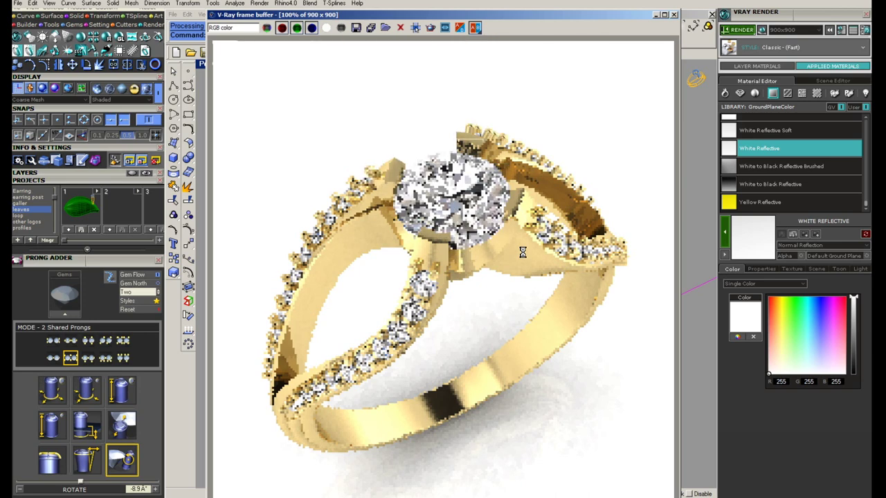
# Step: View the LensEffectsSource channel while the render finishes, then close the frame buffer
pyautogui.click(244, 31)
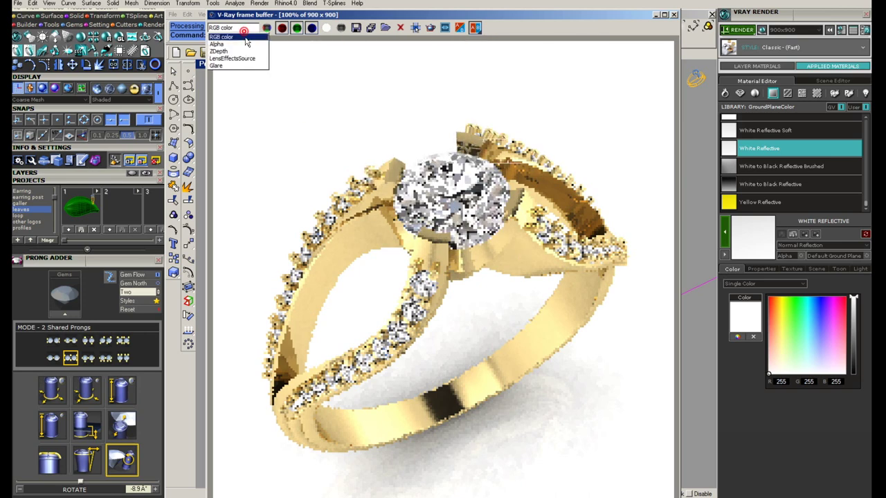
pyautogui.click(235, 58)
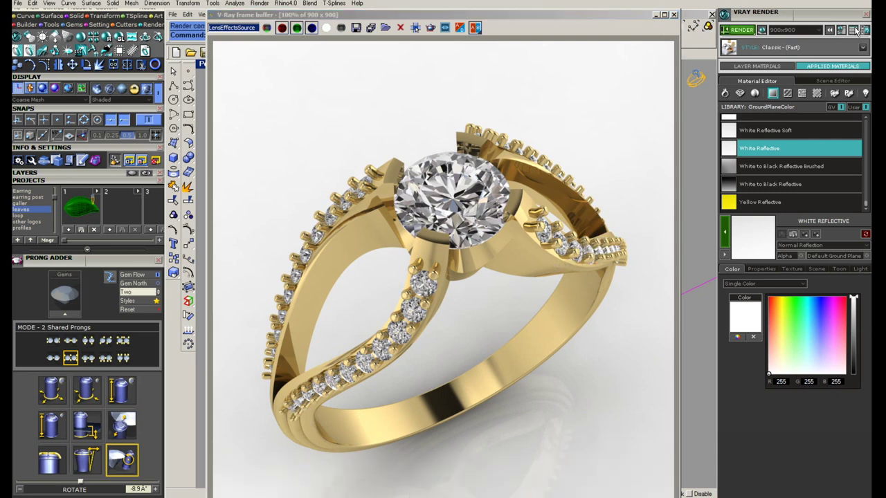
pyautogui.click(673, 15)
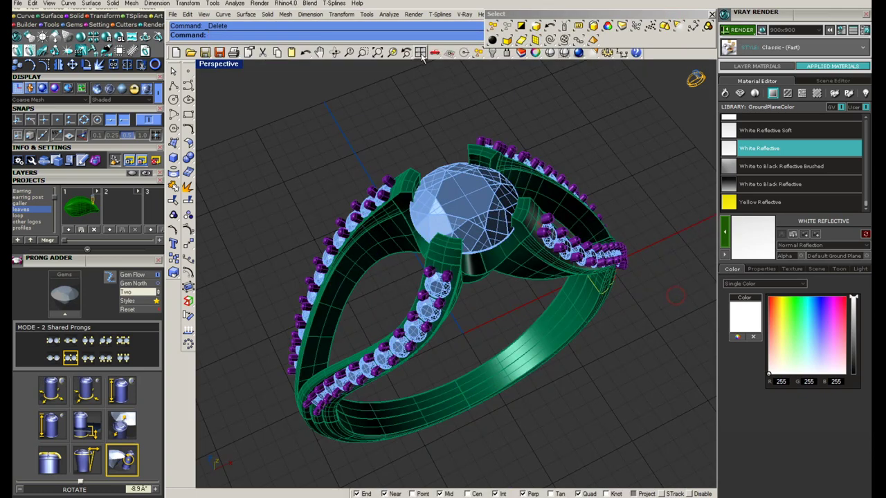
# Step: Show the ring in four Rendered viewports with Front active, then switch to Notepad
pyautogui.click(419, 54)
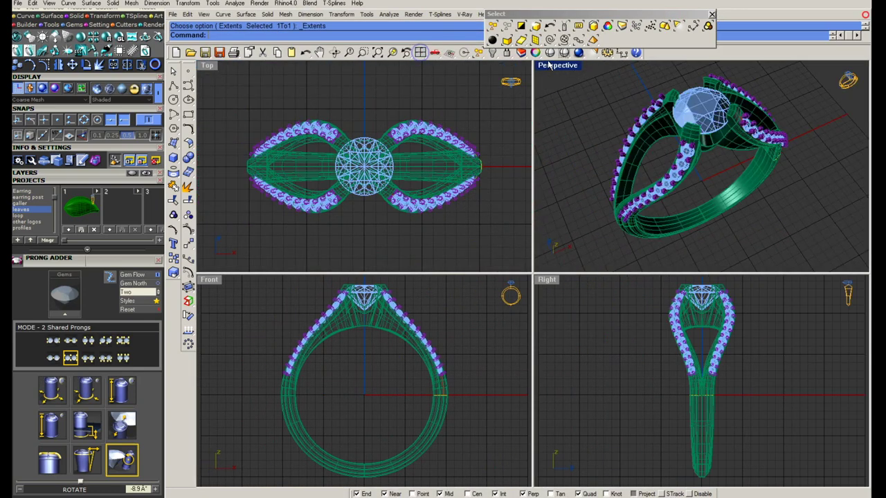
pyautogui.click(551, 54)
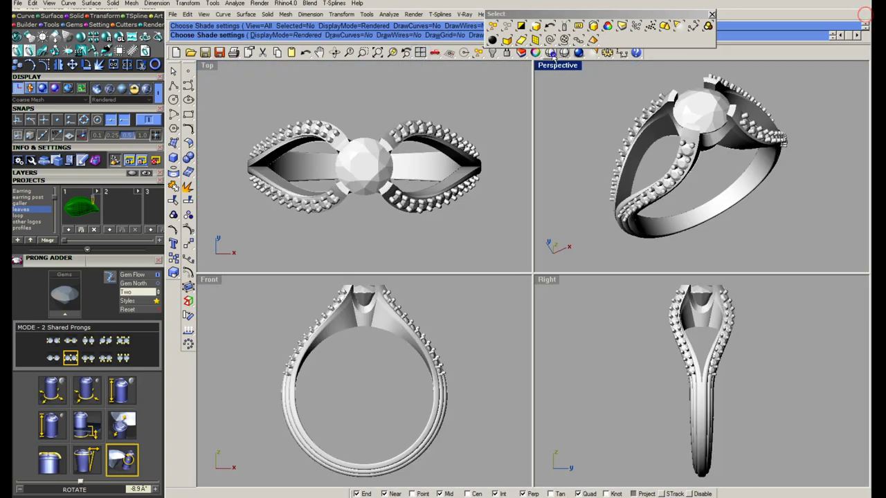
pyautogui.click(407, 350)
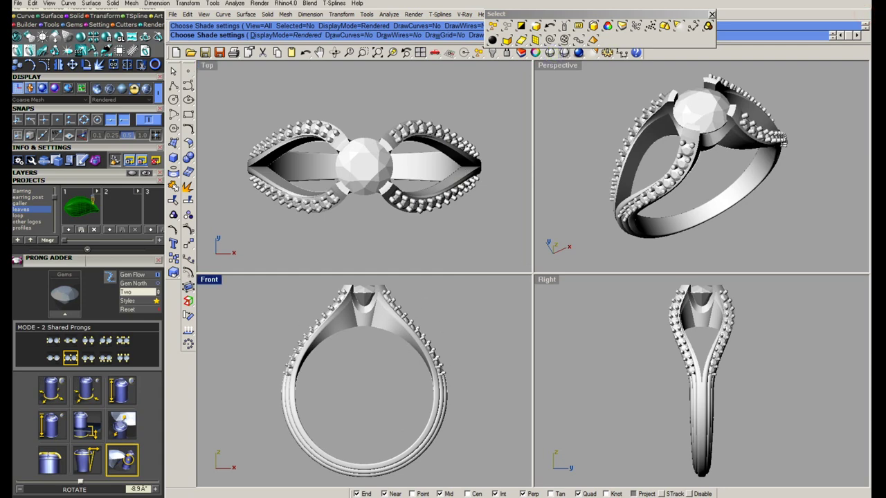
pyautogui.hotkey('alt', 'Tab')
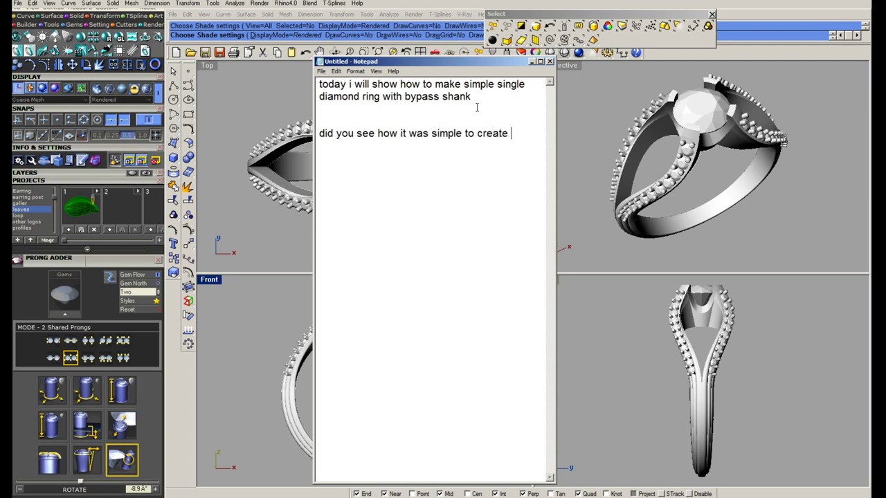
# Step: Type the closing lines about the simple matrix bypass ring, thanks for watching, and subscribe
pyautogui.write('in matrix bypass ring')
pyautogui.write('Thankyou for')
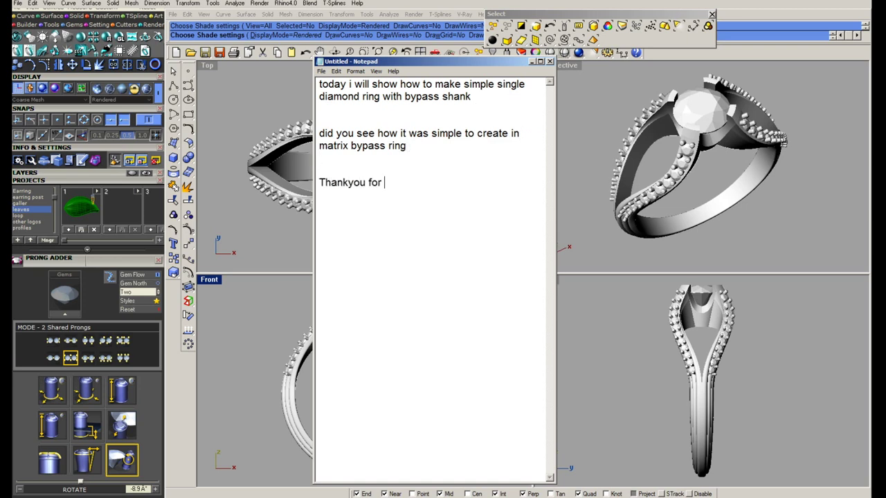
pyautogui.write('watching plz subscribe a')
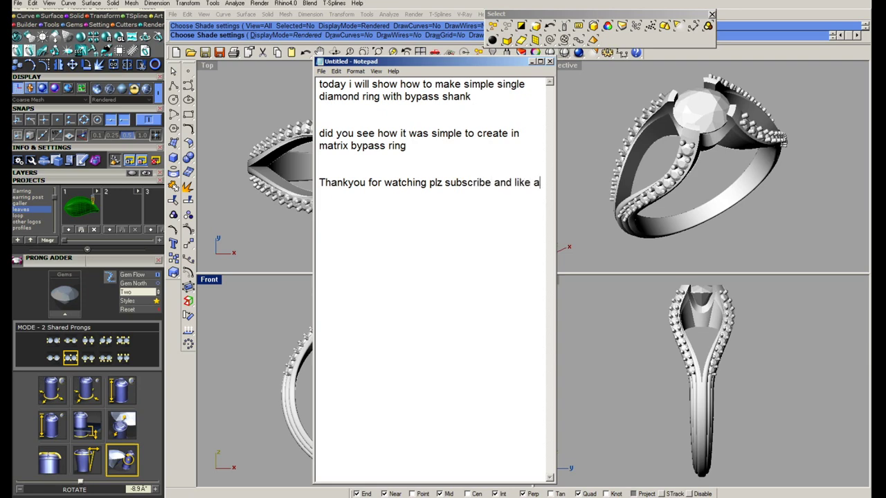
pyautogui.write('nd sharte')
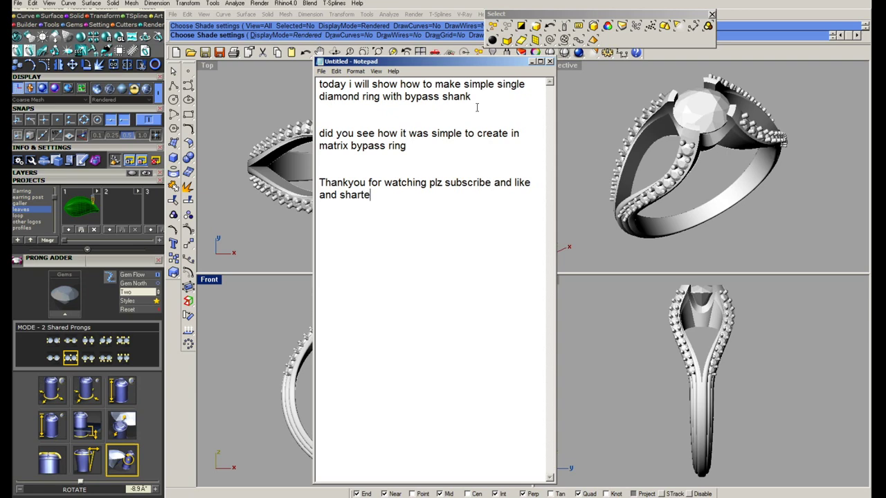